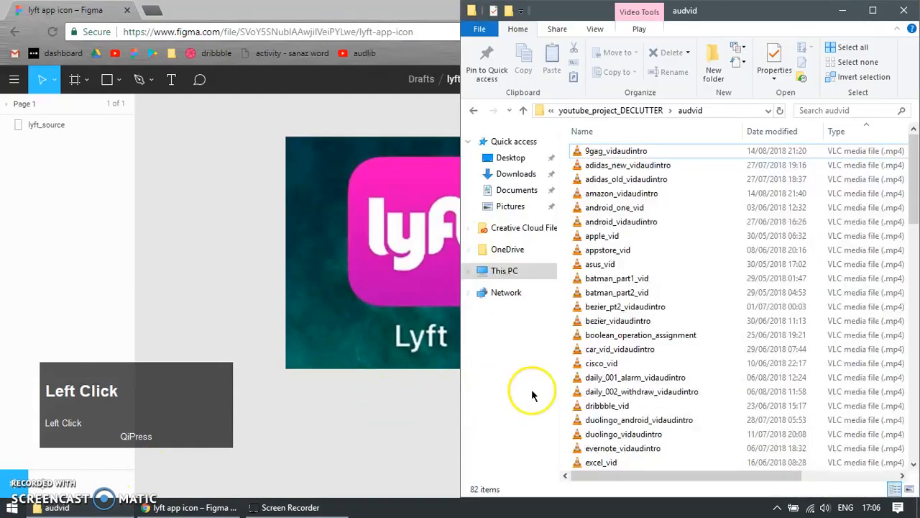
- Close the File Explorer window covering the design and return to the Lyft icon canvas
key(alt+F4)
click(317, 226)
scroll(382, 208, up, 2)
- Draw a straight vertical line about 182 px tall with the Pen tool over the letter l
key(p)
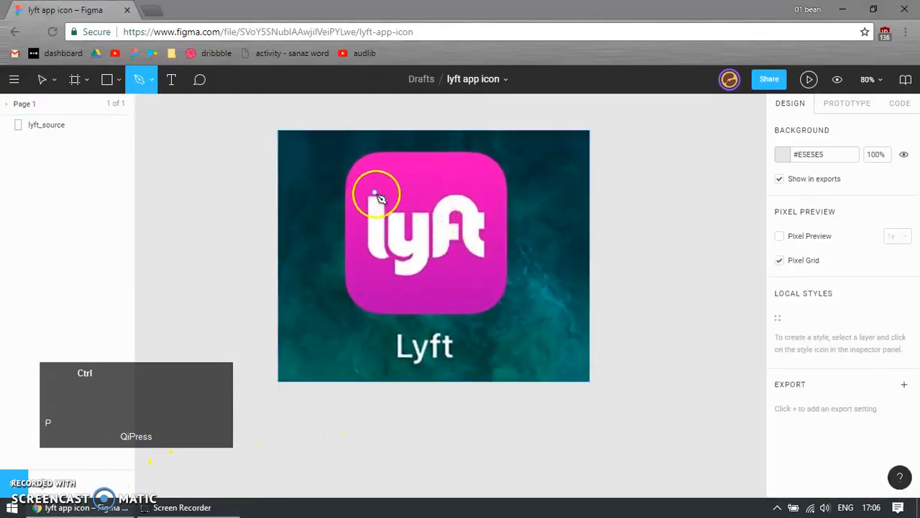
scroll(381, 198, up, 5)
click(378, 167)
shift+click(379, 334)
key(Return)
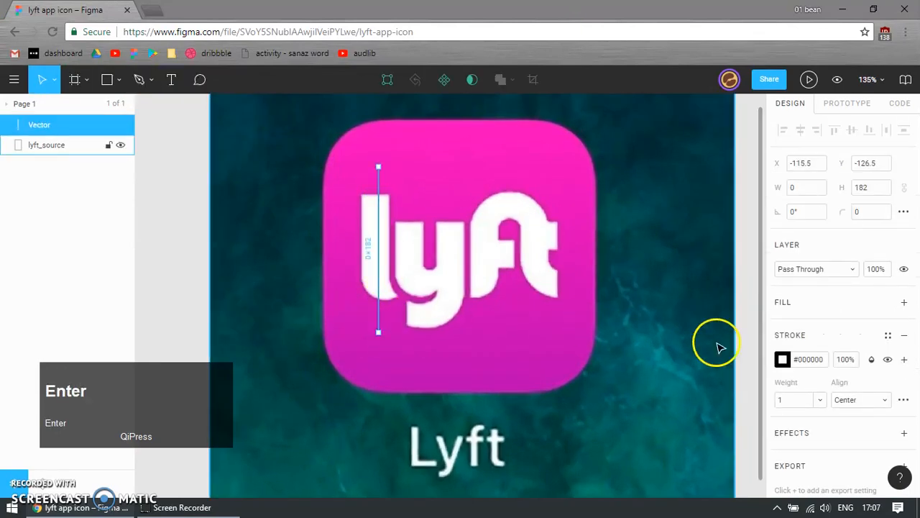
- Set the vertical line's stroke weight to 30 and its stroke opacity to 50%
text(30)
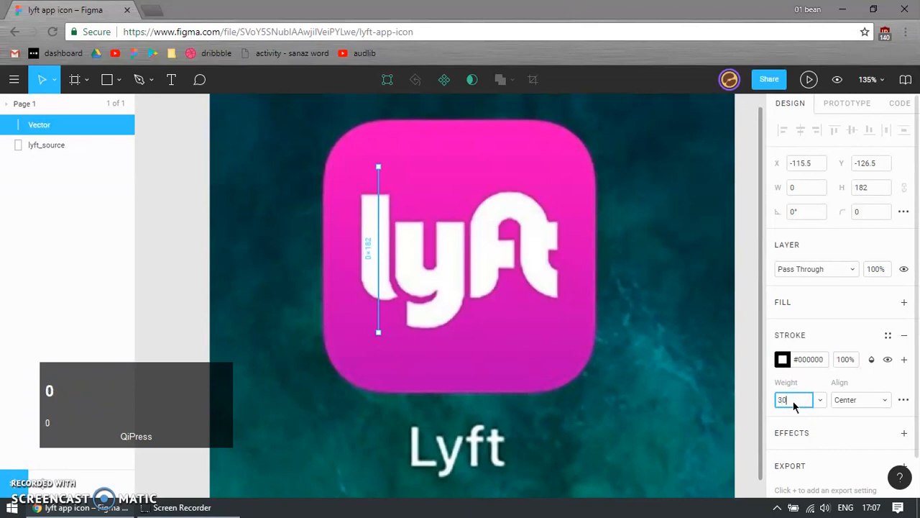
key(Return)
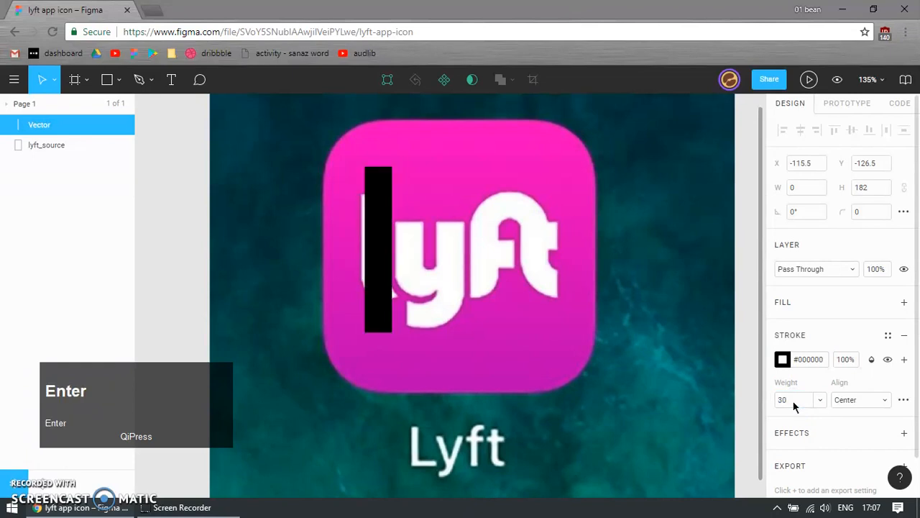
click(841, 359)
text(50)
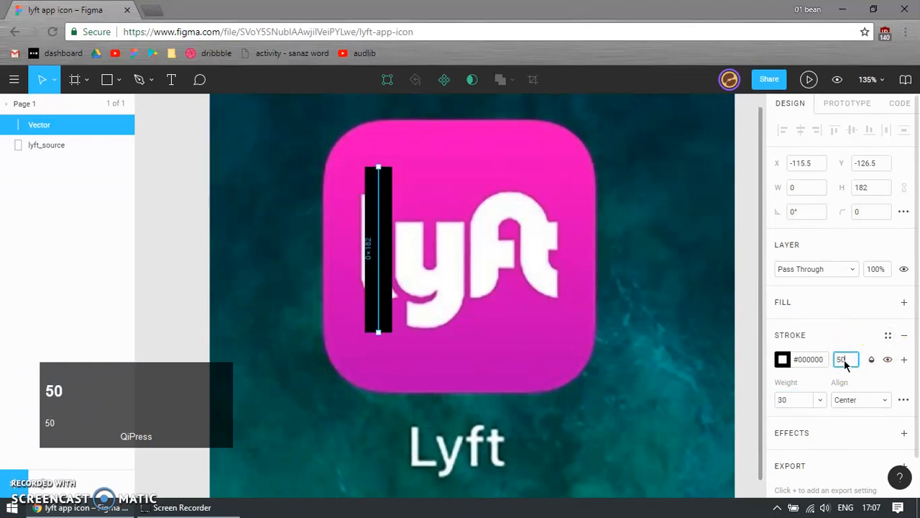
key(Return)
- Move the semi-transparent bar onto the stem of the letter l, at X -119, Y -96
mouse_move(382, 220)
mouse_down()
mouse_move(376, 228)
mouse_move(367, 199)
mouse_move(368, 222)
mouse_up()
scroll(480, 234, up, 1)
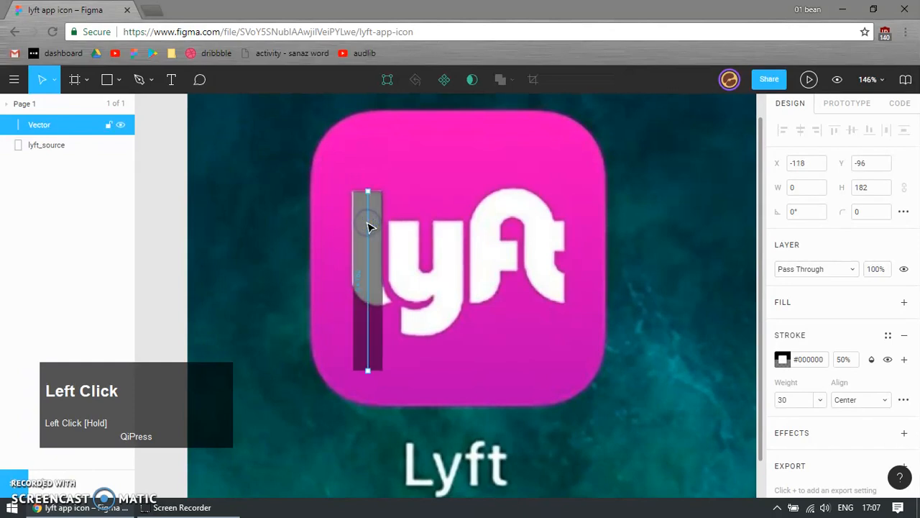
key(Left)
- Try placing a duplicate of the bar over the y's left stem and delete the copy
click(367, 222)
key(ctrl+d)
drag(373, 213, 410, 242)
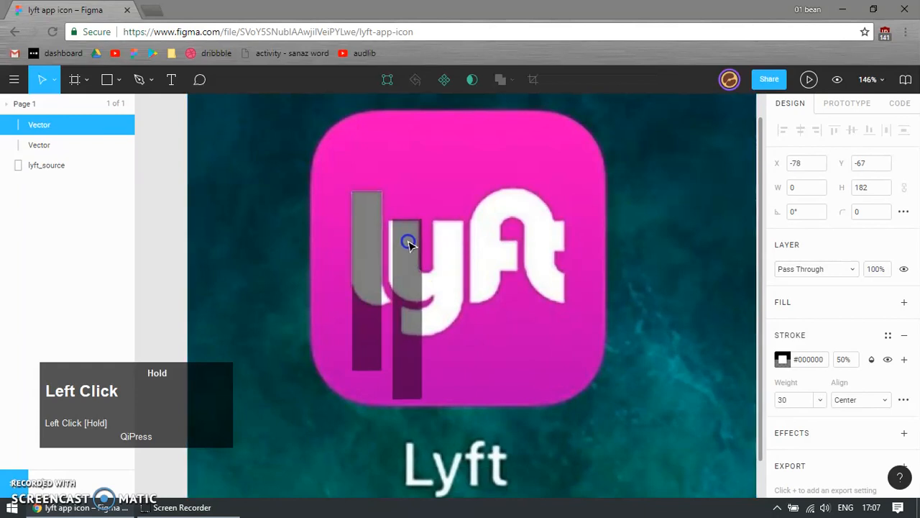
key(Delete)
- Draw a rectangle of about 46 × 135 px over the upper part of the letter y
key(r)
drag(404, 156, 449, 290)
click(374, 243)
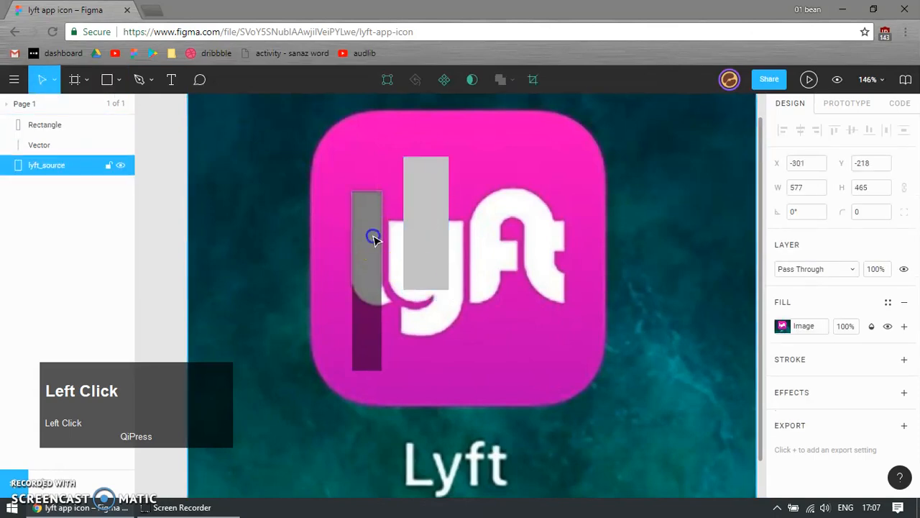
- Try to transfer the l bar's stroke properties to the rectangle by copying properties
click(369, 216)
key(ctrl+c)
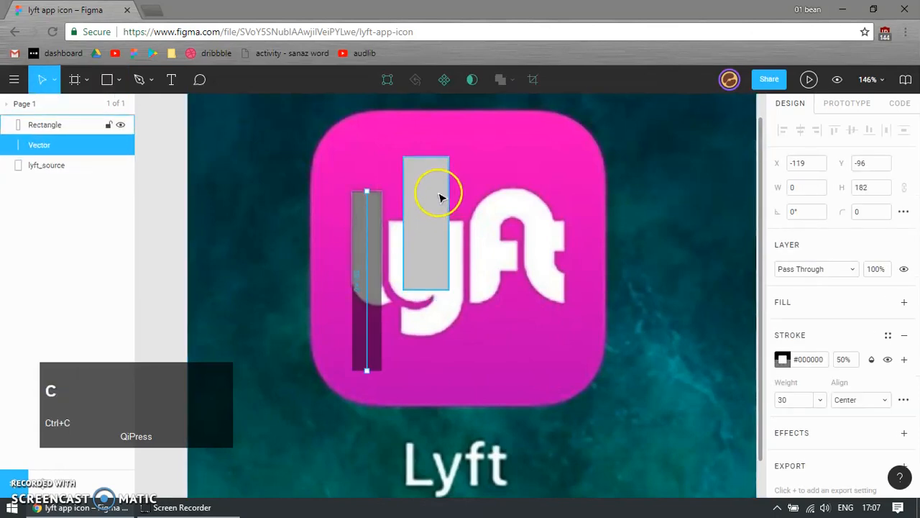
click(437, 189)
right_click(438, 200)
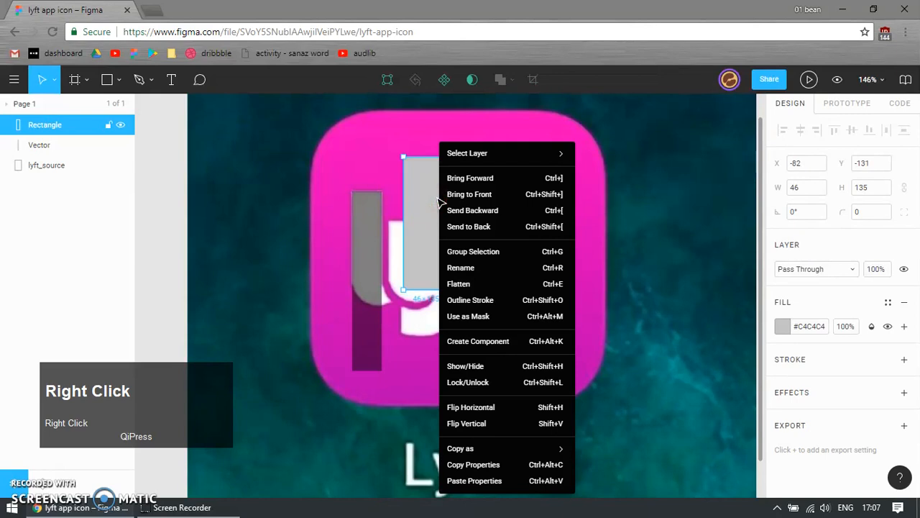
click(539, 465)
click(434, 263)
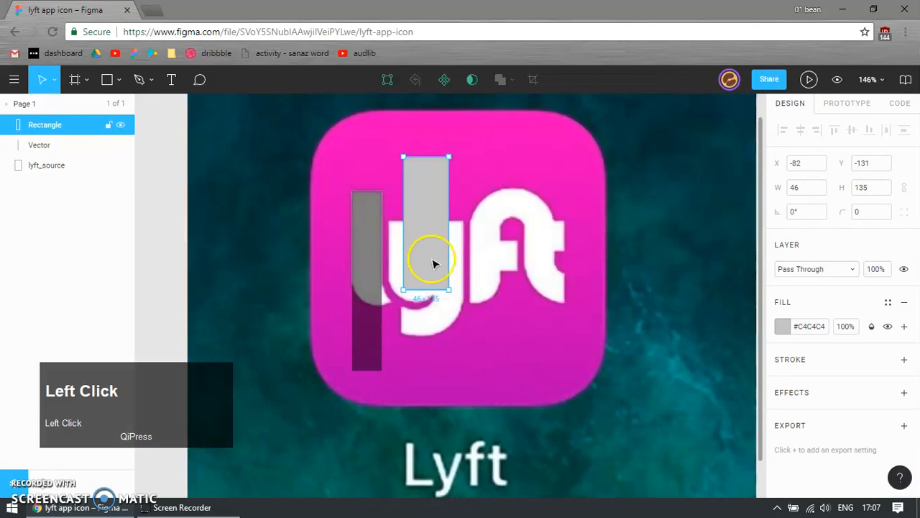
- Add a black stroke to the rectangle with weight 30 and 50% opacity
click(903, 360)
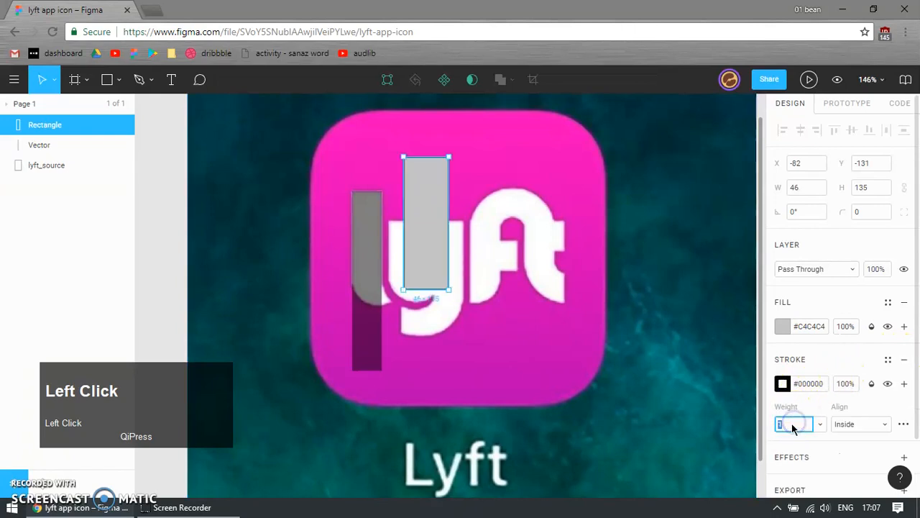
text(30)
key(Return)
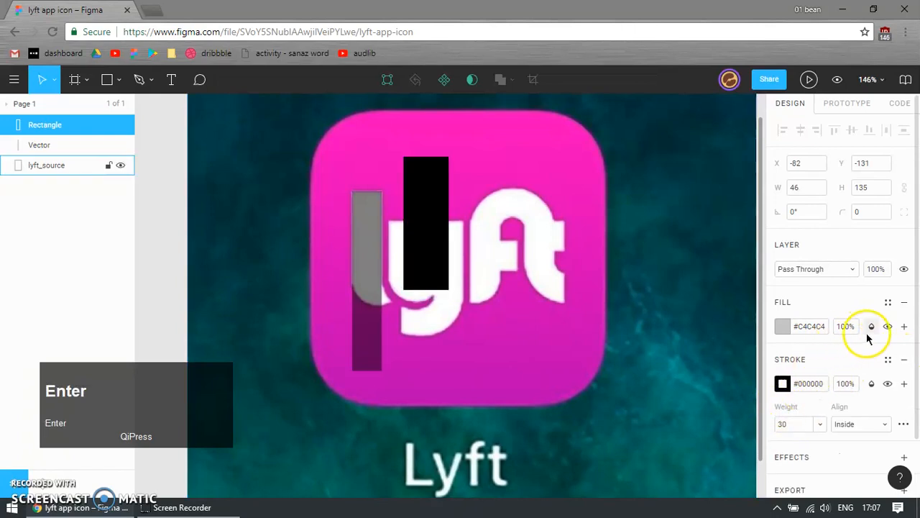
click(847, 384)
text(50)
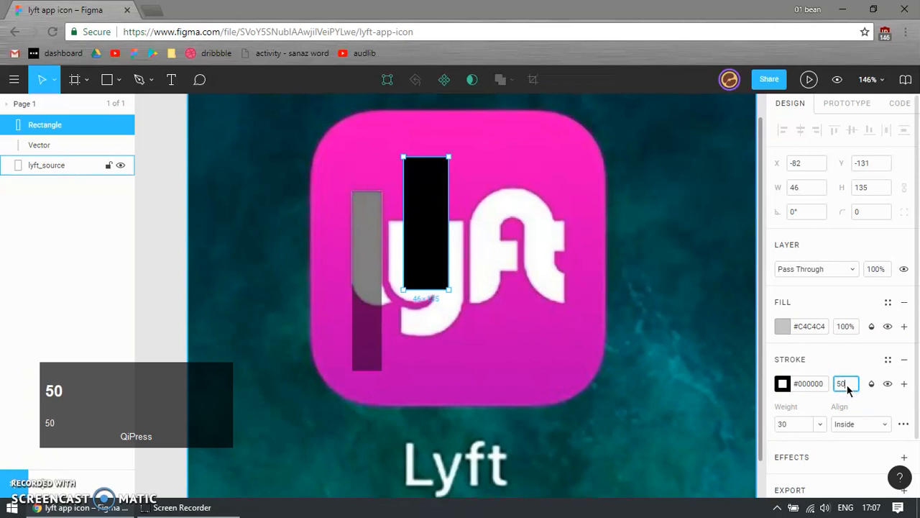
key(Return)
- Set the rectangle's stroke alignment to Center and remove its fill
click(431, 215)
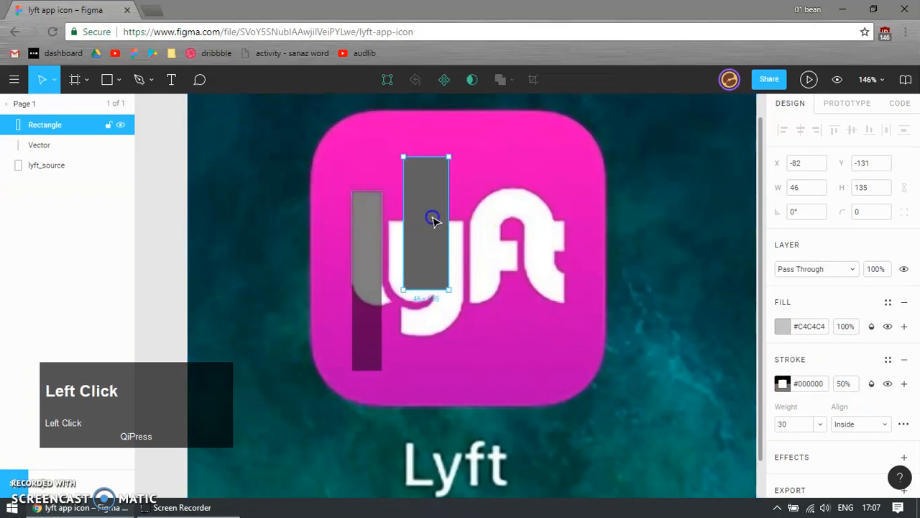
click(884, 424)
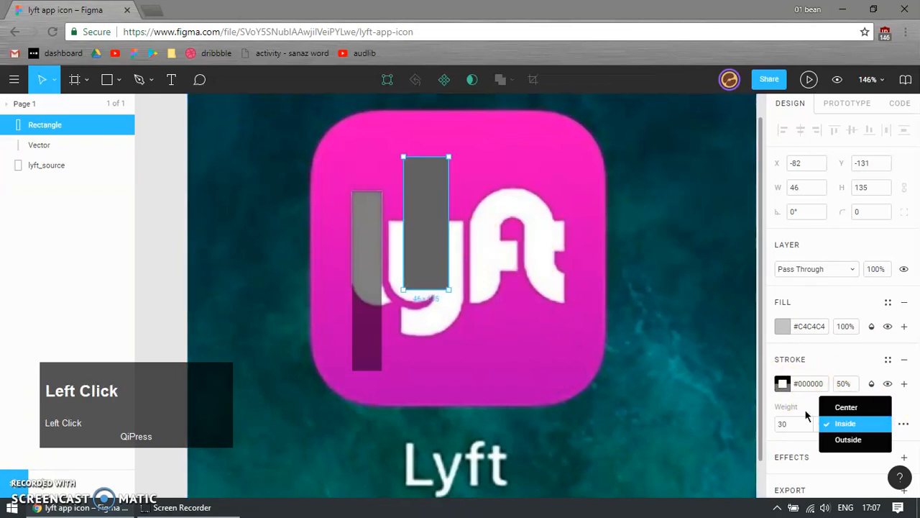
click(390, 313)
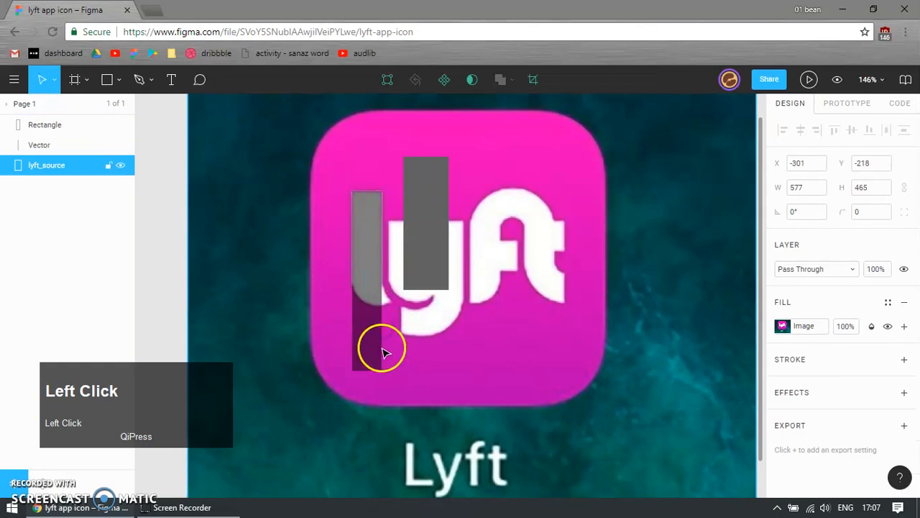
click(369, 320)
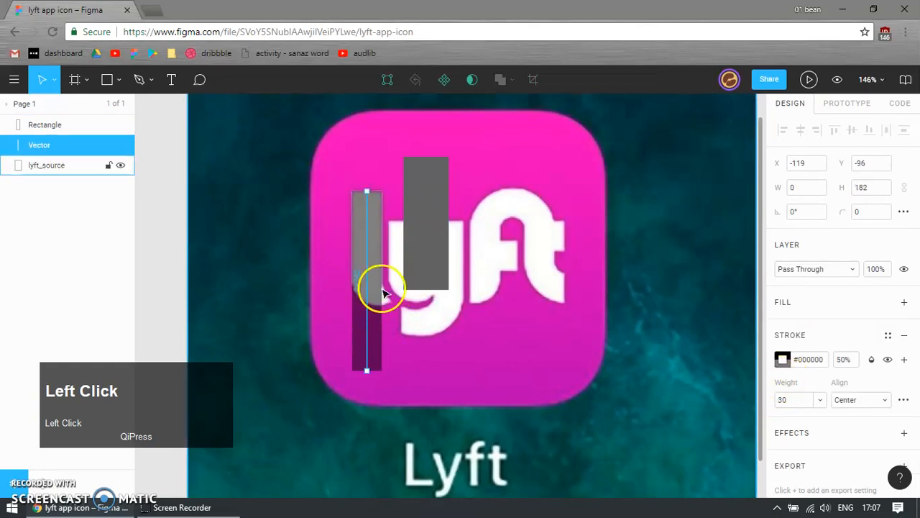
click(431, 252)
click(884, 424)
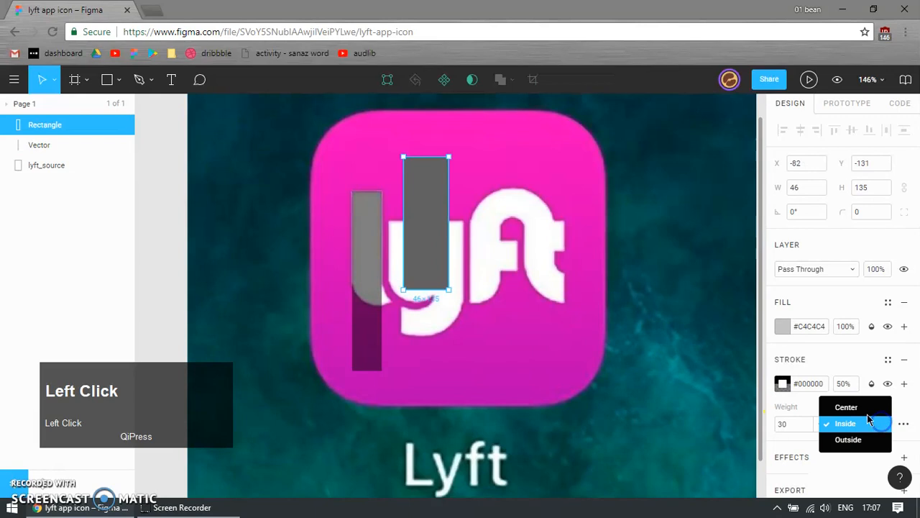
click(861, 407)
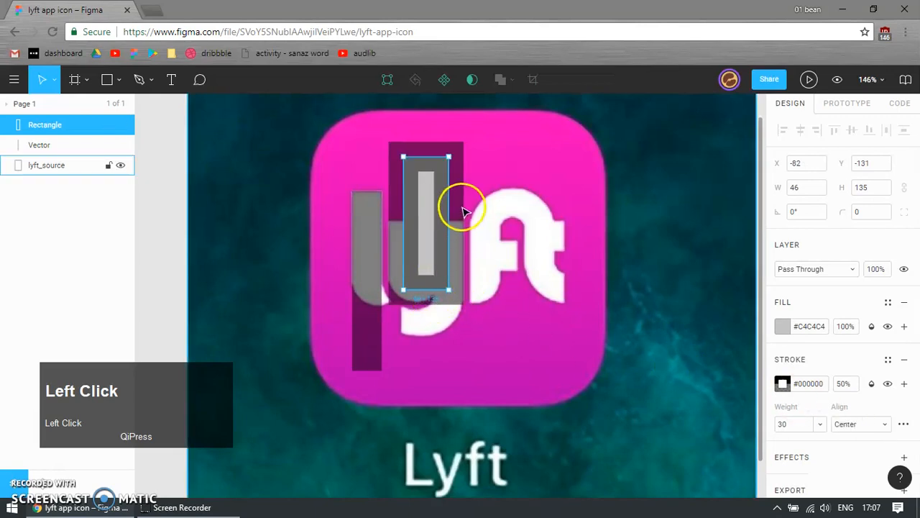
click(904, 302)
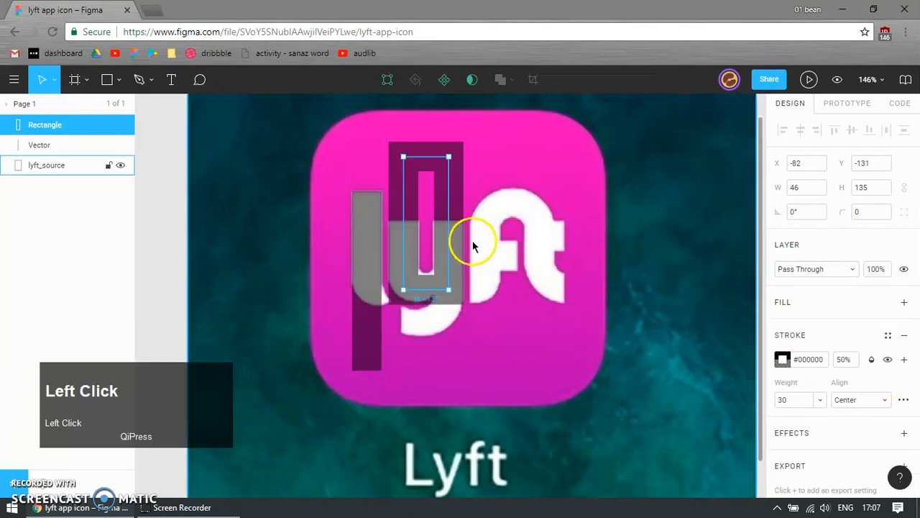
- Open the outlined rectangle over the y for vector editing and leave the edit mode
click(491, 187)
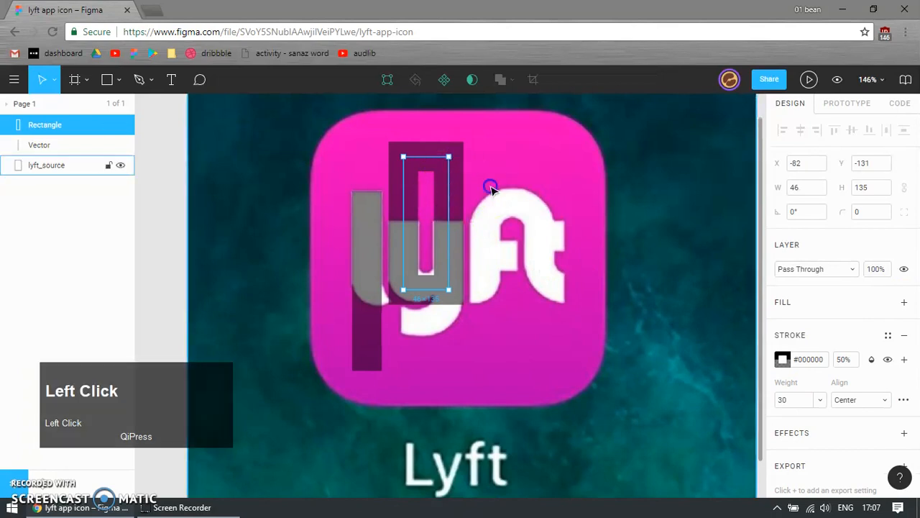
click(443, 185)
double_click(443, 178)
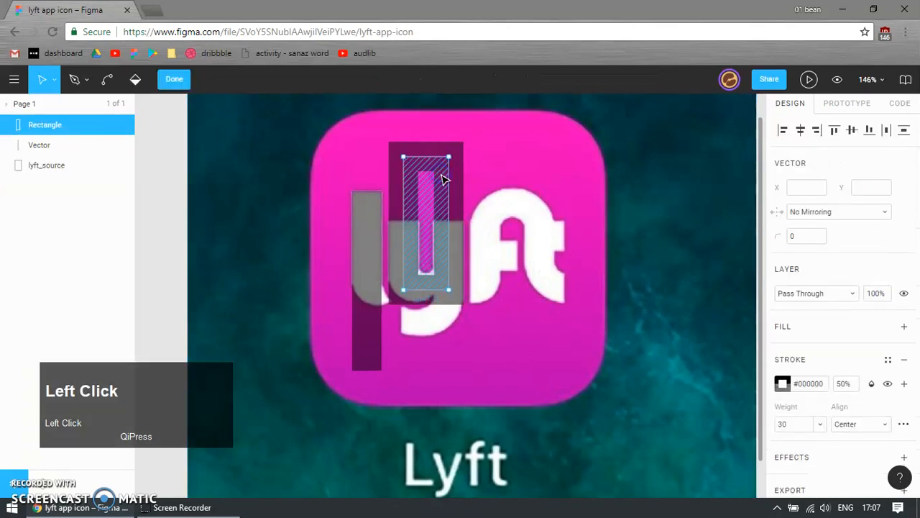
click(413, 179)
click(178, 82)
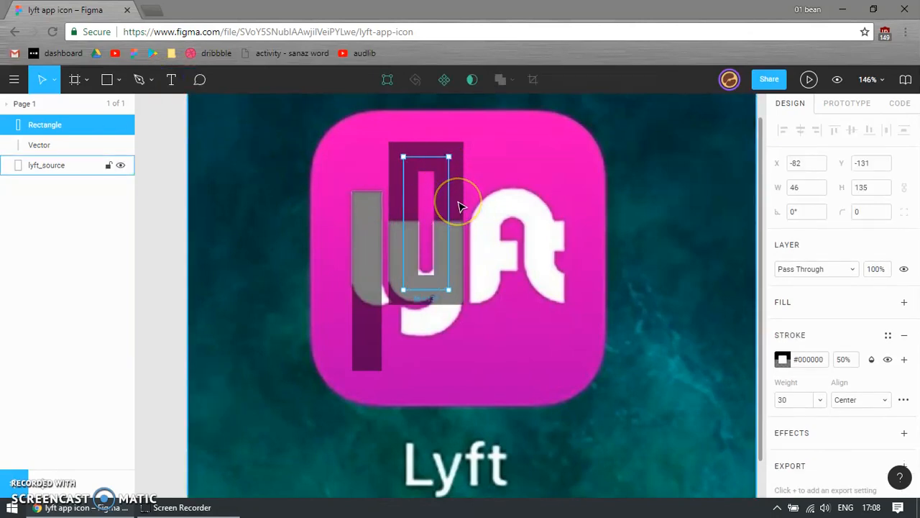
- Draw a second rectangle of about 55 × 129 px over the letter t and check it in vector edit mode
key(r)
drag(530, 162, 584, 290)
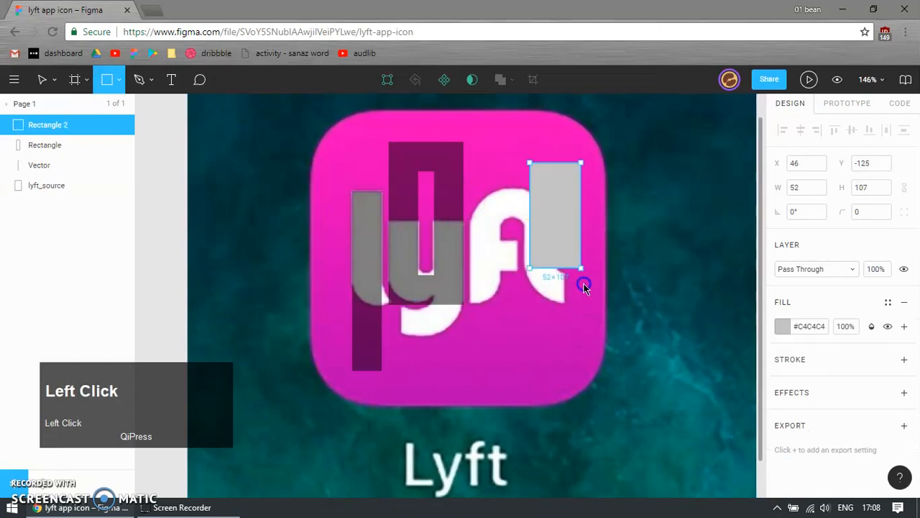
double_click(572, 189)
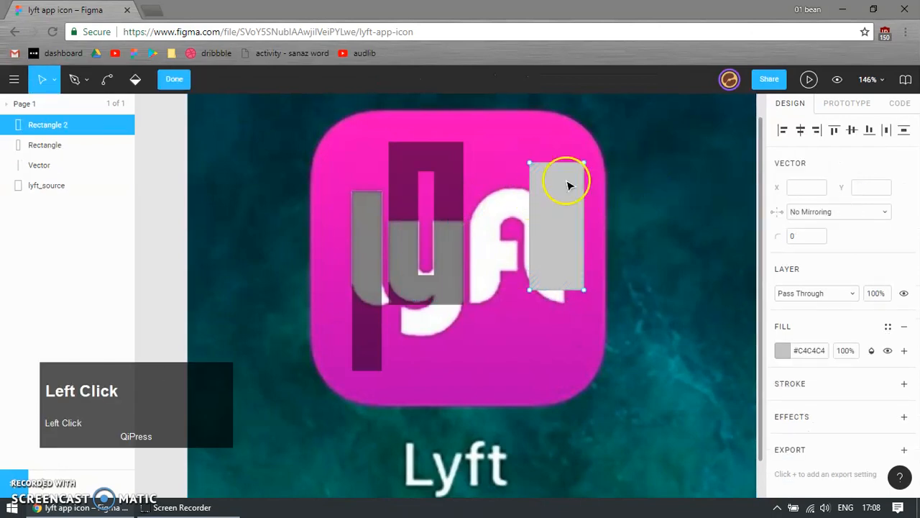
click(183, 80)
- Delete both rectangles, the one over the t and the outlined one over the y
click(425, 154)
click(439, 178)
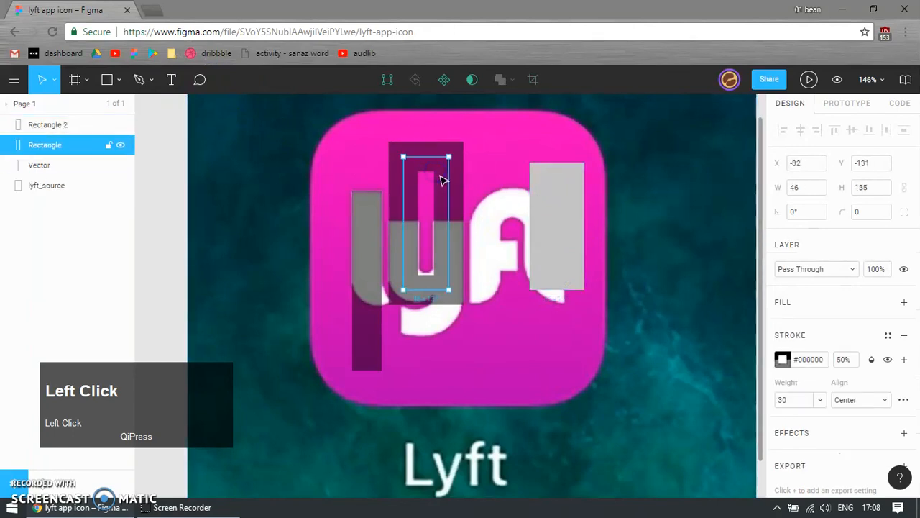
click(576, 189)
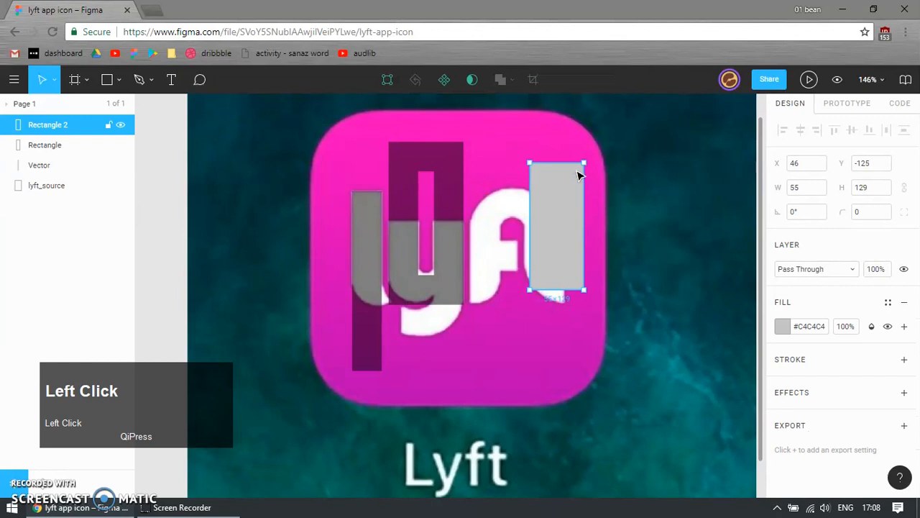
click(608, 181)
click(558, 217)
key(Delete)
click(446, 213)
key(Delete)
- Duplicate the l bar and place the copy over the y's left stem, at about X -81, Y -67
click(359, 260)
key(ctrl+d)
drag(369, 337, 407, 272)
key(Left)
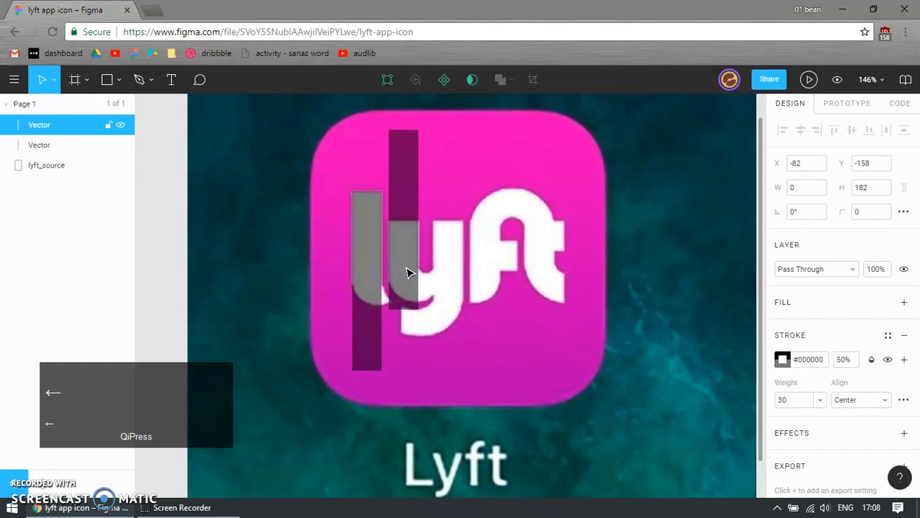
mouse_move(410, 237)
mouse_down()
mouse_move(410, 211)
mouse_move(417, 234)
mouse_move(405, 240)
mouse_move(464, 257)
mouse_move(482, 248)
mouse_move(411, 248)
mouse_up()
- Try adding another duplicate bar near the y's right stem and delete it
key(ctrl+d)
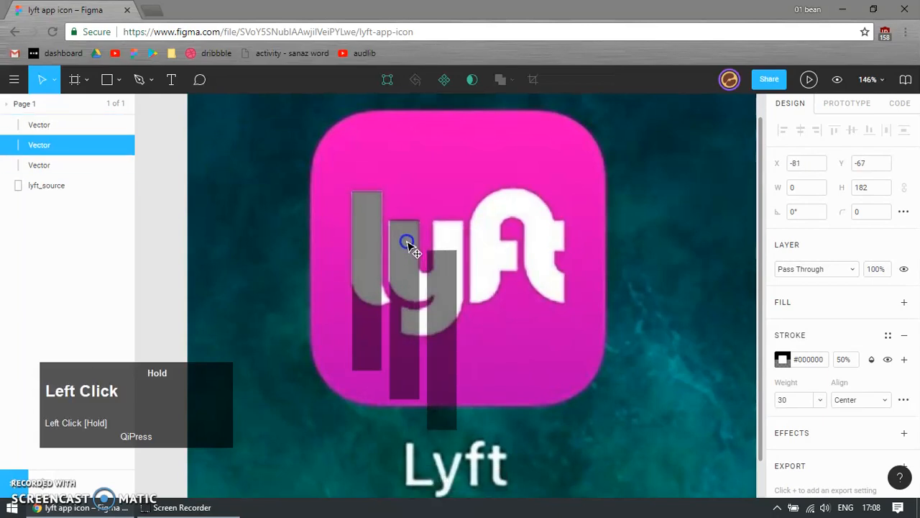
click(442, 260)
key(Delete)
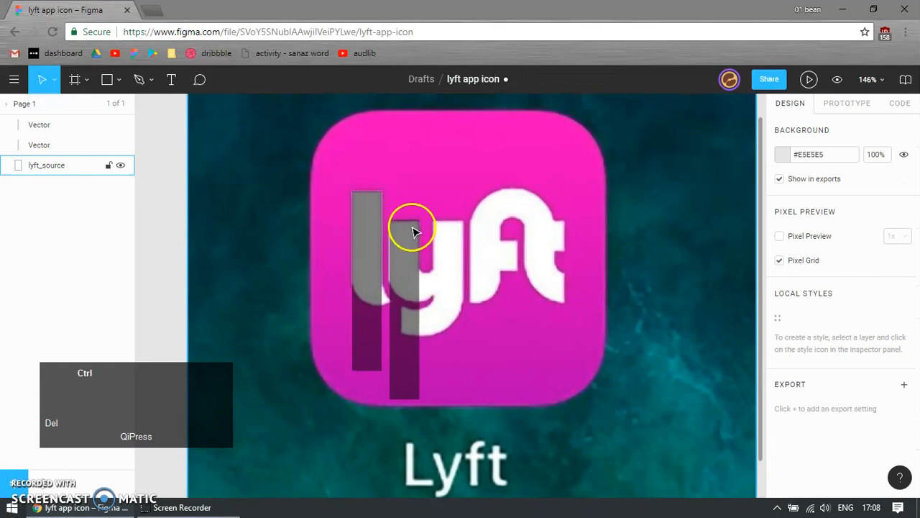
- Align the y's left bar to X -82, Y -65, and place a duplicate of it over the right stem at X -36
ctrl+scroll(417, 252, up, 5)
drag(394, 215, 391, 217)
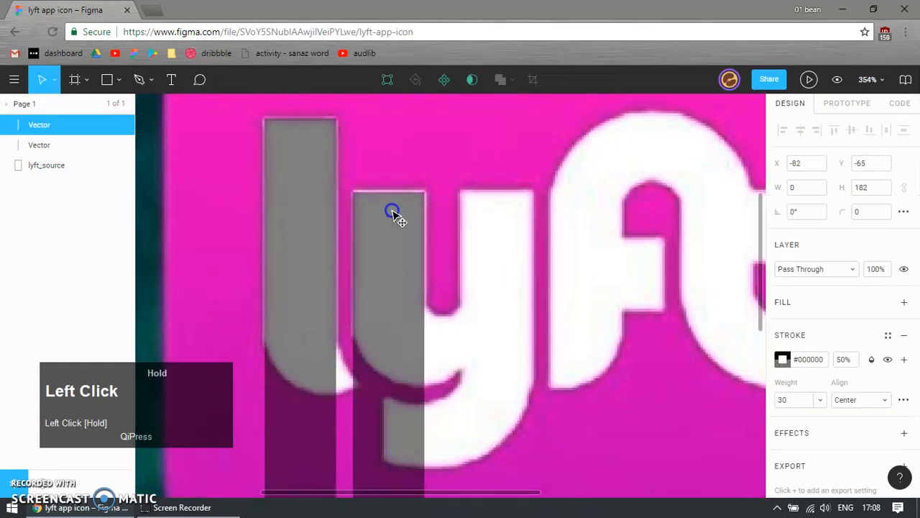
key(ctrl+d)
ctrl+scroll(401, 250, down, 2)
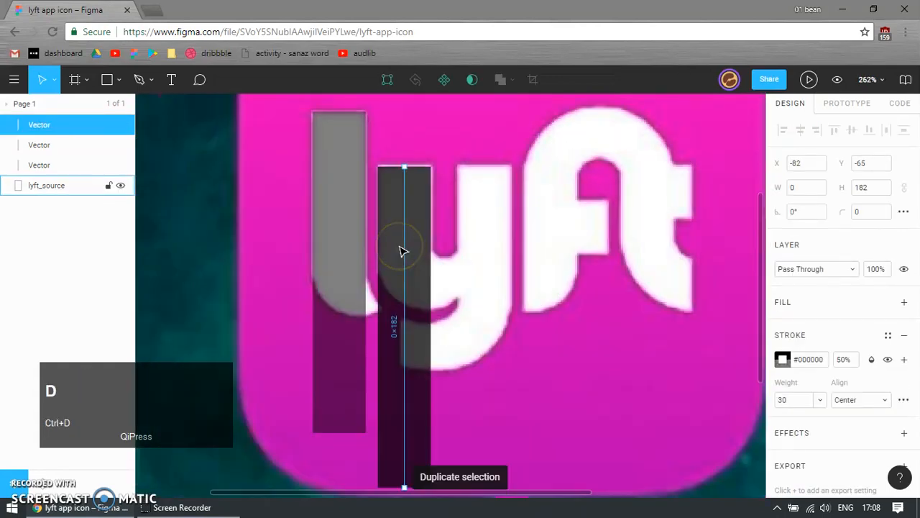
key(Right)
key(Right)
key(Right)
key(Right)
key(Right)
key(Right)
key(Right)
key(Right)
key(Right)
key(Right)
key(Right)
key(Right)
key(Right)
key(Right)
key(Right)
key(Right)
key(Right)
key(Right)
key(Right)
key(Right)
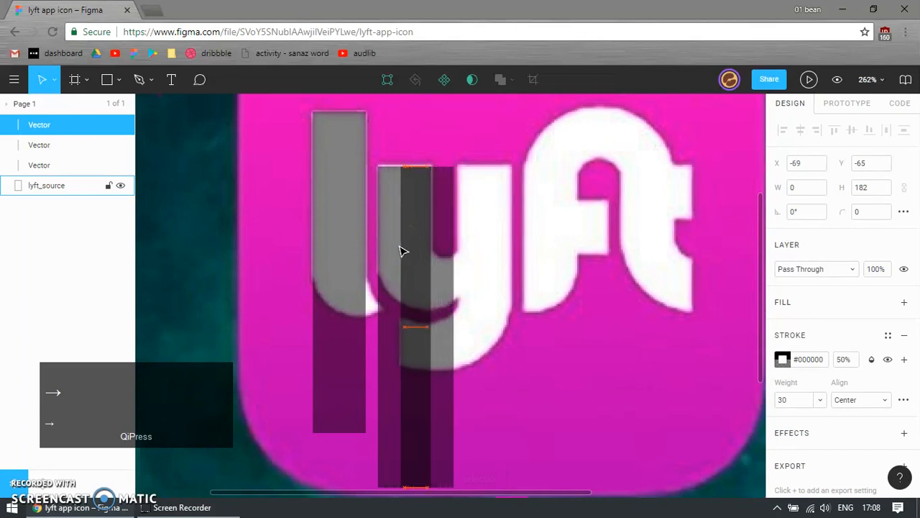
key(Right)
key(Right)
key(Right)
key(Right)
key(Right)
key(Right)
key(Right)
key(Right)
key(Right)
key(Right)
key(Right)
key(Right)
key(Right)
key(Right)
key(Right)
key(Right)
key(Right)
key(Right)
key(Right)
key(Left)
key(Left)
key(Left)
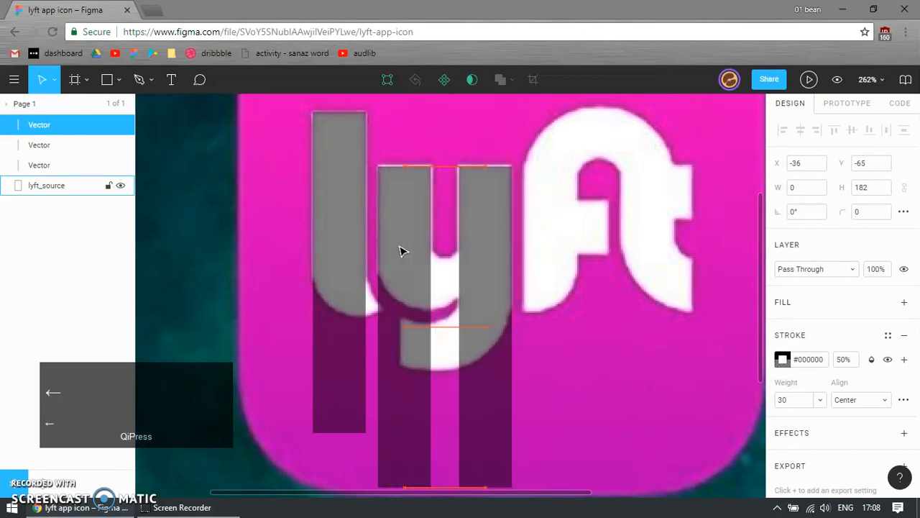
- Duplicate the y's right bar over the f's stem at X 0, Y -98, and duplicate that bar over the t's stem at X 56
key(ctrl+d)
drag(552, 223, 569, 159)
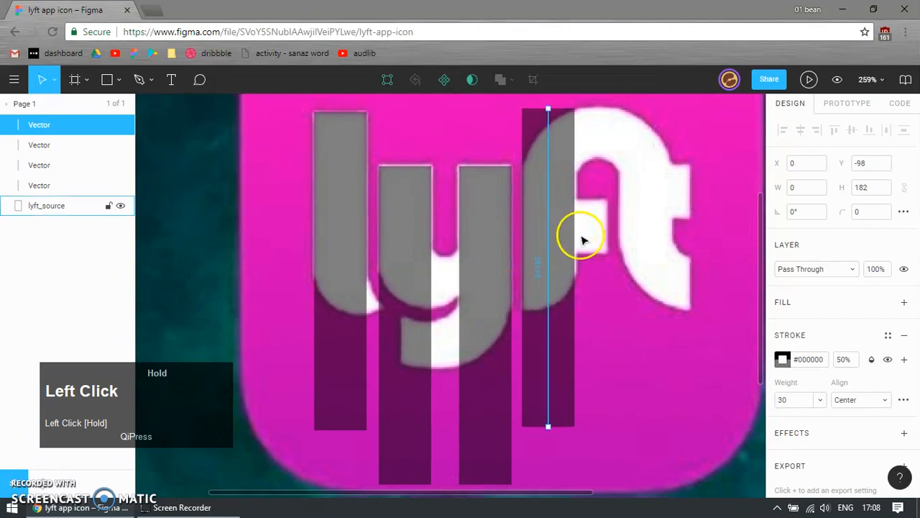
scroll(568, 187, down, 1)
key(ctrl+d)
drag(589, 189, 623, 220)
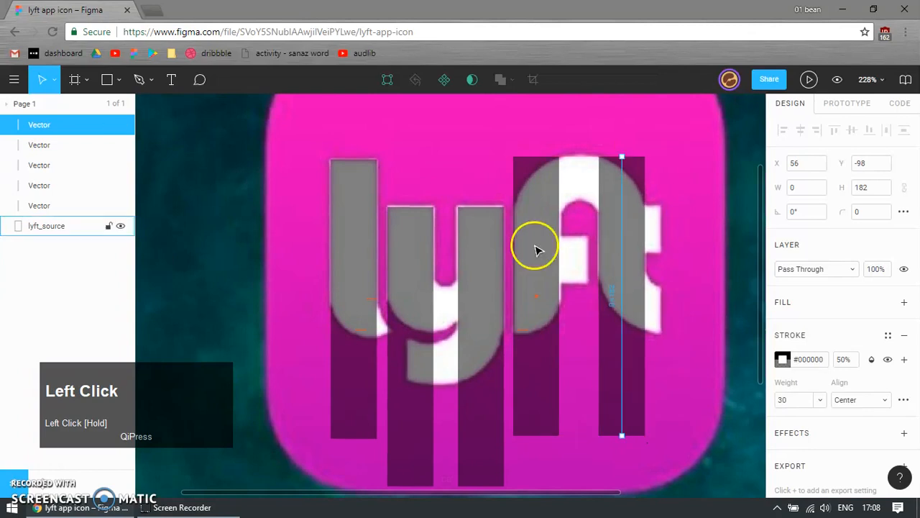
- Select all five letter bars and convert their strokes to outlined shapes
scroll(493, 251, down, 5)
drag(232, 179, 615, 314)
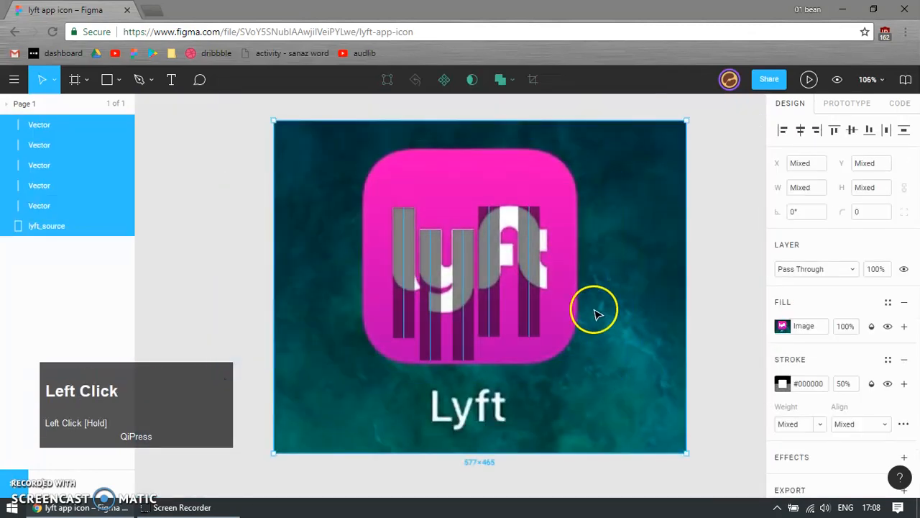
key(ctrl+shift+o)
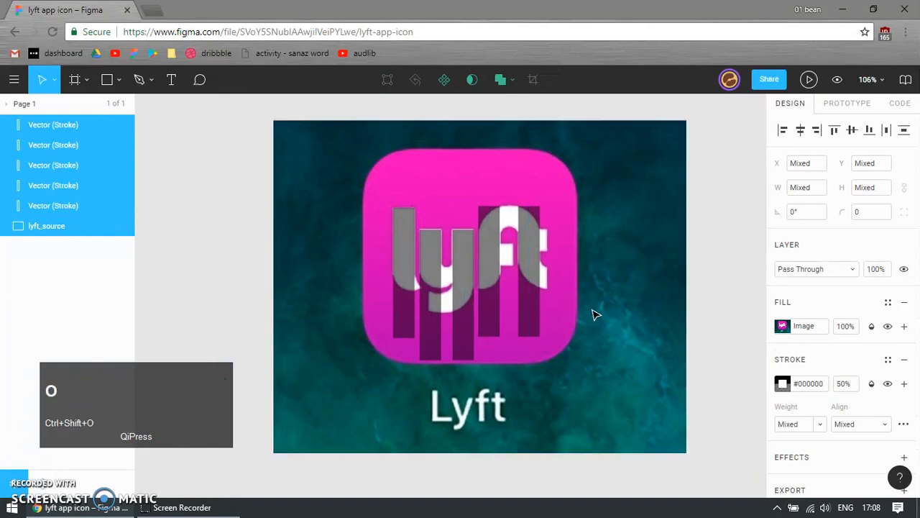
- Shorten the l bar to a height of 90 by raising its two lower vertices
click(406, 315)
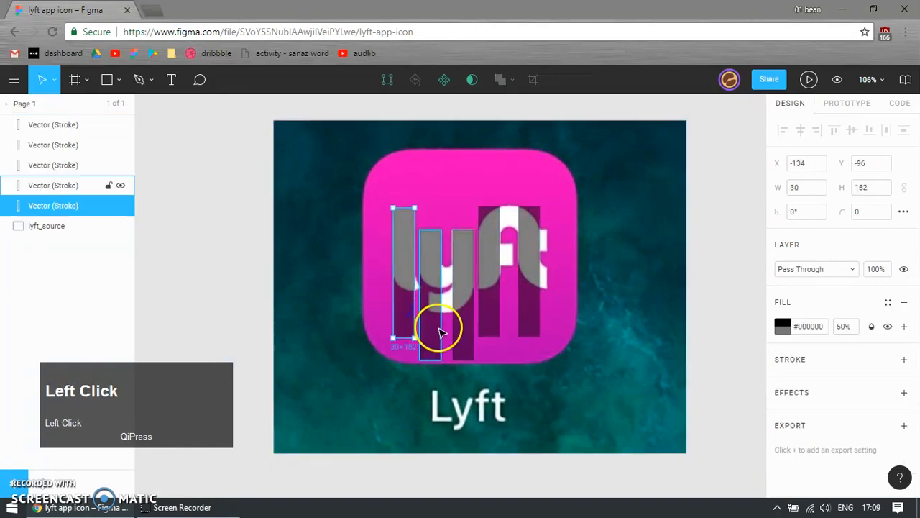
scroll(442, 328, up, 3)
double_click(373, 311)
drag(359, 313, 435, 367)
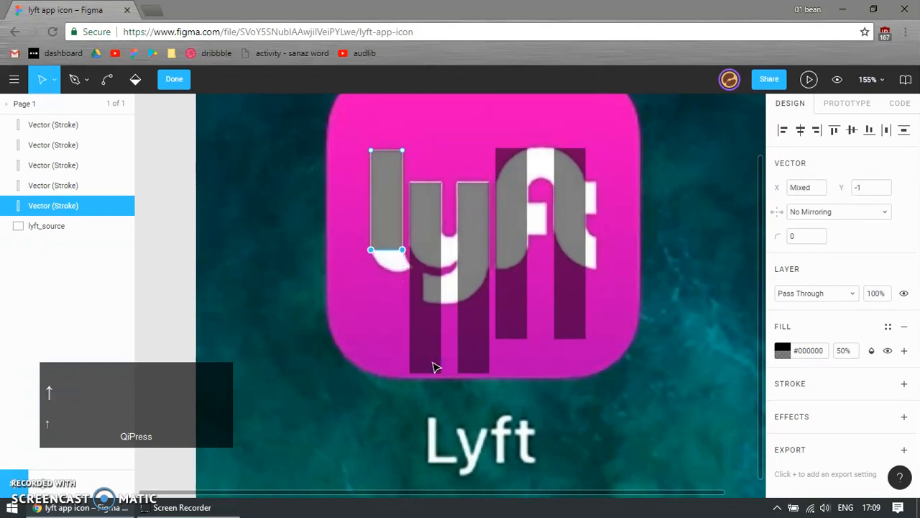
click(174, 85)
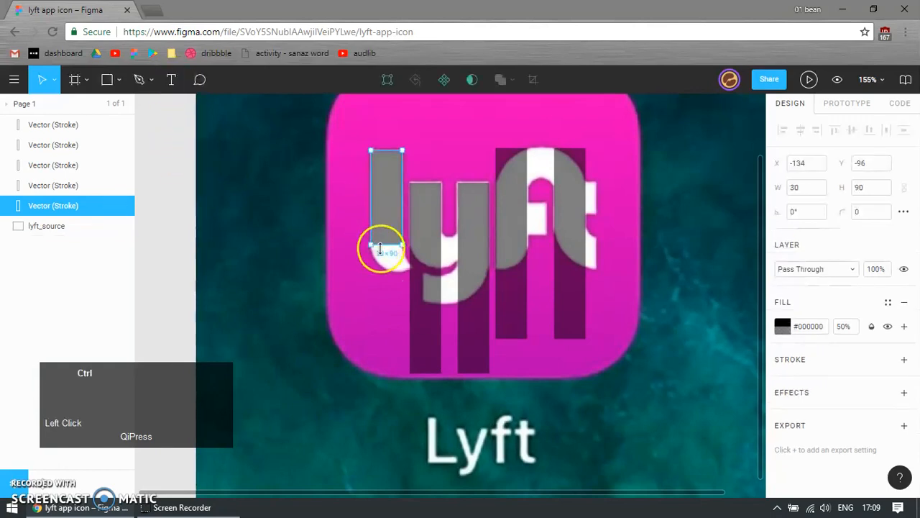
- Add a vertex on the l shape's lower edge and move it to the letter's lower-right tip at X -95, Y 16
scroll(387, 252, up, 4)
double_click(380, 191)
click(75, 80)
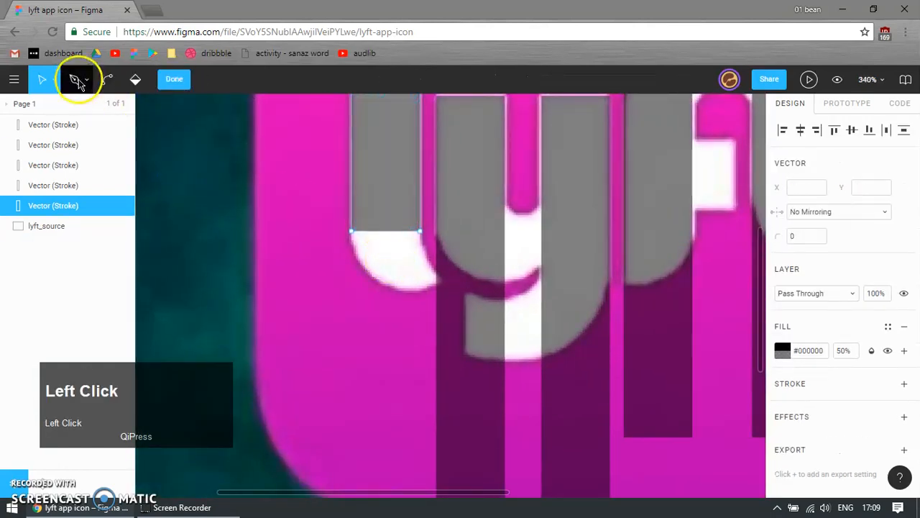
key(Return)
double_click(392, 220)
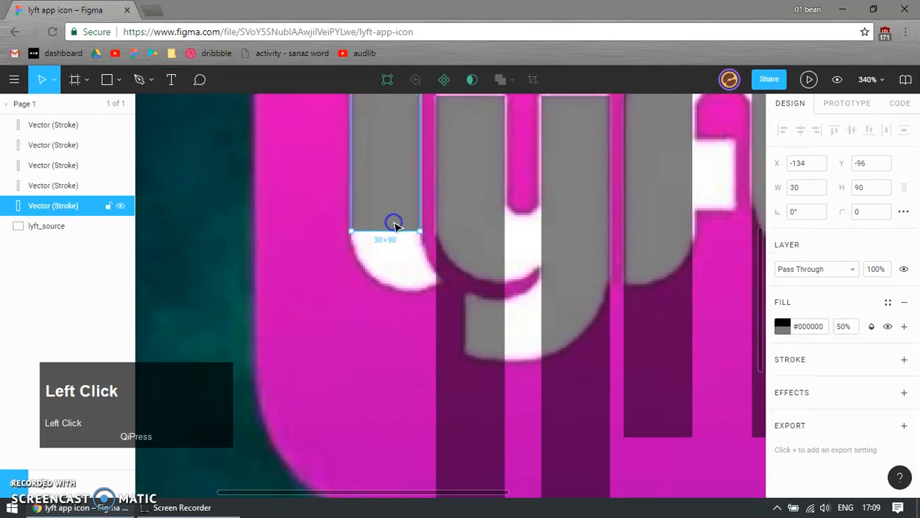
drag(387, 233, 438, 285)
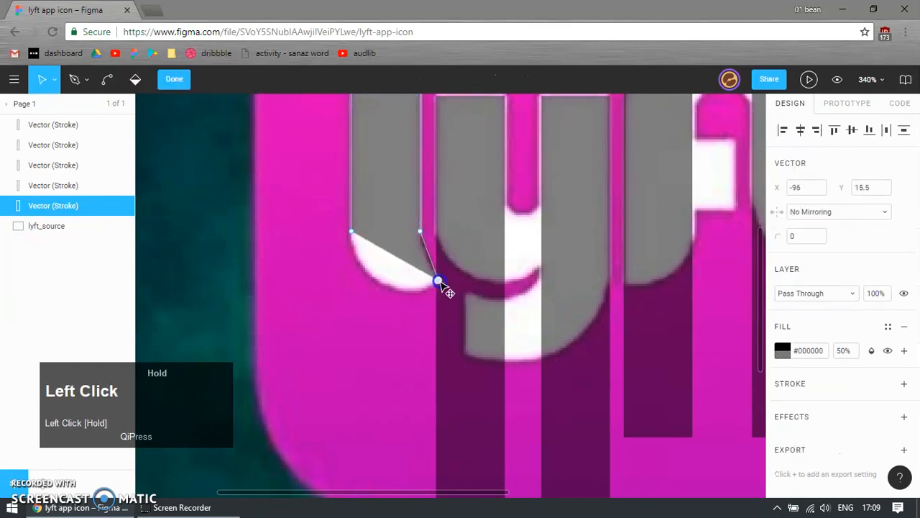
ctrl+scroll(406, 275, up, 6)
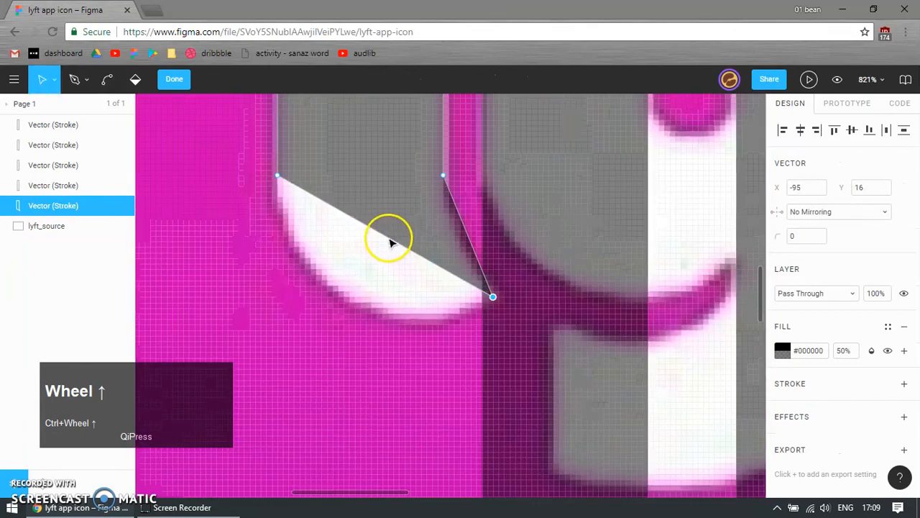
key(ctrl)
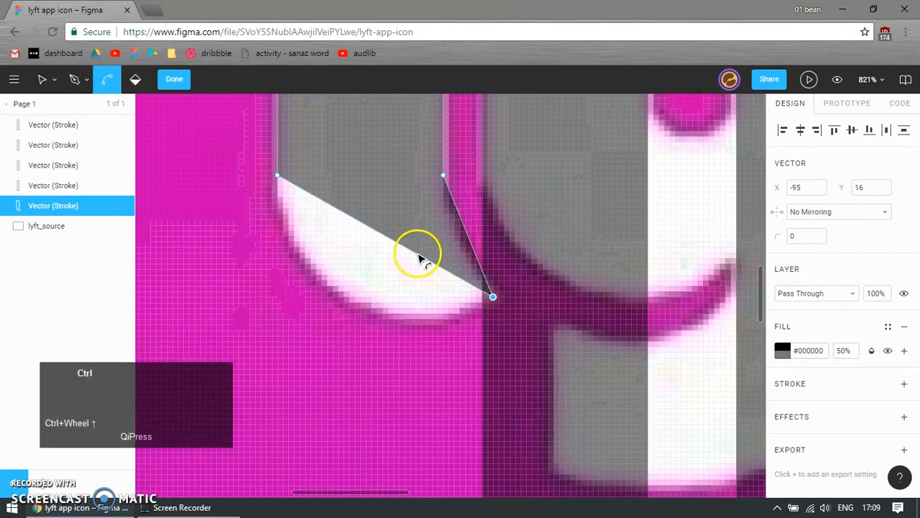
drag(404, 251, 383, 276)
key(ctrl+z)
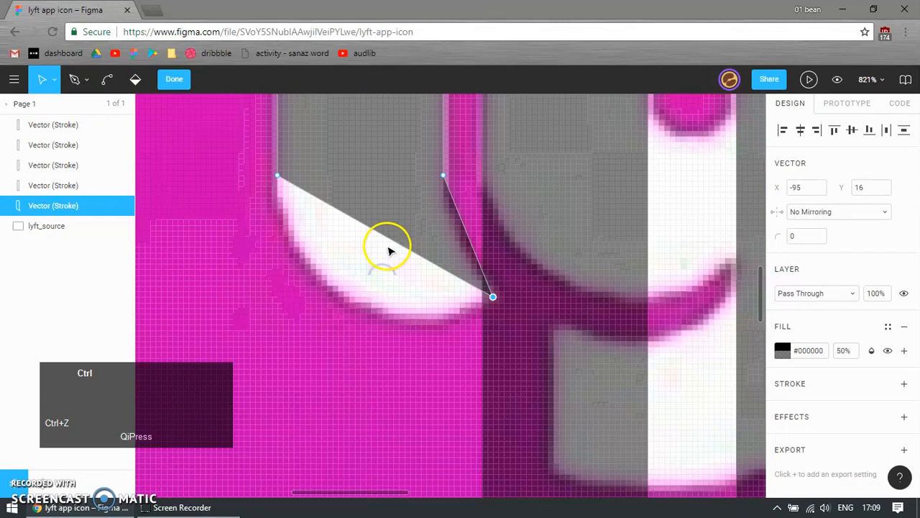
- Bend the l shape's lower edge and the short edge to its tip so they follow the logo's curved foot, and finish editing the shape
ctrl+click(390, 239)
drag(391, 240, 277, 274)
drag(361, 333, 375, 359)
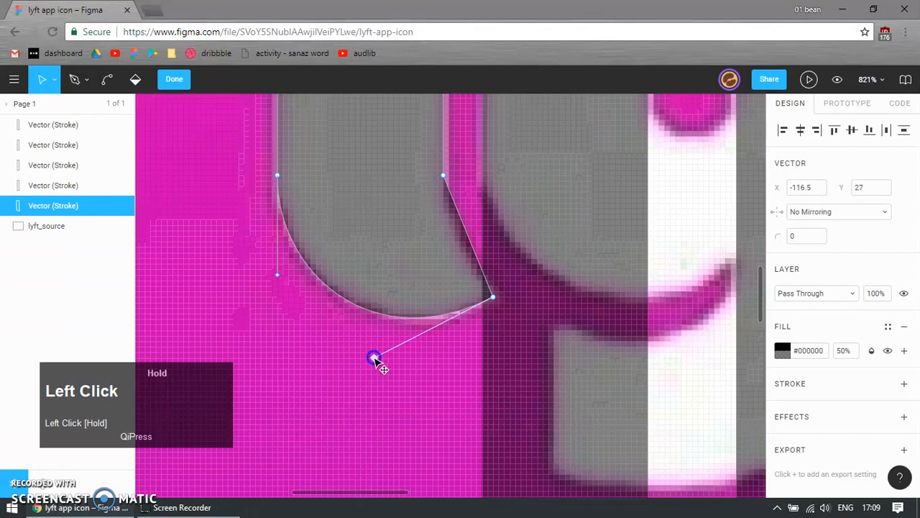
key(ctrl)
drag(472, 241, 462, 246)
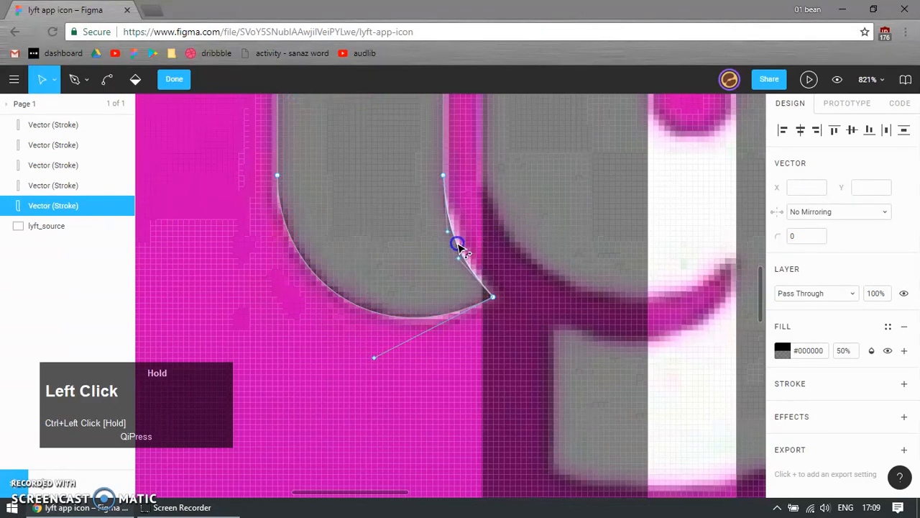
scroll(397, 261, down, 10)
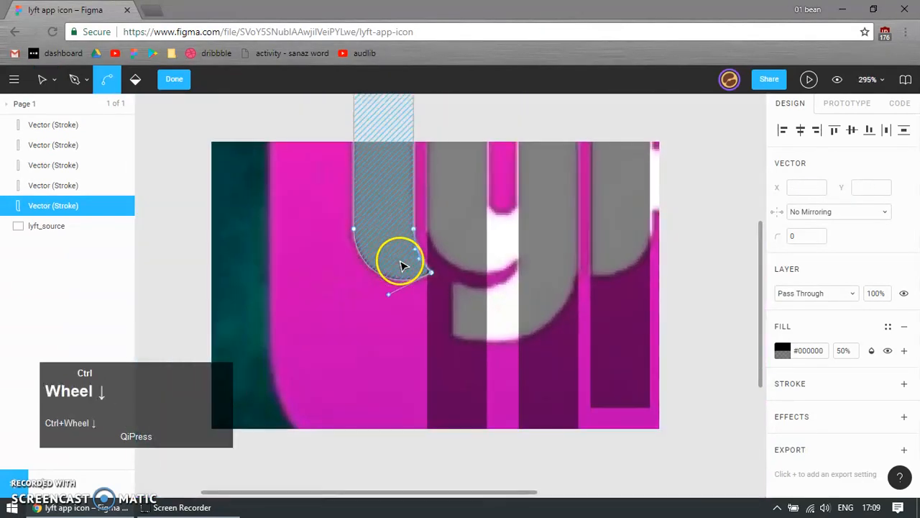
click(443, 263)
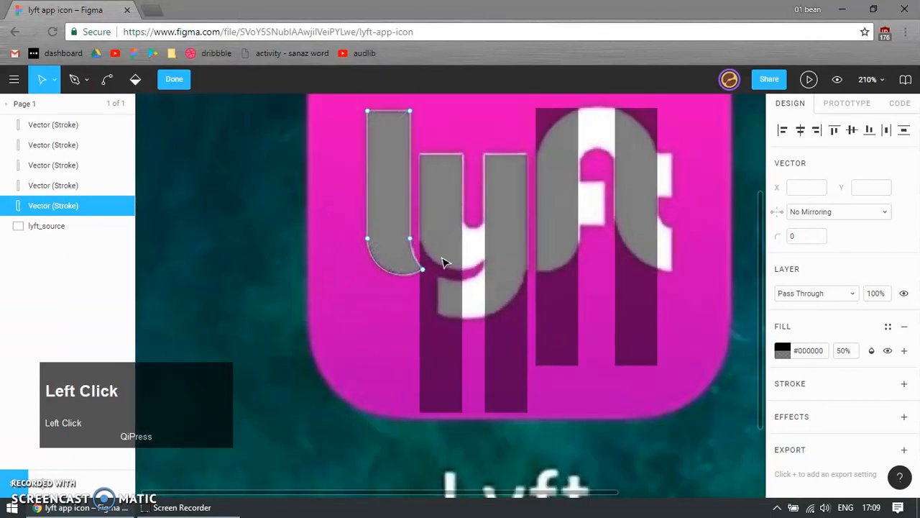
key(Return)
- Shorten the y's left bar by raising its lower vertices to just above the curve of the letter's bowl
click(447, 344)
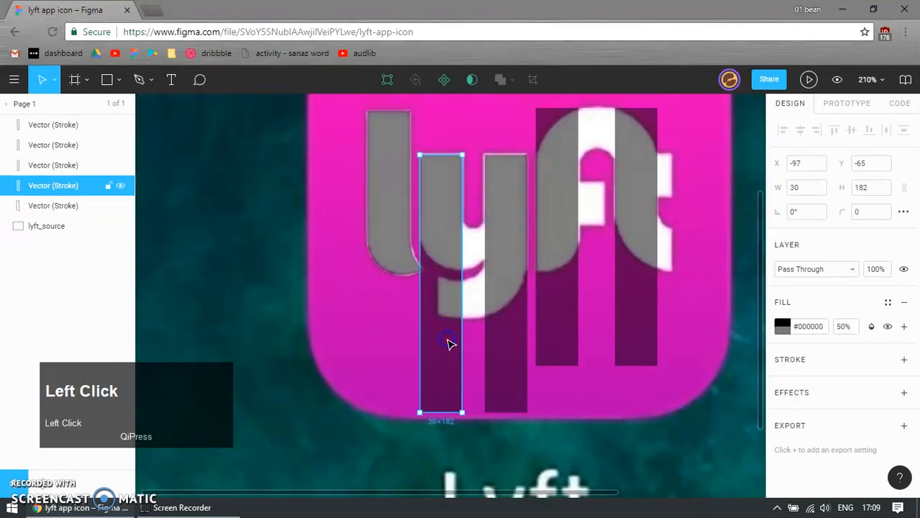
double_click(440, 380)
key(Up)
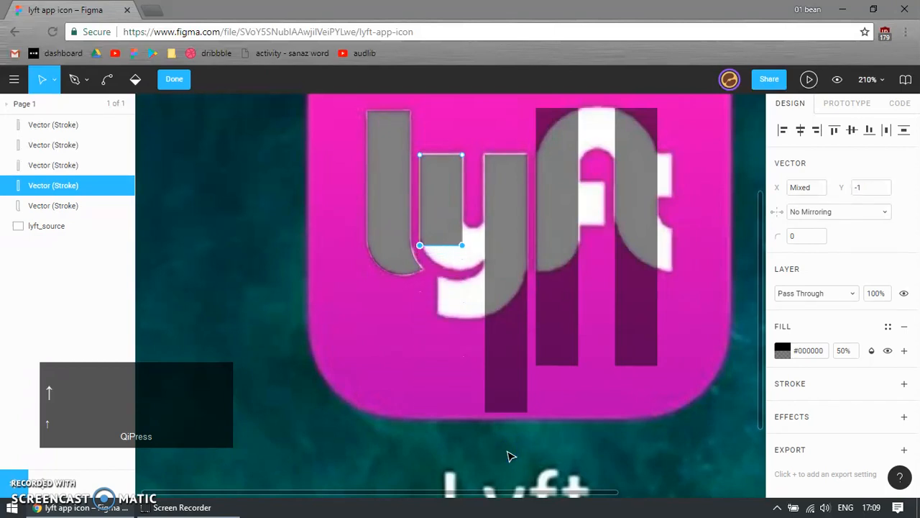
click(515, 368)
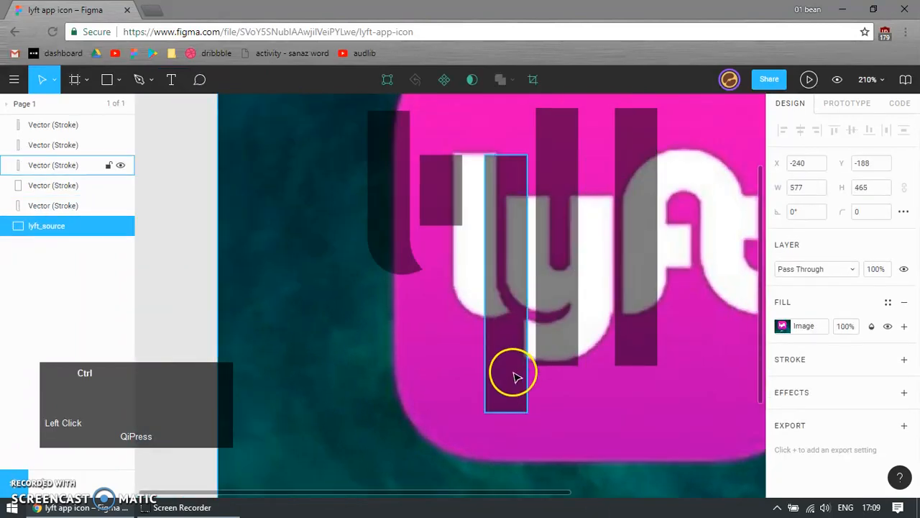
- Restore the source image's position and shorten the y's right bar to a height of 102 by raising its lower vertices
ctrl+click(506, 334)
double_click(496, 379)
drag(453, 383, 564, 439)
key(shift+Up)
key(shift+Up)
key(shift+Up)
key(shift+Up)
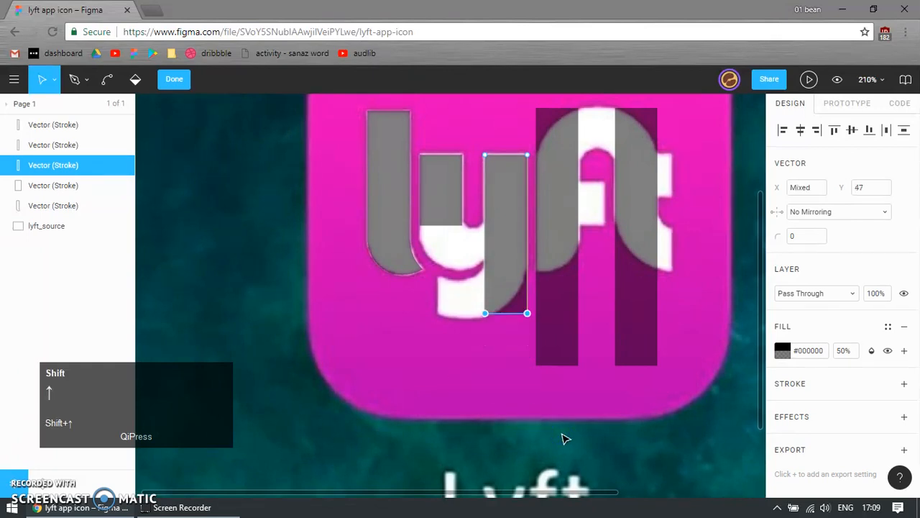
scroll(499, 252, up, 5)
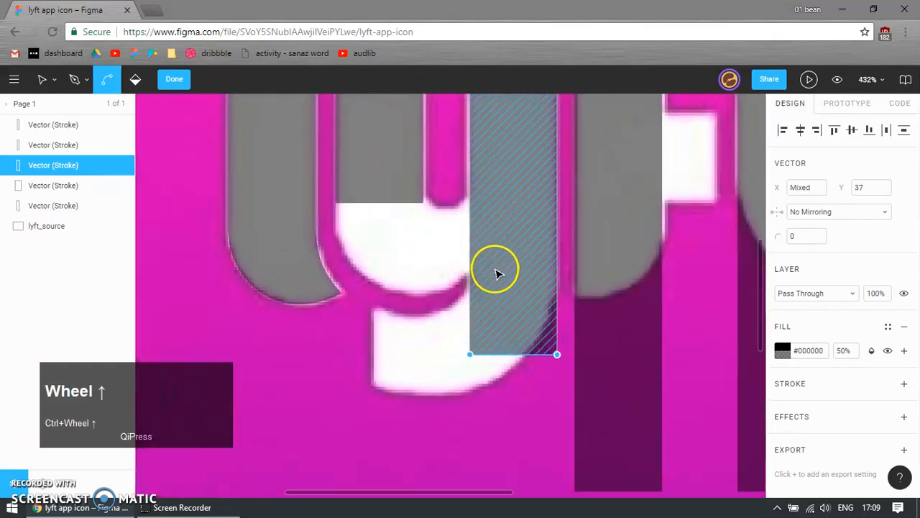
click(167, 84)
- Draw a straight-segment path about 66 by 70 with the Pen tool, roughly outlining the y's bowl and tail between its two bars
key(p)
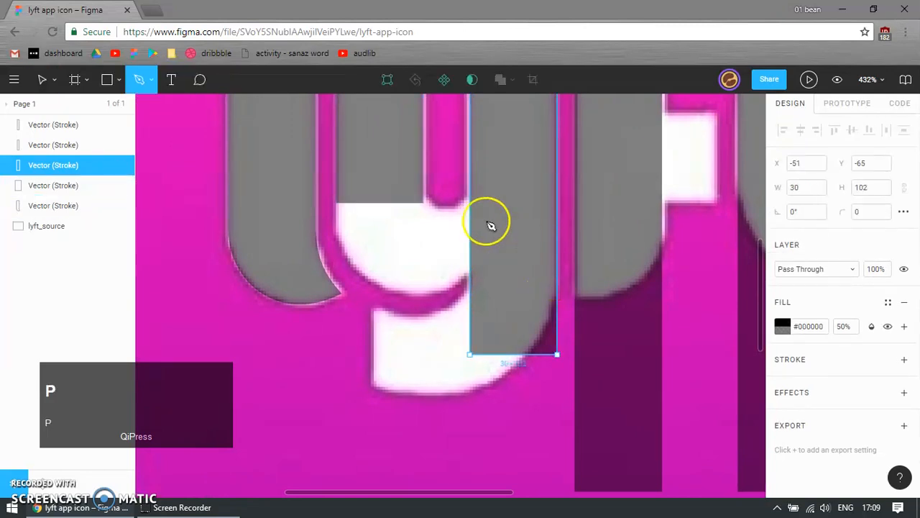
click(478, 193)
click(444, 217)
click(409, 185)
click(348, 193)
click(426, 293)
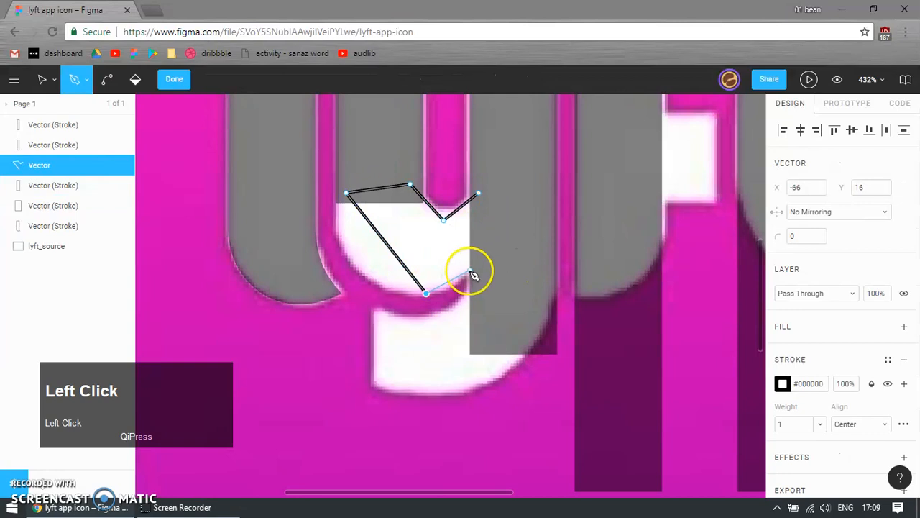
click(437, 315)
click(375, 310)
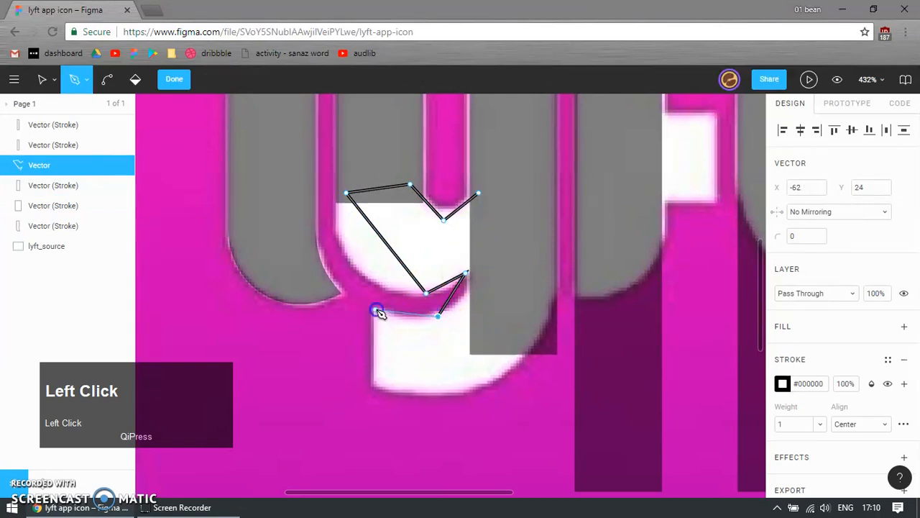
click(374, 387)
click(538, 336)
click(518, 214)
click(518, 214)
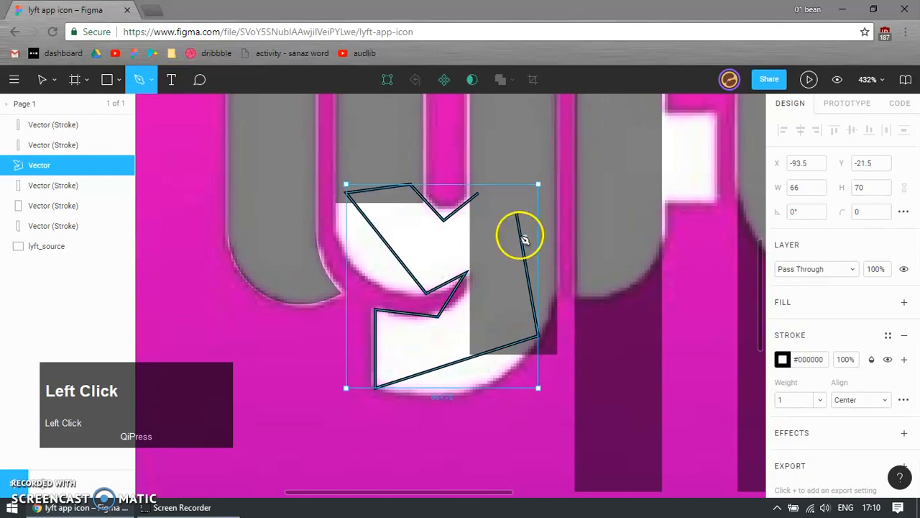
- Close the y's pen path by joining its two open ends over the right bar
key(b)
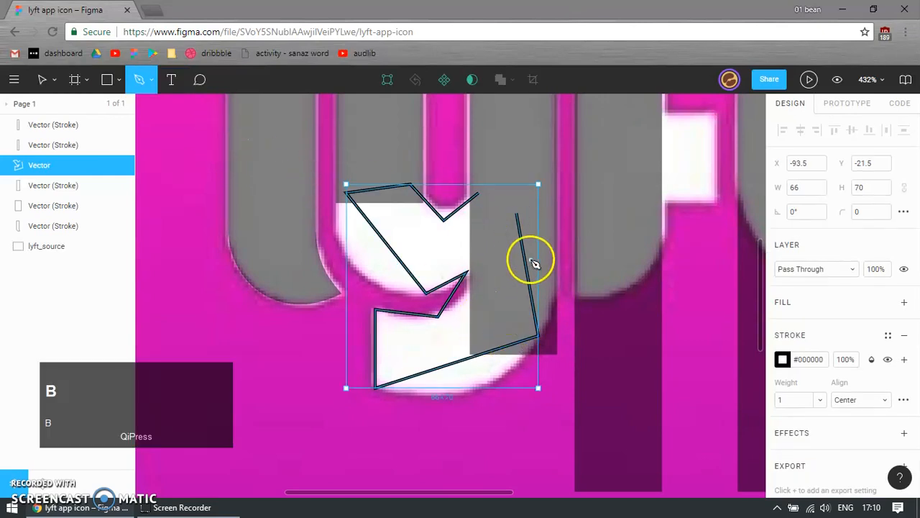
key(v)
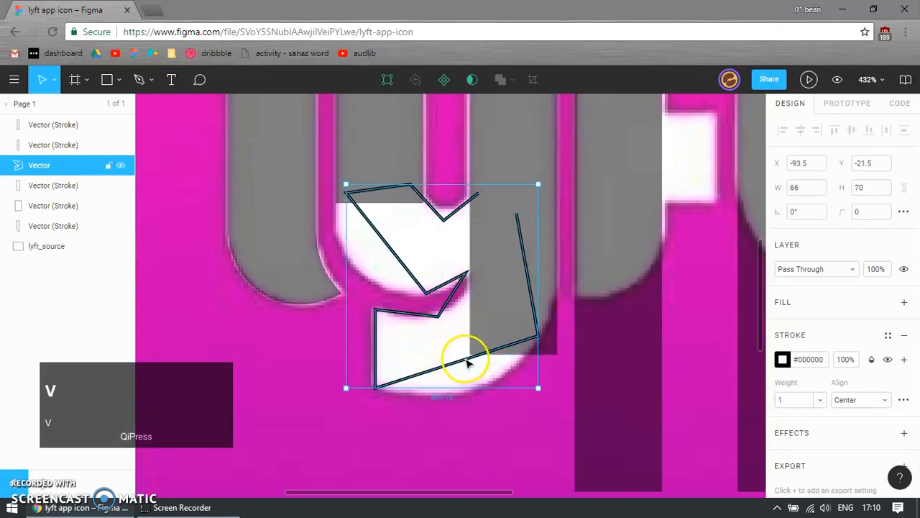
click(488, 358)
double_click(440, 365)
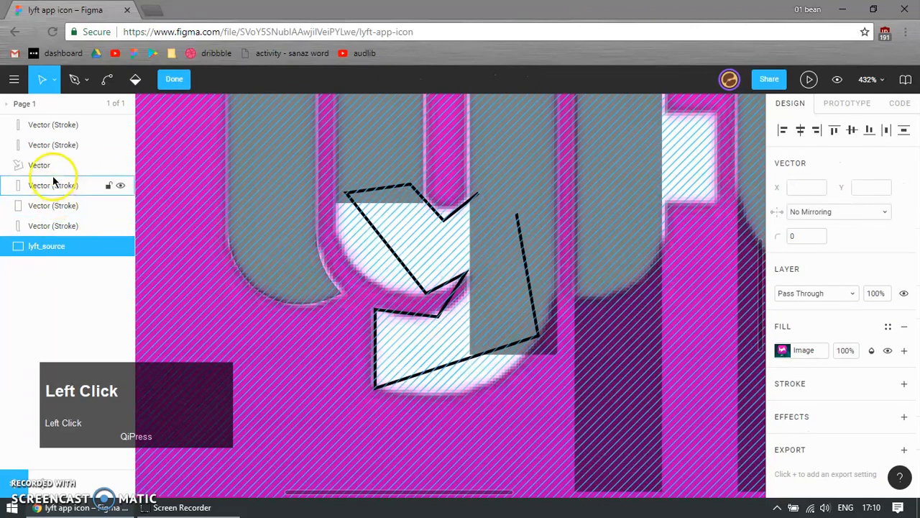
click(30, 165)
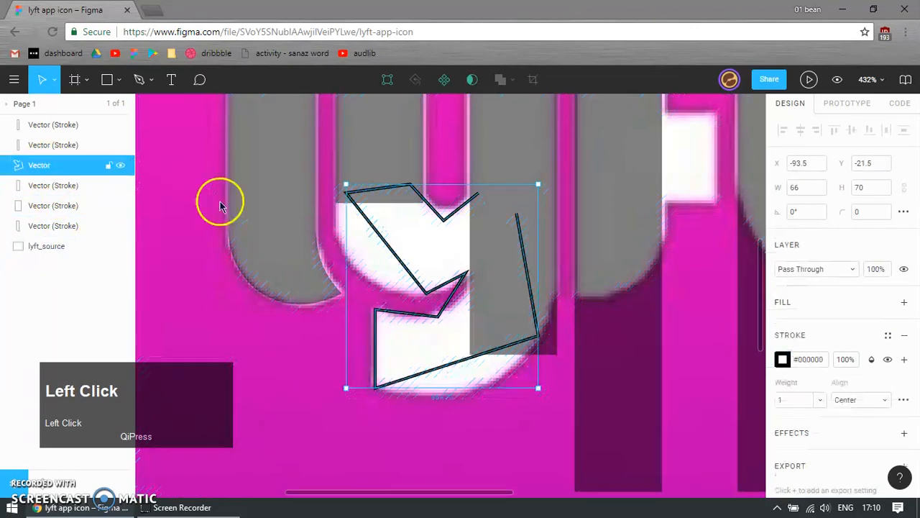
double_click(444, 222)
click(75, 79)
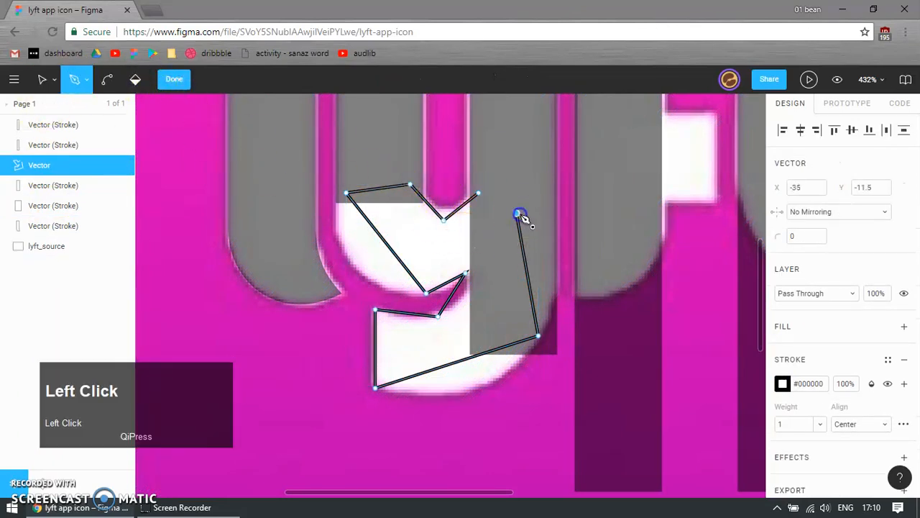
click(176, 79)
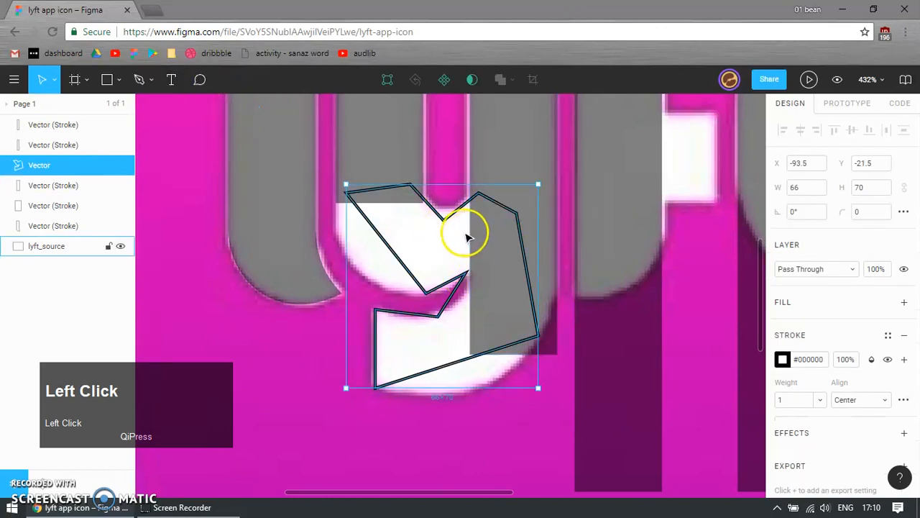
- Copy the y's right bar properties and paste them onto the closed path, giving it the #000000 fill at 50%
click(554, 212)
key(ctrl+alt+c)
click(512, 210)
key(ctrl+alt+v)
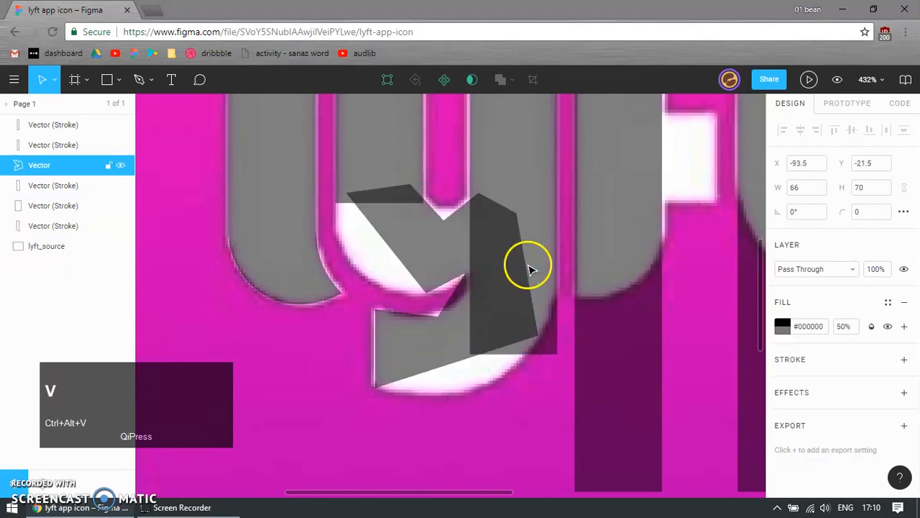
- Bend the y path's lower-left edge along the bowl's curve and move its upper-left point to X -97, Y -15
click(396, 252)
double_click(410, 238)
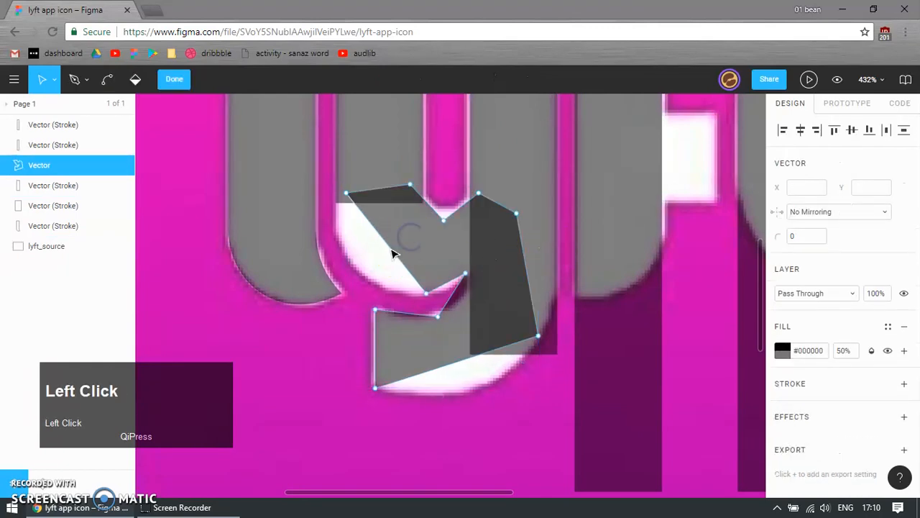
drag(392, 250, 366, 267)
click(346, 192)
mouse_move(346, 192)
mouse_down()
mouse_move(338, 208)
mouse_move(348, 207)
mouse_up()
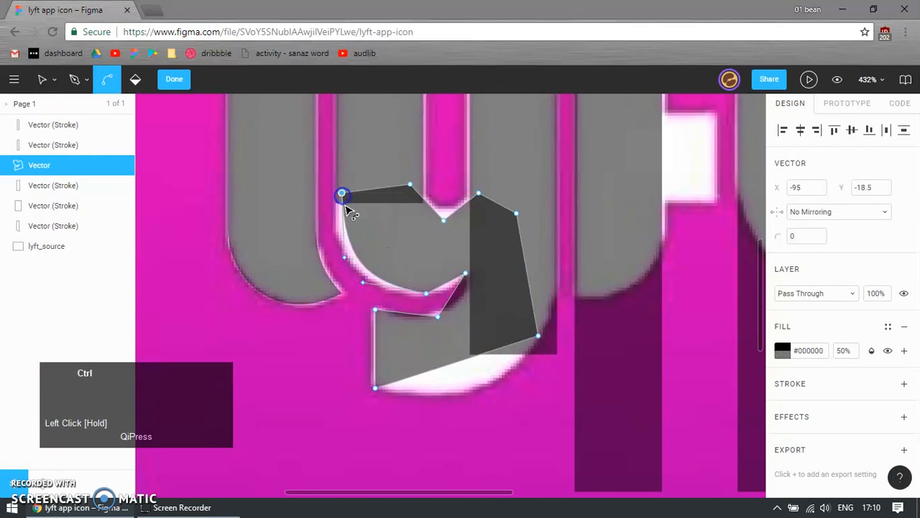
scroll(348, 206, up, 5)
drag(335, 163, 318, 204)
click(323, 364)
scroll(415, 312, down, 3)
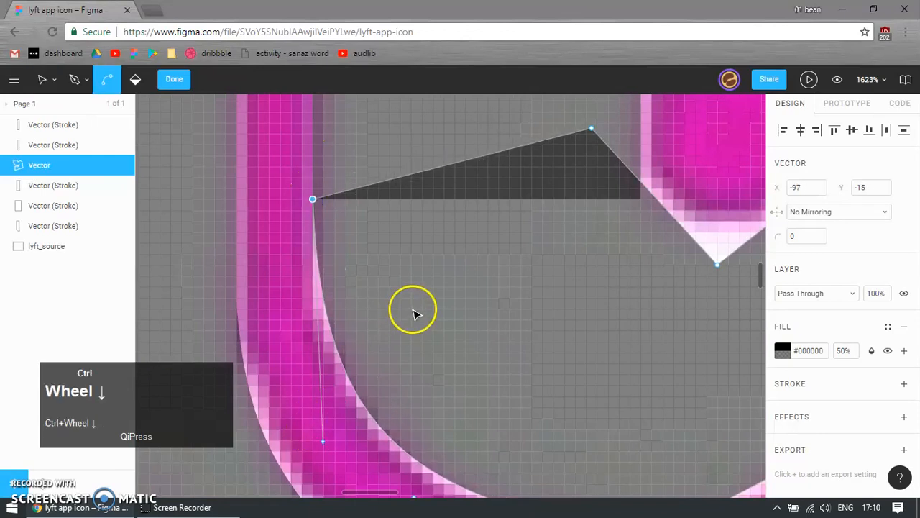
mouse_move(359, 387)
mouse_down()
mouse_move(348, 393)
mouse_move(355, 398)
mouse_up()
- Place the y notch's two upper corners at X -67 and X -51 on Y -15, and centre its lowest point between them
drag(516, 204, 544, 245)
scroll(680, 252, up, 3)
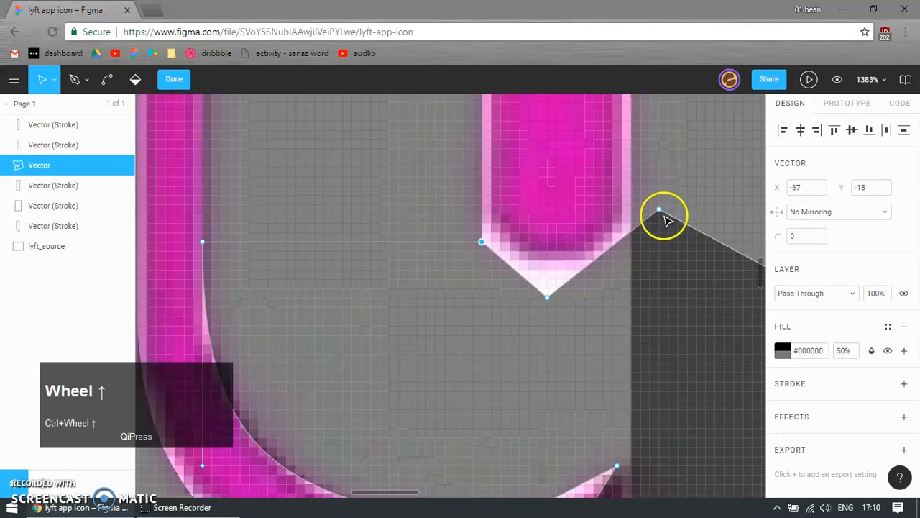
drag(660, 212, 631, 243)
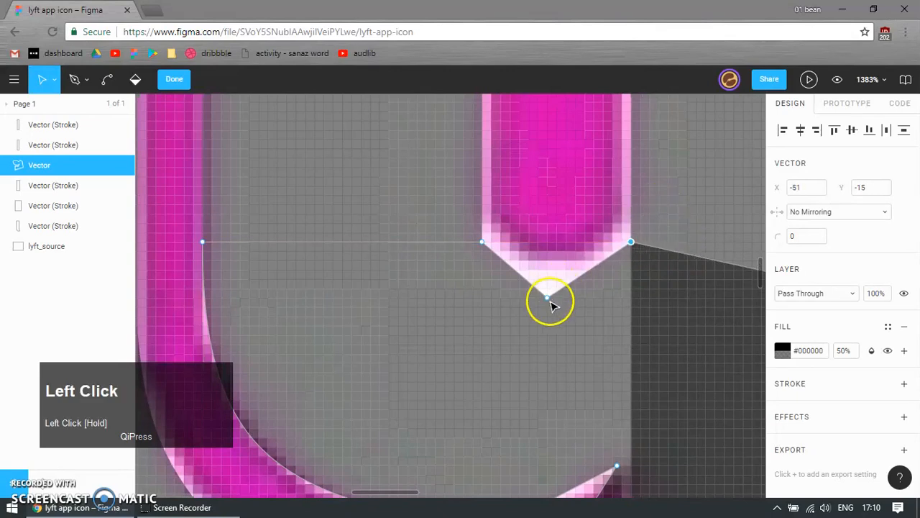
scroll(562, 314, up, 1)
drag(547, 296, 557, 286)
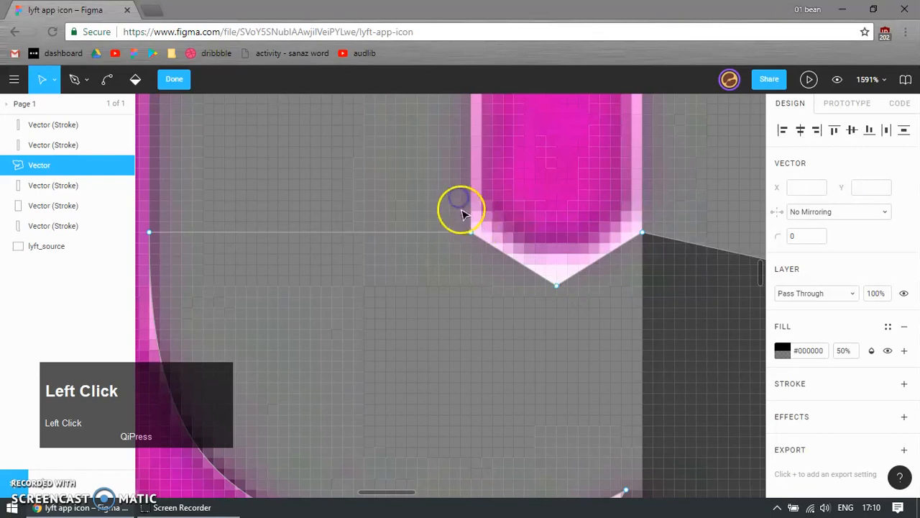
- Raise the lower inner corner of the y's left bar to X -67, Y -18
click(461, 209)
double_click(426, 199)
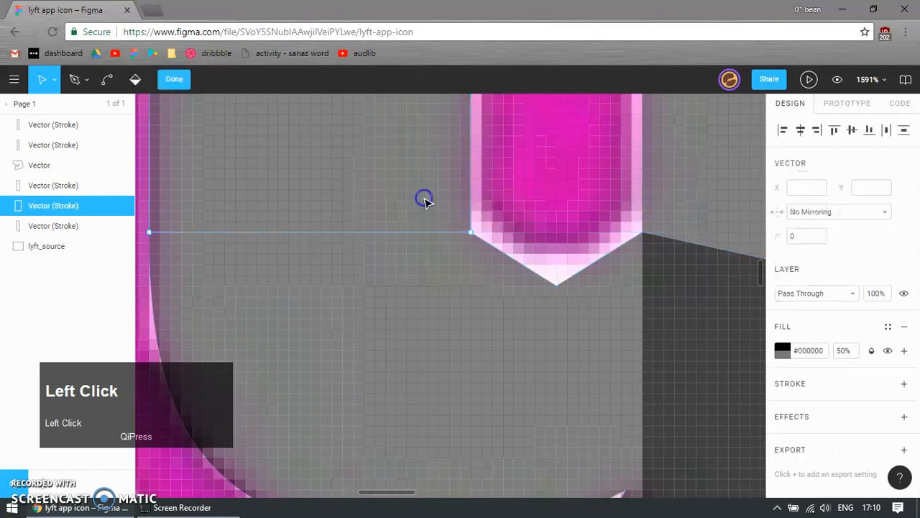
drag(468, 234, 471, 205)
key(ctrl+z)
click(365, 191)
click(364, 190)
double_click(468, 230)
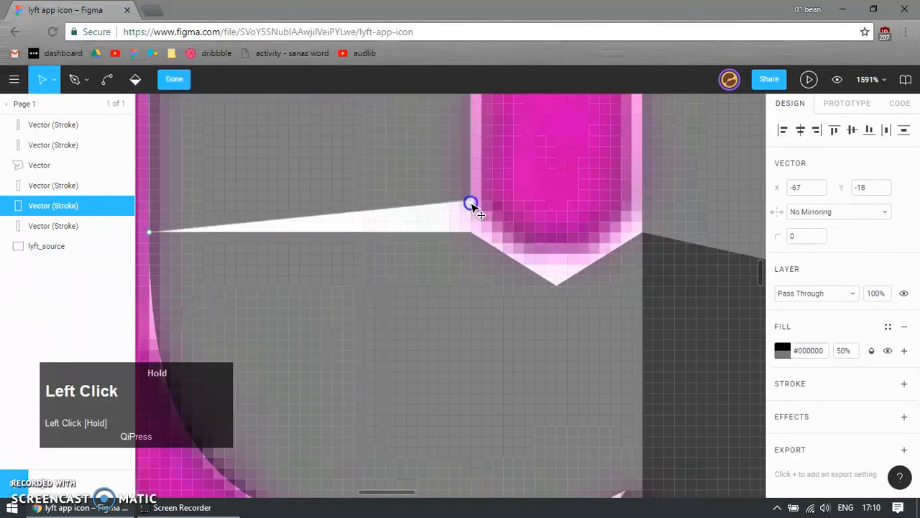
click(659, 192)
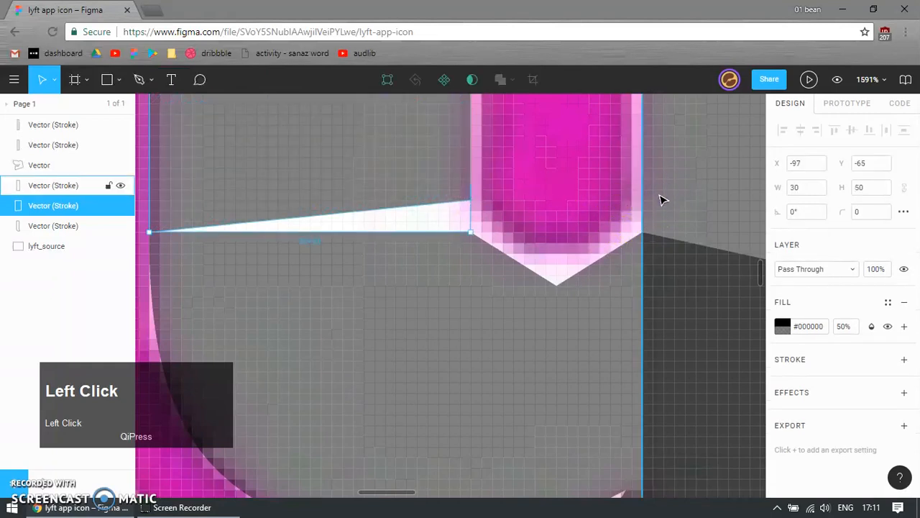
- Add a point to the y path's upper-left edge, raise it over the left bar, and move the notch's left corner to X -67, Y -18
click(477, 246)
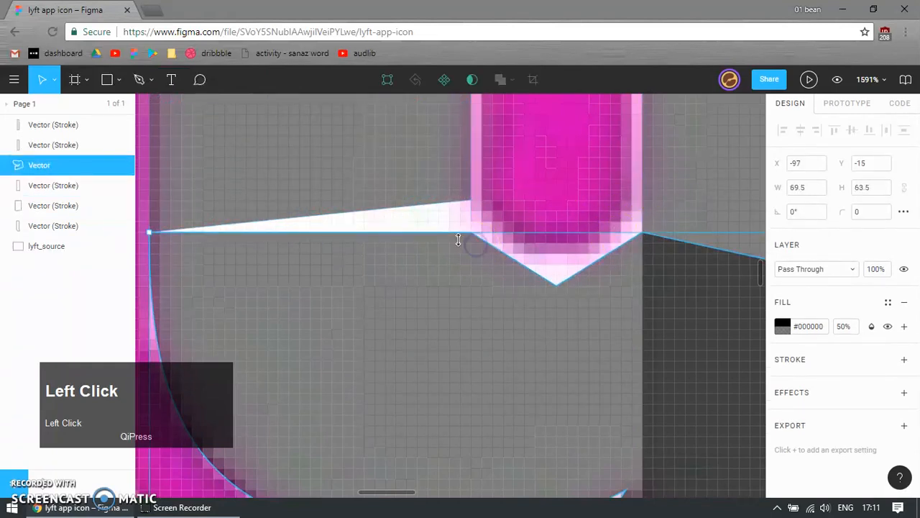
double_click(458, 240)
mouse_move(471, 228)
mouse_down()
mouse_move(469, 204)
mouse_move(355, 211)
mouse_move(468, 201)
mouse_move(467, 240)
mouse_up()
click(72, 86)
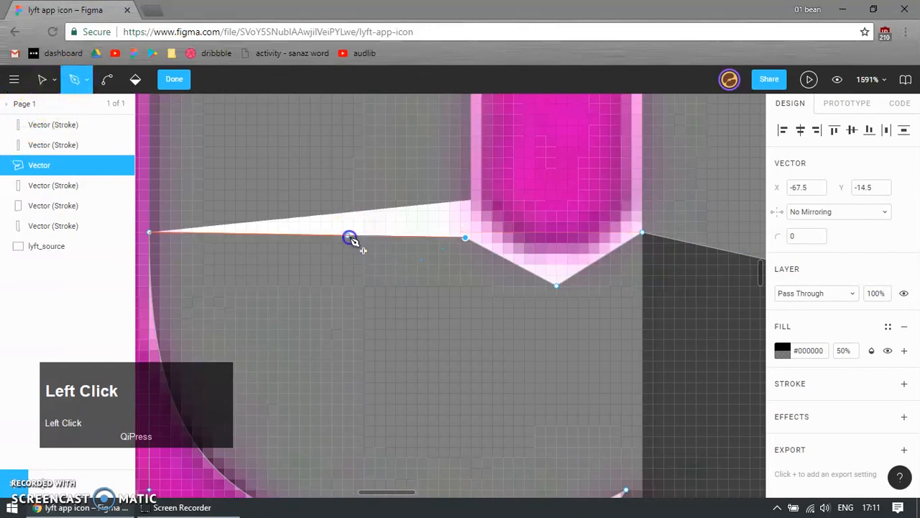
click(419, 273)
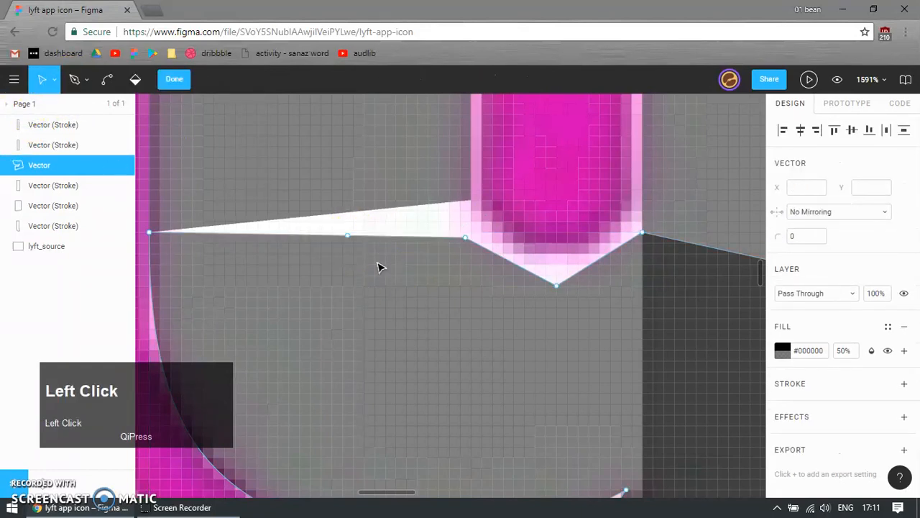
drag(347, 238, 326, 190)
drag(466, 243, 469, 204)
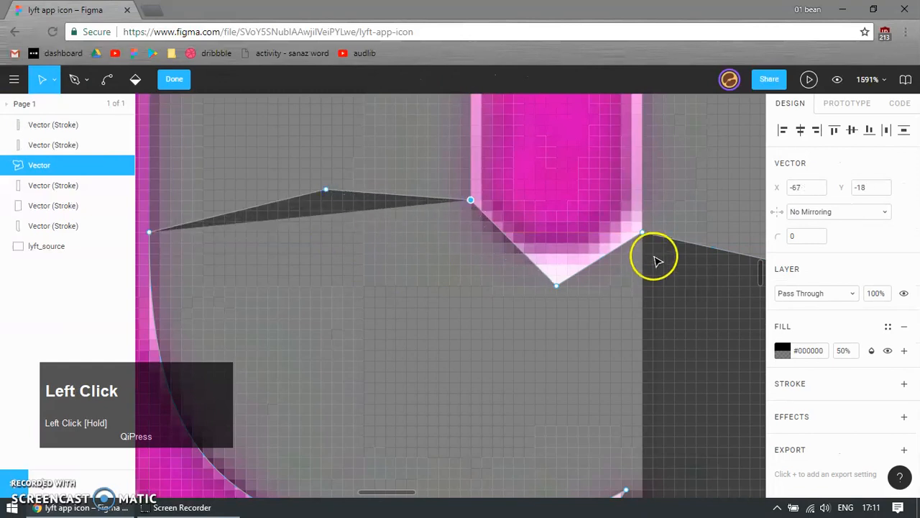
- Move the notch's right corner to X -51, Y -18 and bend its edges into a rounded bottom centred at X -59, Y -12
drag(643, 235, 647, 206)
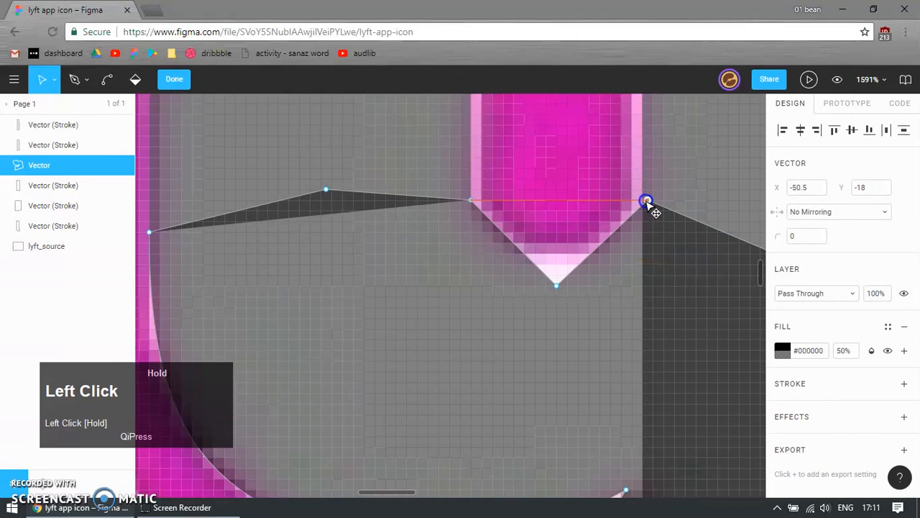
drag(556, 287, 477, 250)
drag(597, 232, 648, 246)
drag(641, 199, 643, 201)
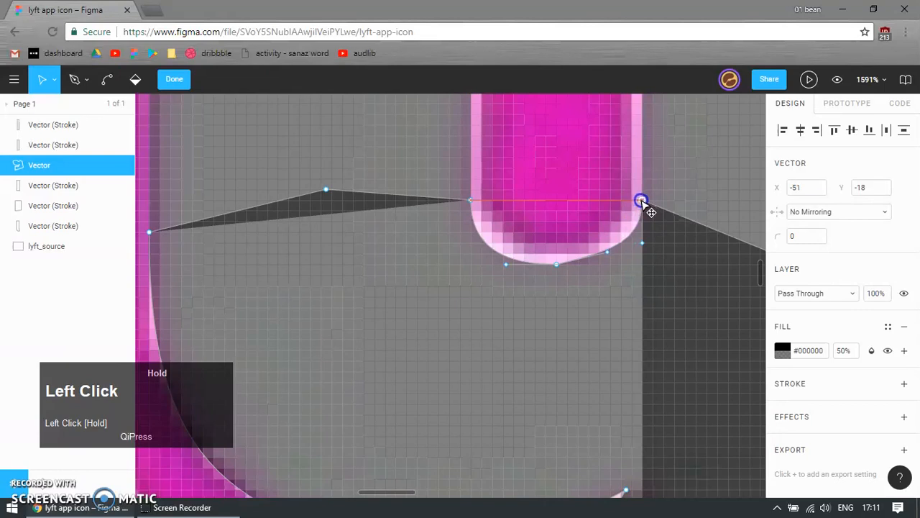
drag(621, 245, 557, 266)
scroll(467, 288, down, 6)
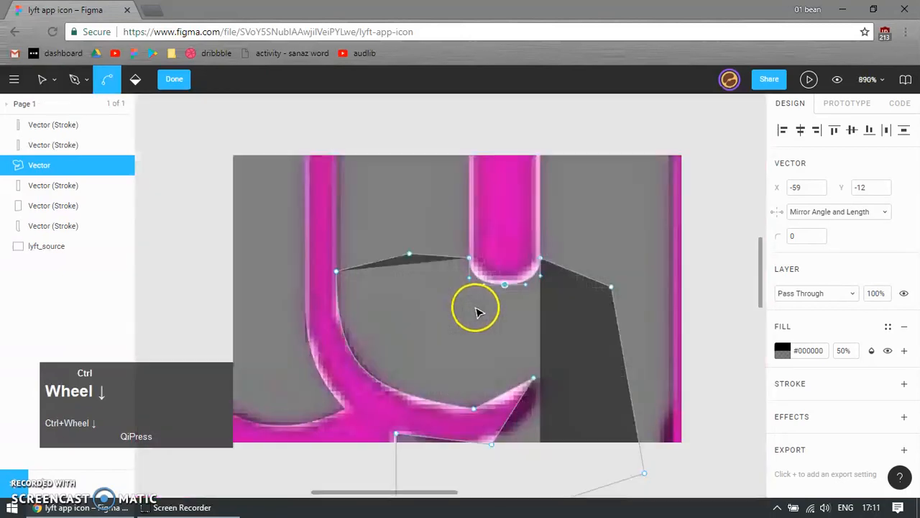
- Smooth the bowl's lowest point with horizontal curve handles and bend the adjoining edge up to the bowl's pointed tip
scroll(496, 429, up, 1)
scroll(456, 324, up, 4)
mouse_move(441, 309)
mouse_down()
mouse_move(415, 316)
mouse_move(425, 314)
mouse_up()
click(249, 279)
drag(249, 279, 311, 309)
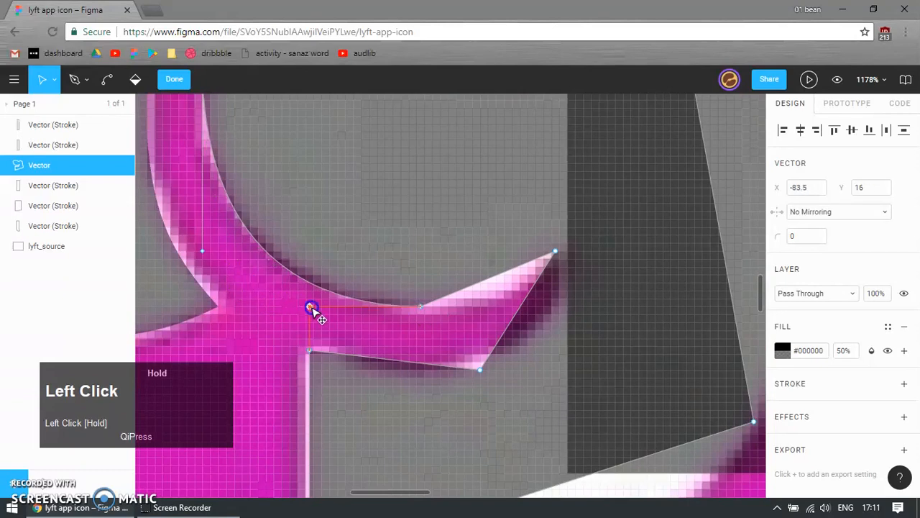
drag(493, 276, 486, 309)
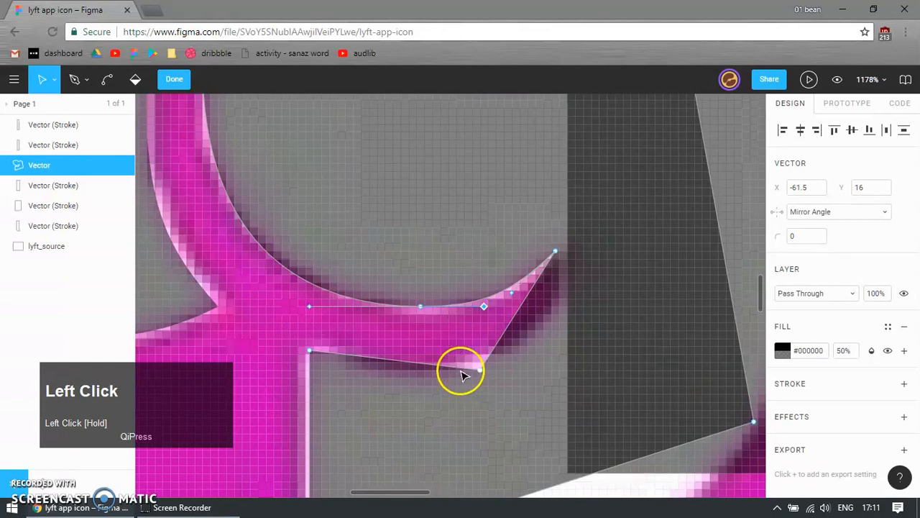
- Bend the two upper edges of the y's tail along the logo's curve and finish editing the path
drag(520, 312, 543, 329)
drag(480, 370, 472, 365)
drag(406, 364, 428, 388)
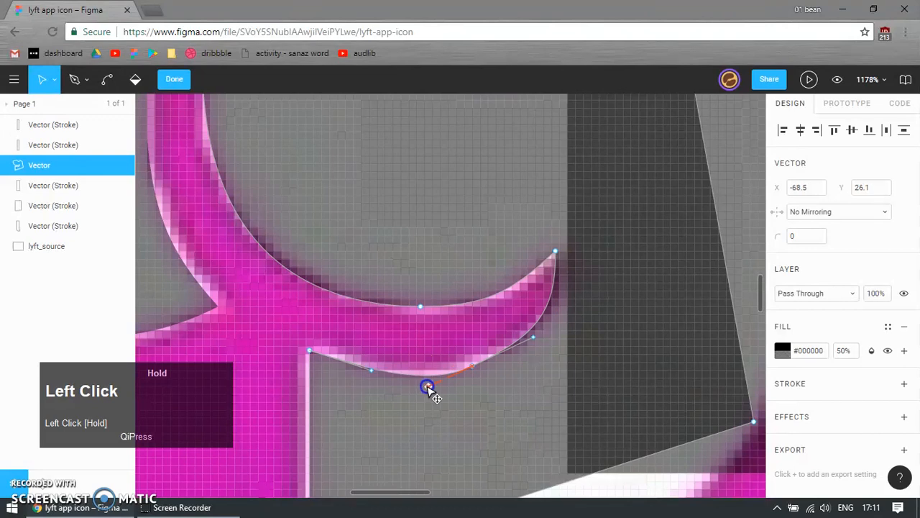
scroll(545, 334, down, 4)
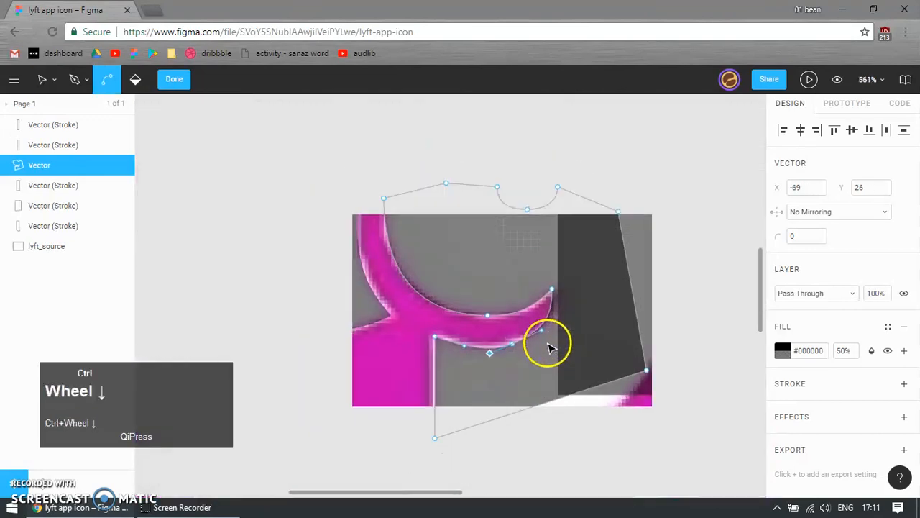
scroll(589, 353, down, 3)
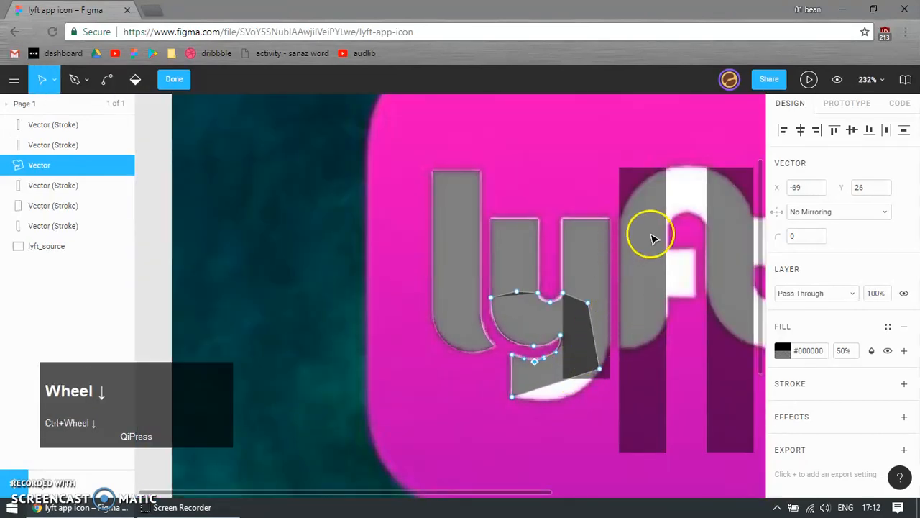
click(584, 201)
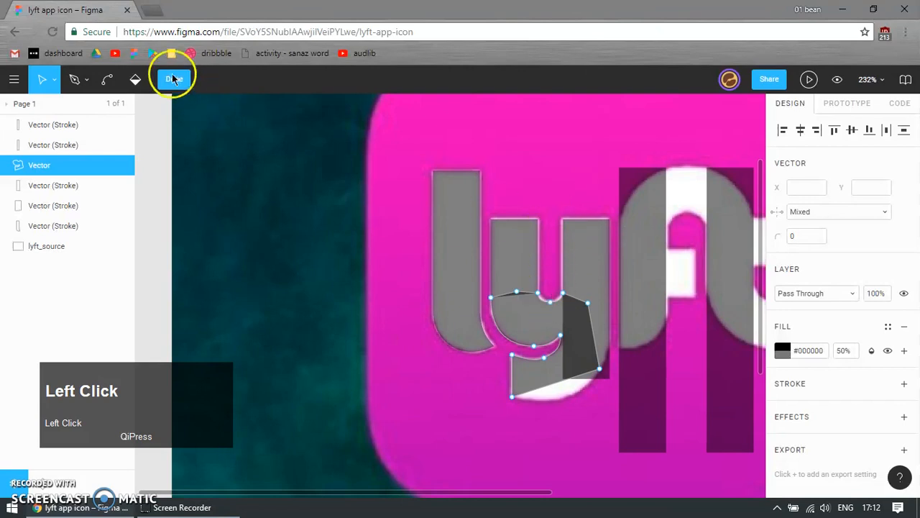
- Combine the y's bent path and its two bars into one shape with a Union
click(540, 299)
shift+click(589, 264)
shift+click(517, 253)
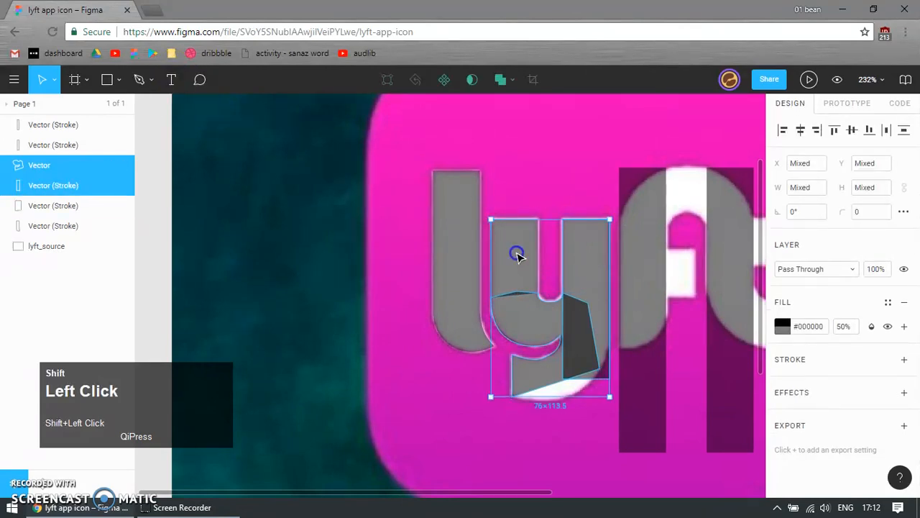
click(501, 79)
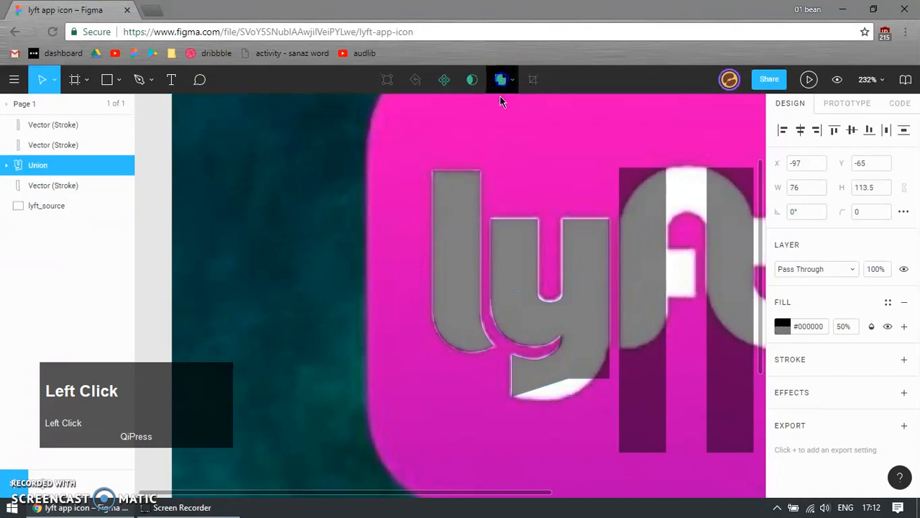
scroll(636, 420, up, 1)
ctrl+scroll(636, 419, up, 3)
click(528, 294)
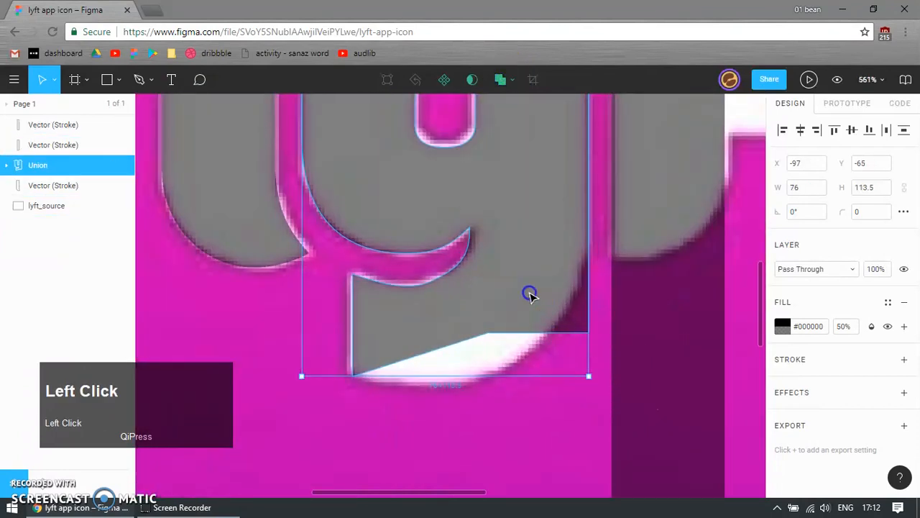
double_click(586, 318)
key(Escape)
click(466, 335)
click(411, 307)
right_click(536, 227)
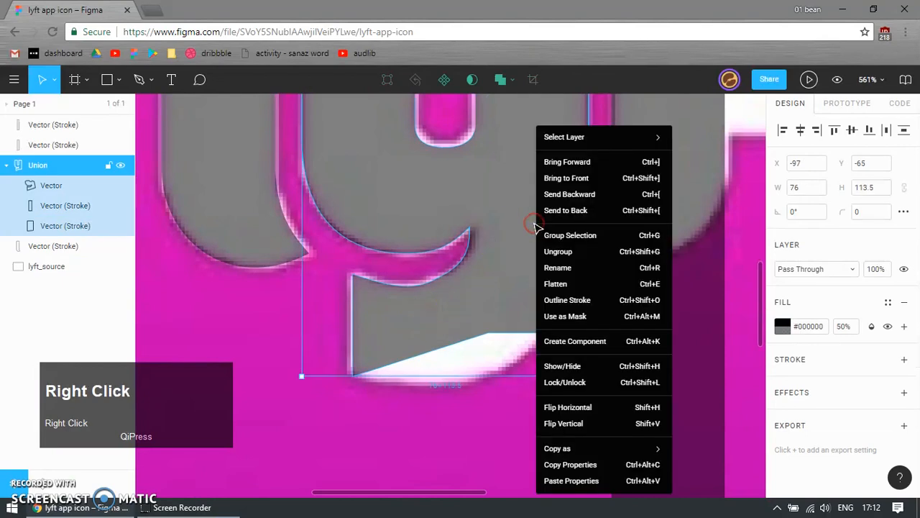
click(510, 166)
- Flatten the y's union into a single editable vector
click(510, 80)
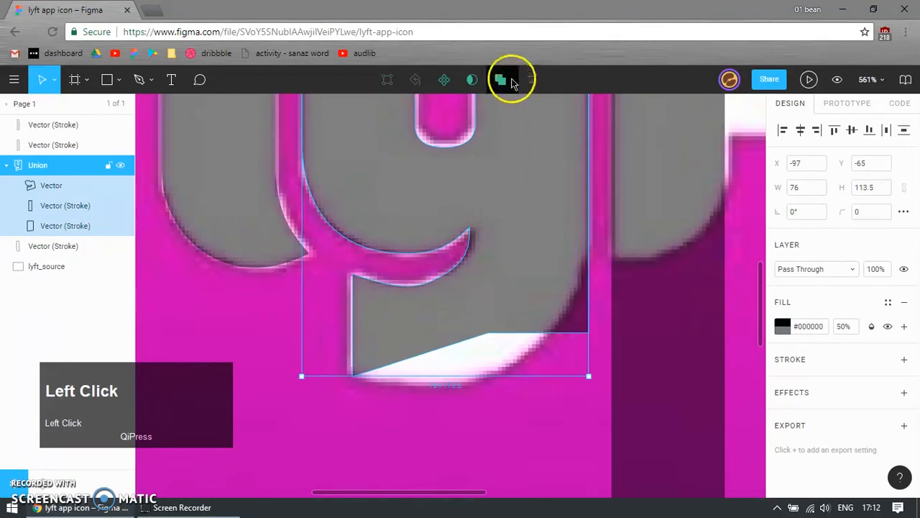
click(508, 182)
click(550, 297)
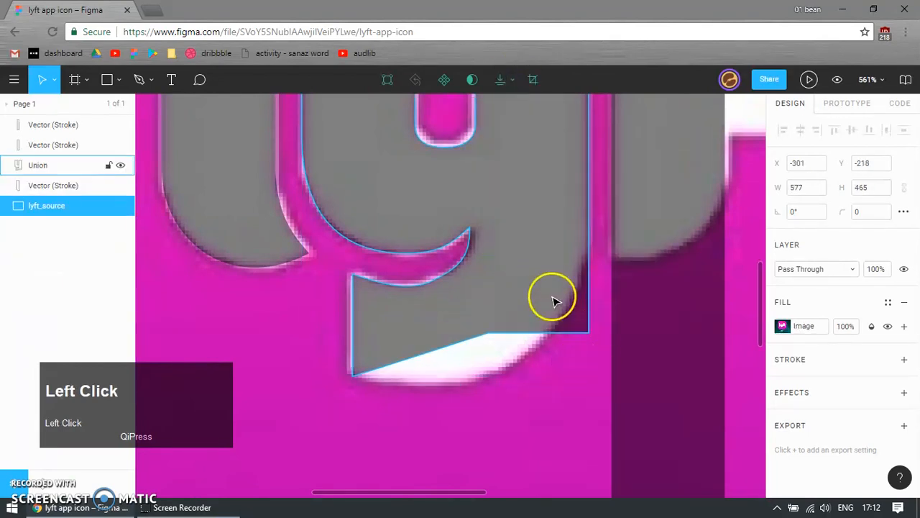
- Raise the y's lower-right corner to X -21, Y 16, move the tail's middle point outward, and bend both outer tail edges along the logo
double_click(551, 297)
drag(589, 332, 589, 255)
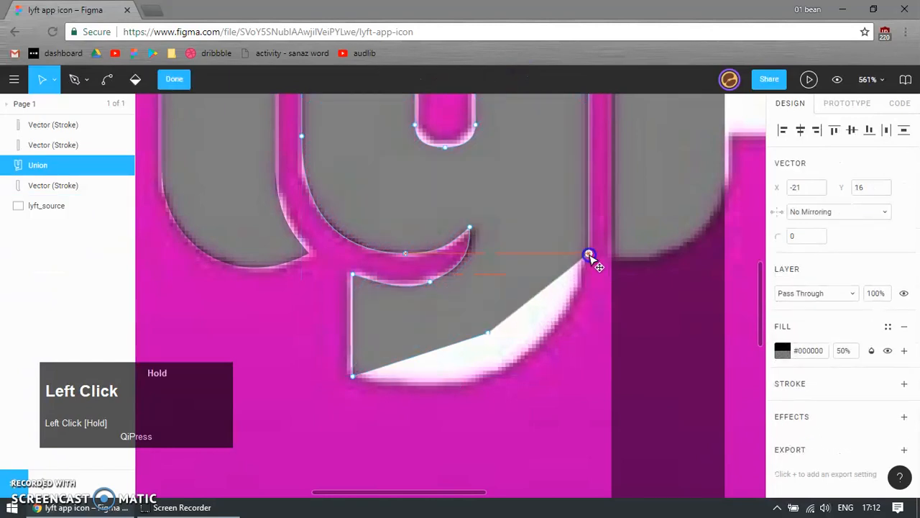
drag(489, 335, 520, 355)
key(ctrl)
drag(458, 372, 456, 383)
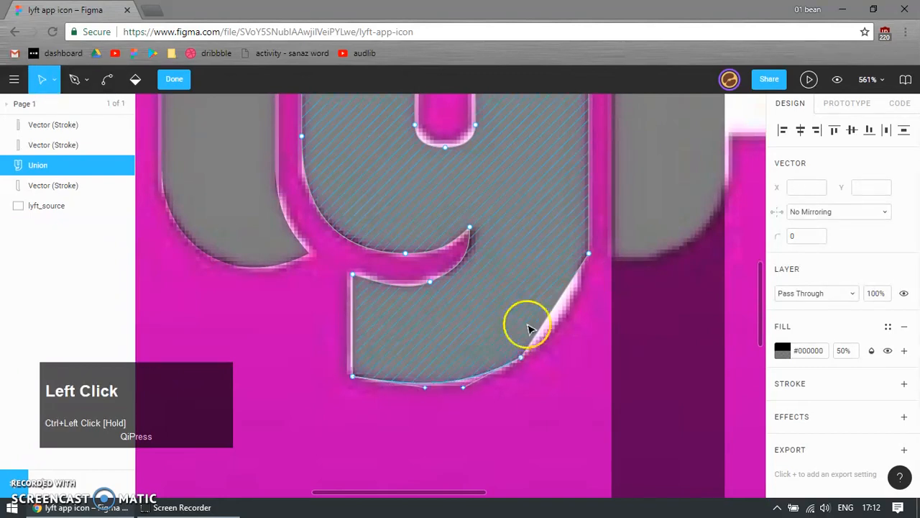
key(ctrl)
drag(557, 310, 568, 321)
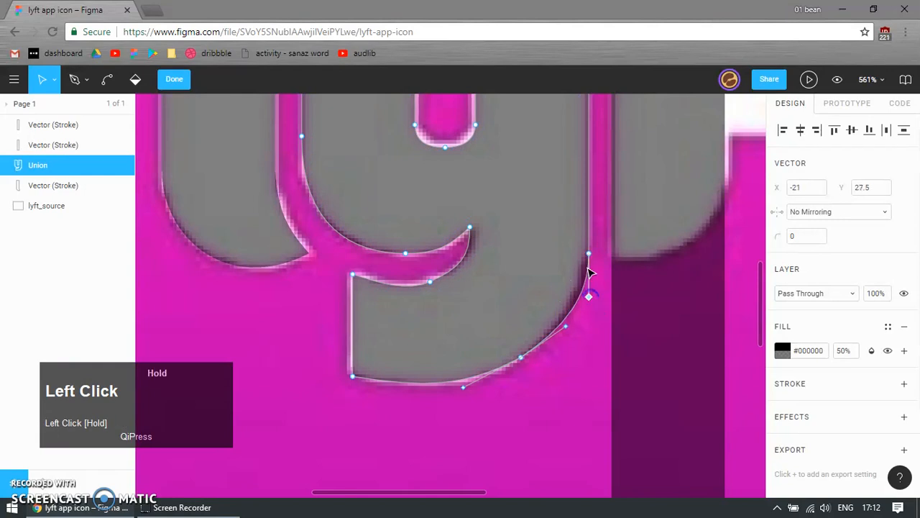
- Raise the point where the y's right side meets the tail curve to X -21, Y 11
scroll(528, 283, down, 5)
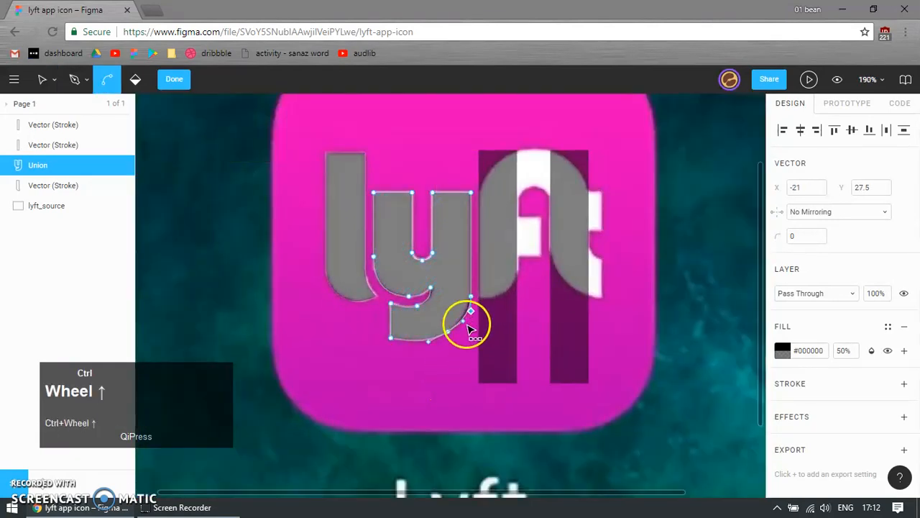
scroll(469, 330, up, 5)
scroll(468, 340, down, 2)
click(432, 242)
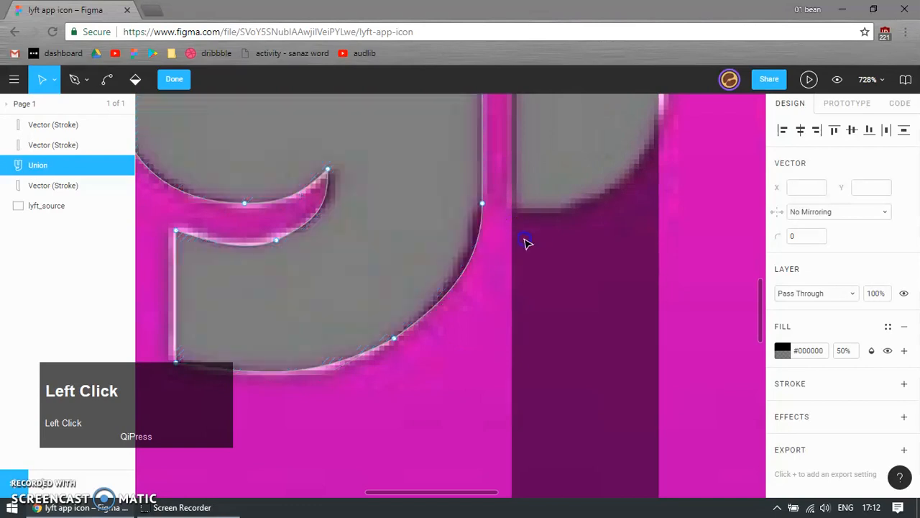
click(176, 80)
double_click(446, 211)
click(482, 205)
drag(485, 194, 485, 181)
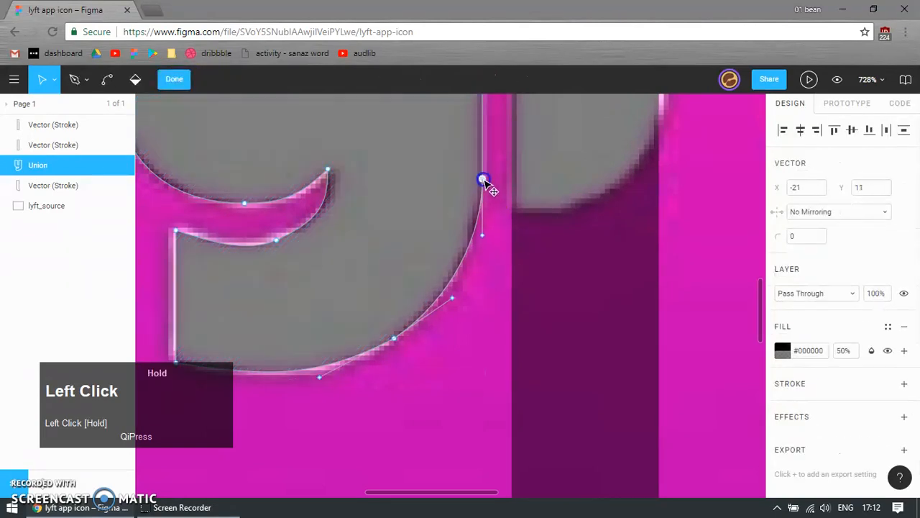
scroll(422, 304, down, 10)
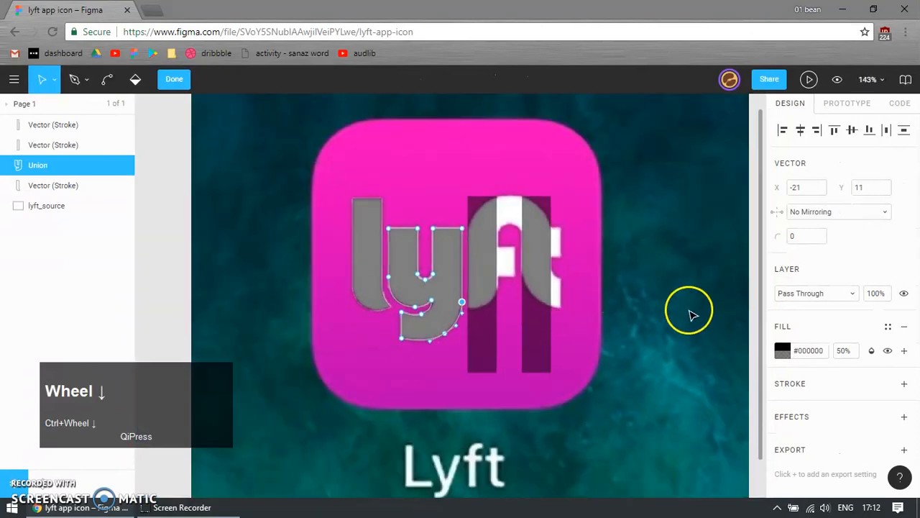
- Finish editing the y's vector and leave it deselected
click(554, 336)
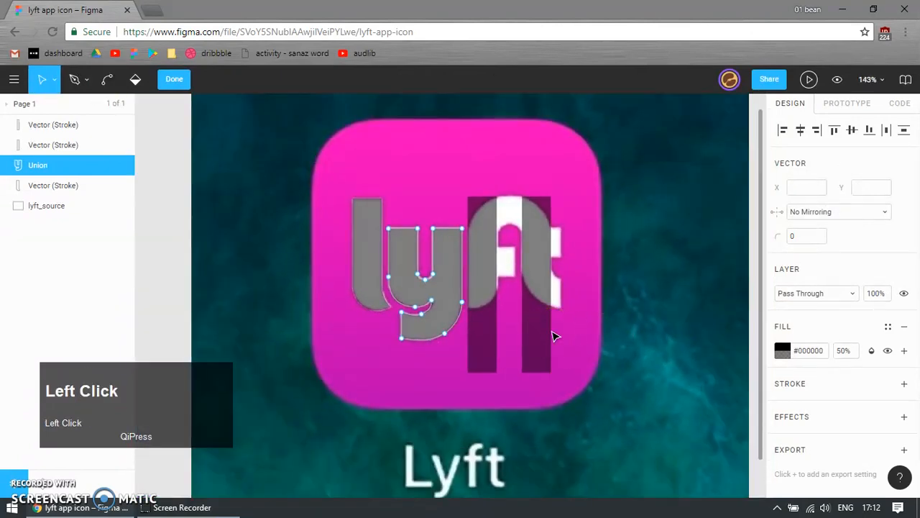
click(484, 325)
click(494, 226)
click(189, 80)
click(335, 157)
- Draw a rectangle over the f's crossbar, overlapping the right edge of the f's vertical bar
scroll(517, 335, up, 3)
click(541, 313)
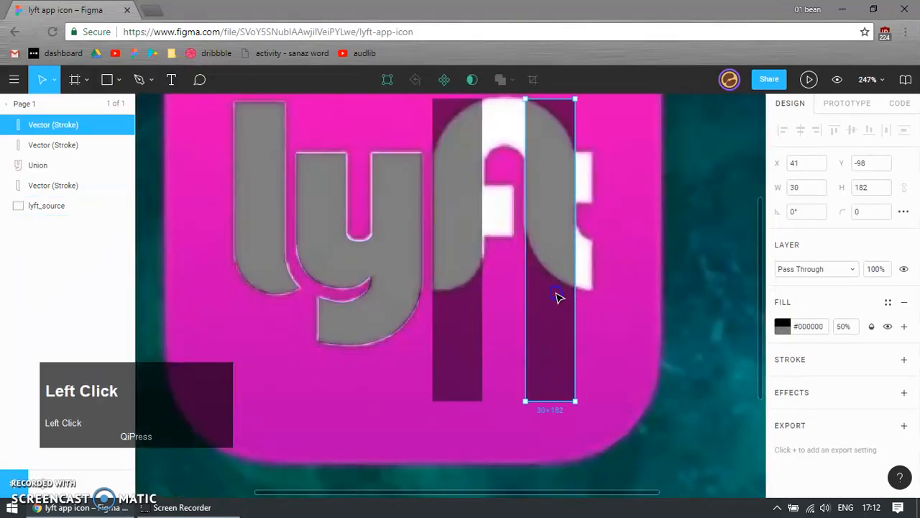
scroll(489, 201, up, 3)
click(457, 206)
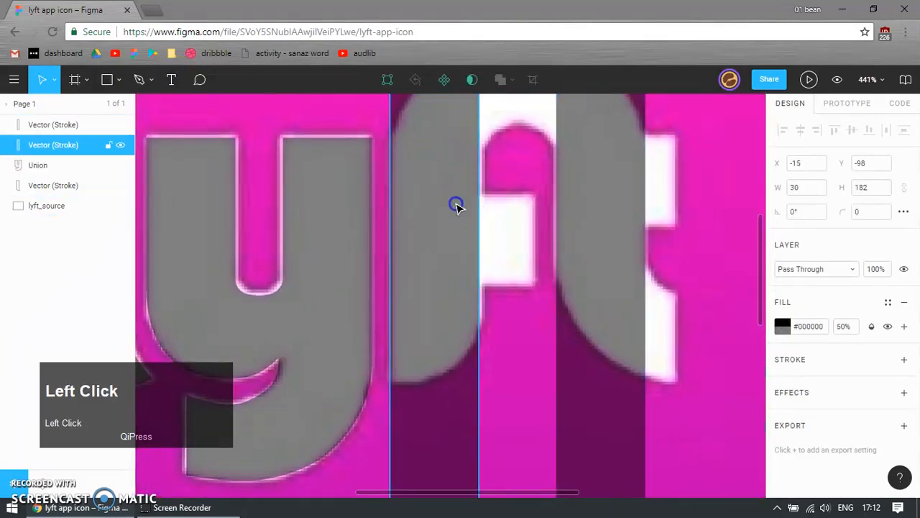
key(r)
mouse_move(449, 194)
mouse_down()
mouse_move(526, 241)
mouse_move(533, 287)
mouse_up()
- Shorten the f's vertical bar to a height of 116 by raising its two bottom points to the end of the logo's stem
scroll(554, 282, down, 4)
click(498, 369)
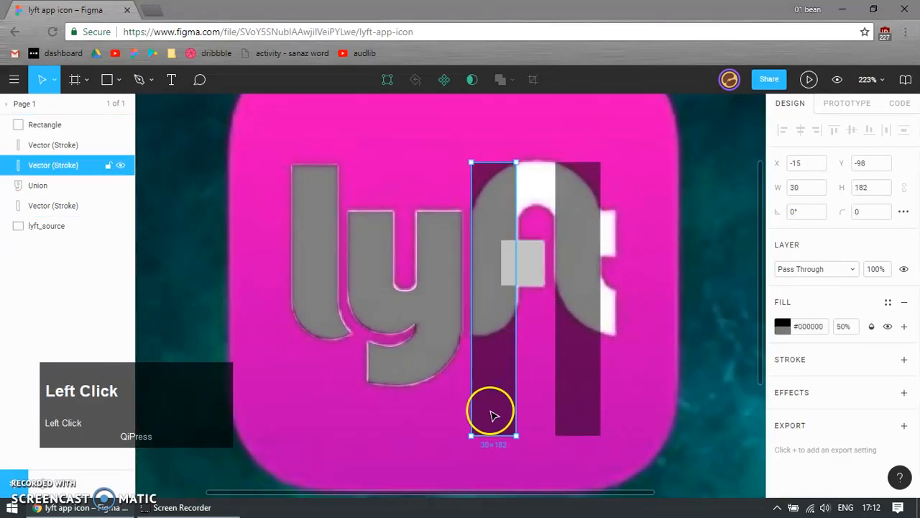
double_click(494, 416)
drag(431, 417, 540, 458)
key(shift+Up)
key(shift+Up)
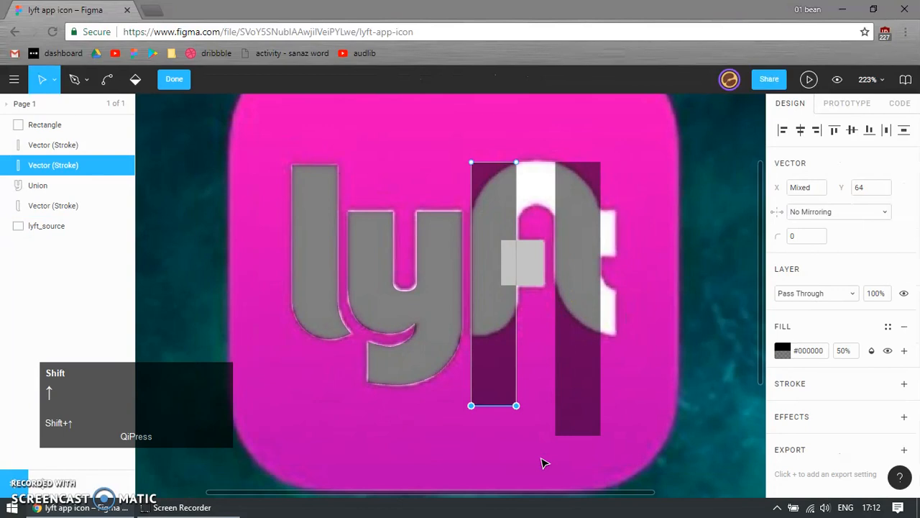
key(shift+Up)
key(shift+Up)
key(shift+Up)
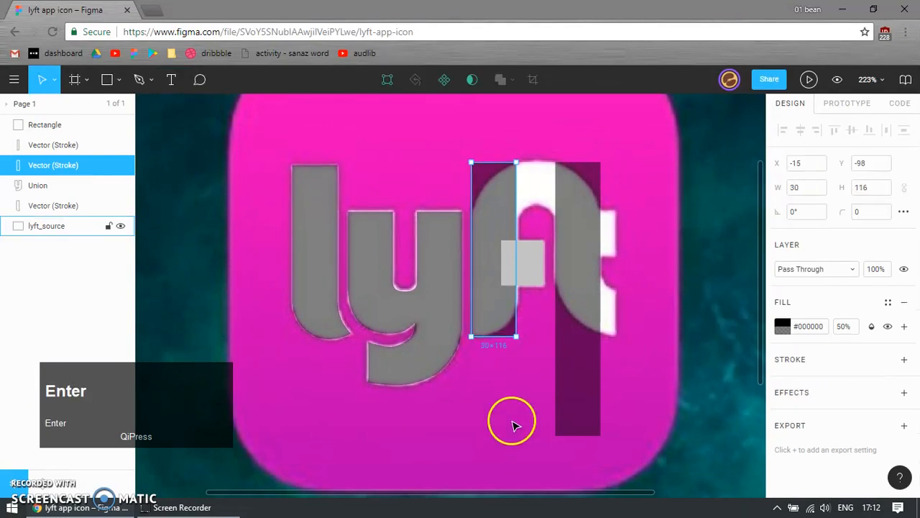
- Add a point on the right edge of the f's bar at X 15, Y -2, where the logo's curve begins
scroll(507, 335, up, 4)
double_click(499, 270)
double_click(514, 262)
double_click(499, 271)
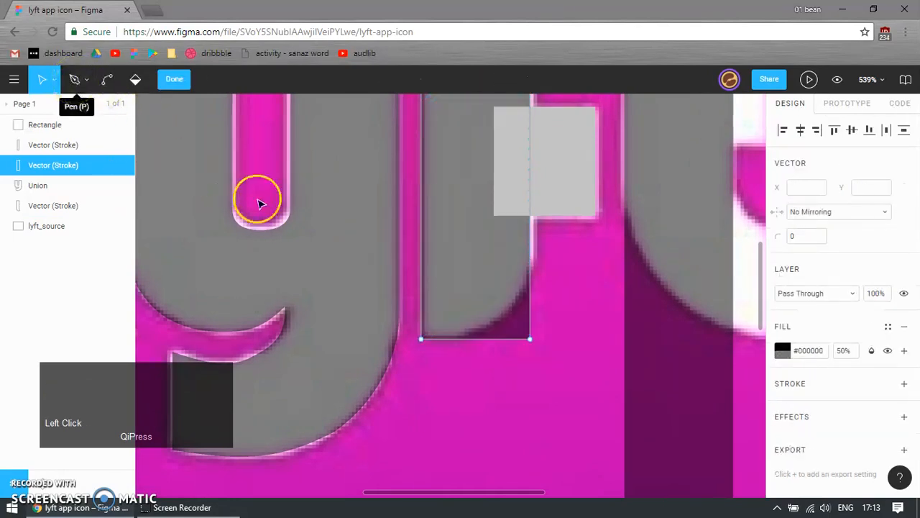
key(p)
click(532, 266)
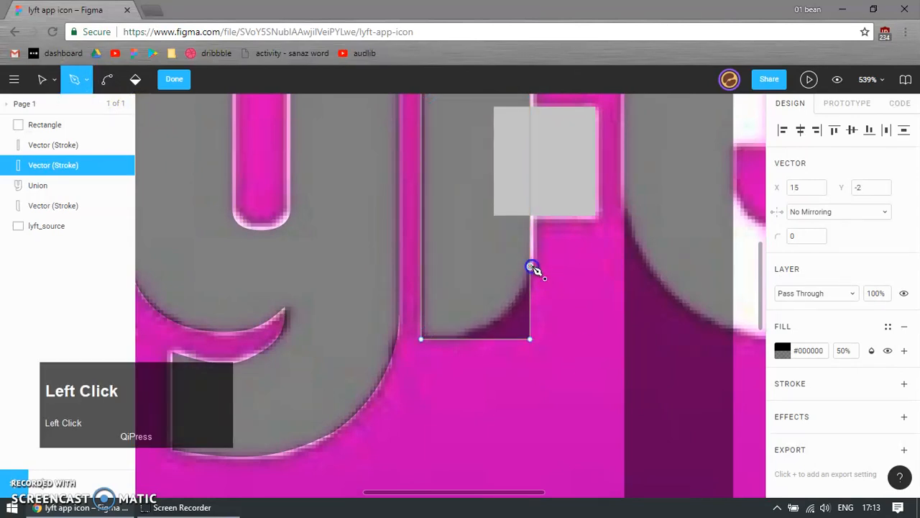
key(Return)
- Move the f's lower-right corner in to X 6.5, Y 11.5 and bend both adjoining edges along the logo's rounded foot
double_click(479, 285)
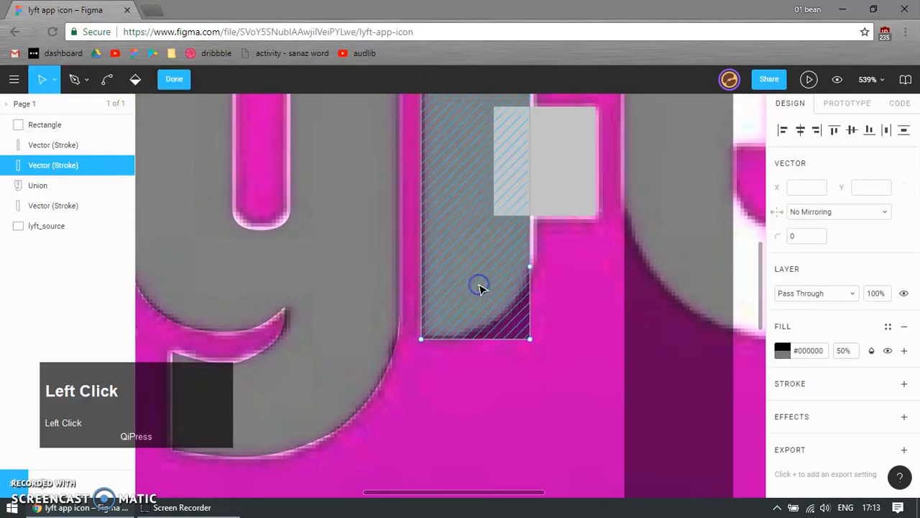
drag(525, 337, 505, 321)
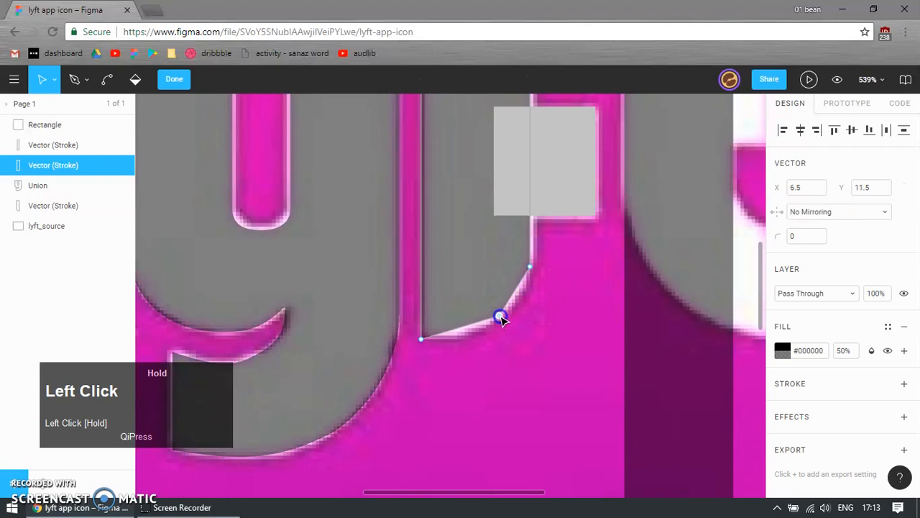
scroll(501, 319, up, 5)
drag(418, 329, 425, 343)
drag(528, 255, 567, 252)
key(ctrl+z)
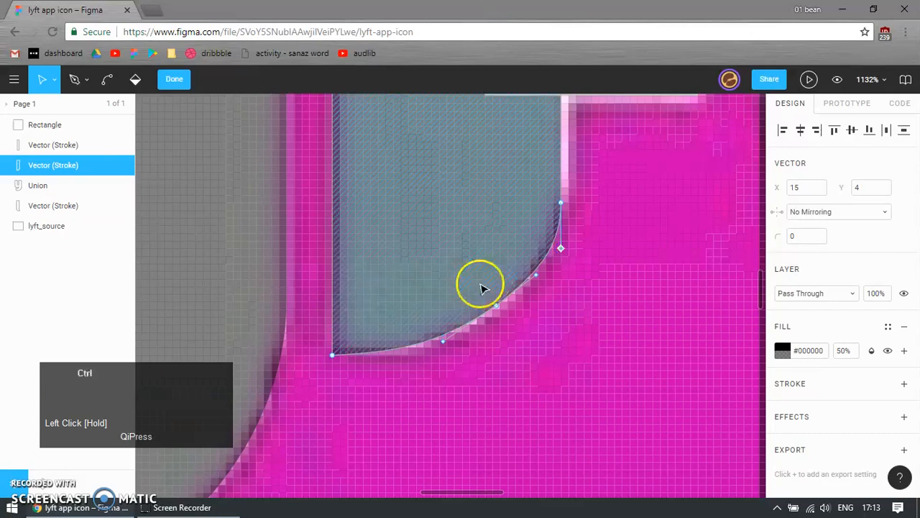
scroll(478, 323, down, 10)
scroll(518, 230, up, 2)
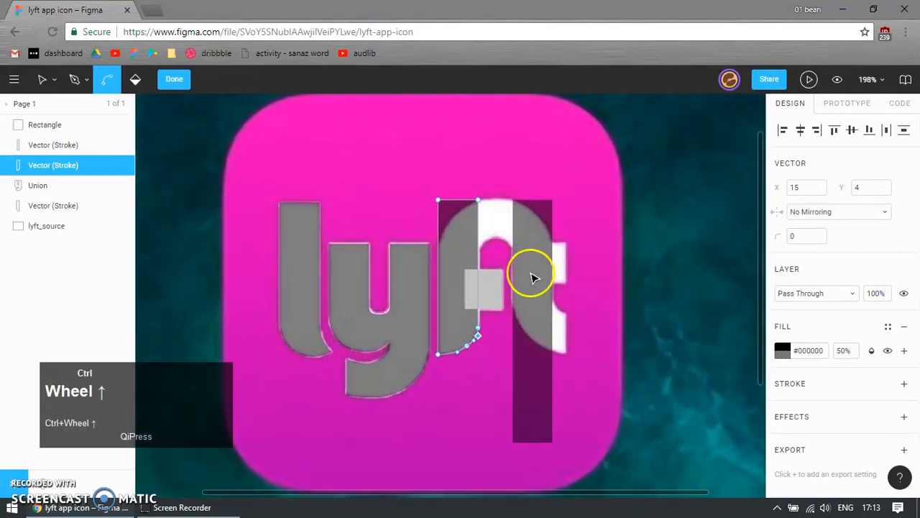
click(529, 428)
key(Return)
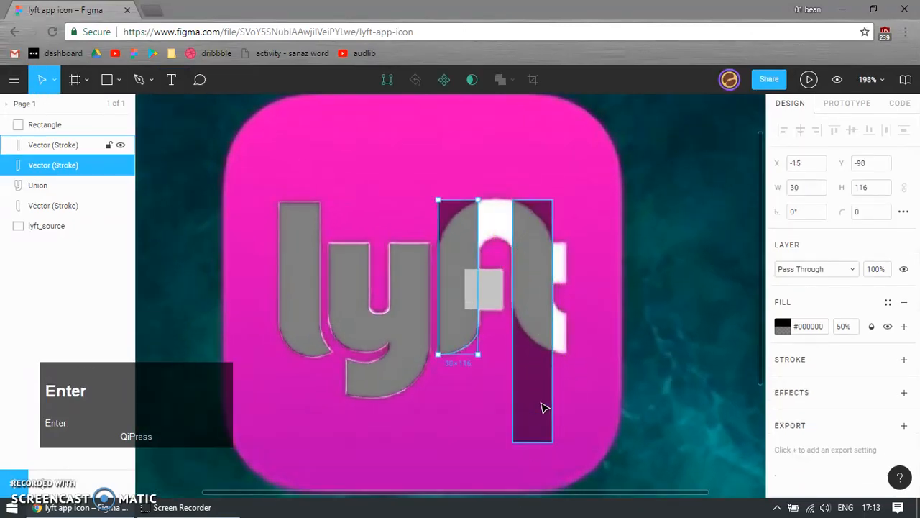
- Shorten the t's vertical bar to a height of 86 by raising its two bottom points to Y -12
double_click(542, 407)
drag(450, 431, 591, 476)
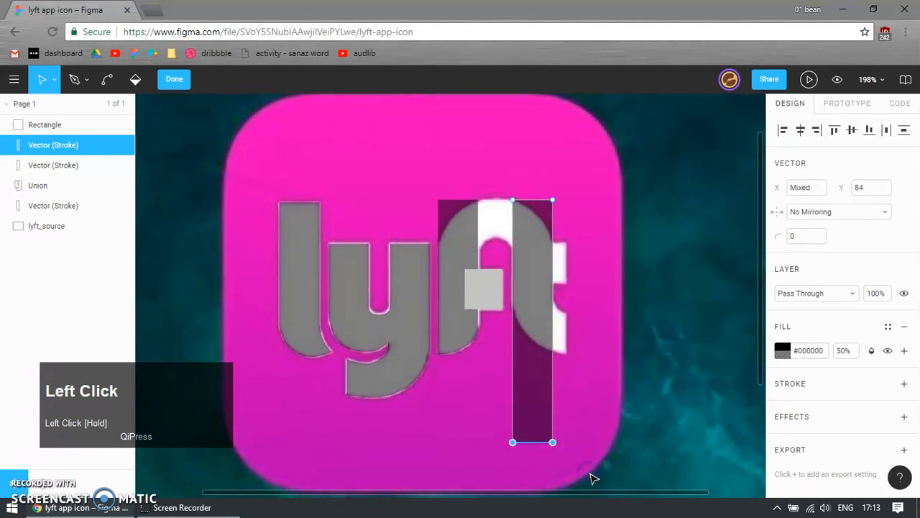
key(Up)
key(Up)
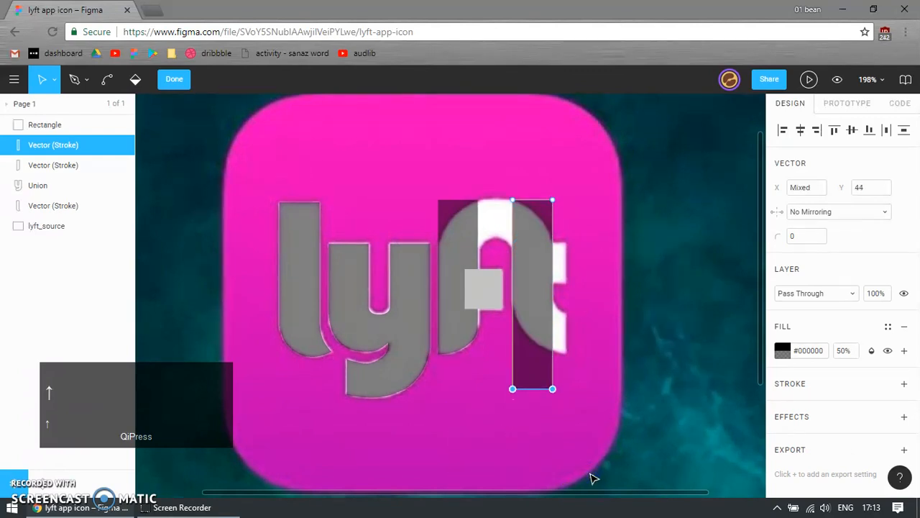
key(shift+Up)
key(shift+Up)
key(shift+Up)
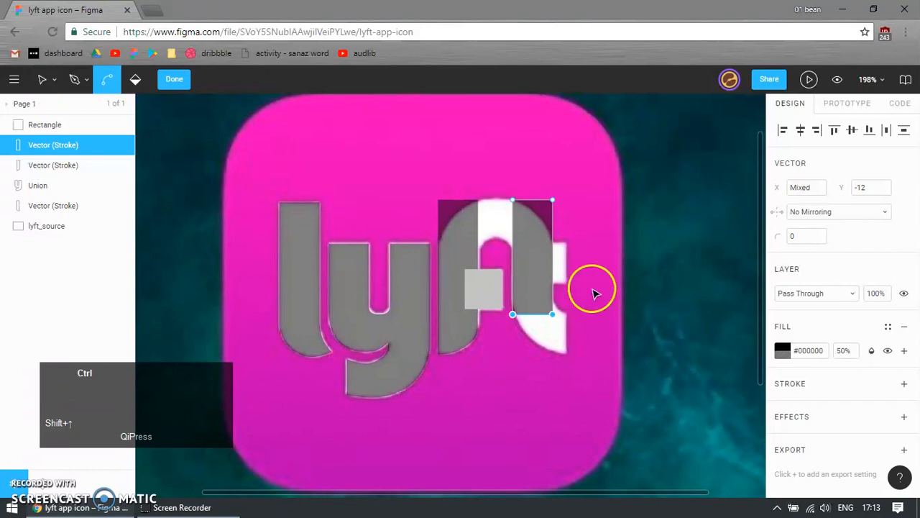
ctrl+scroll(594, 290, up, 4)
key(Return)
- Add a point on each side of the t's bar just above its bottom corners, at about Y -22.5
ctrl+scroll(548, 312, up, 5)
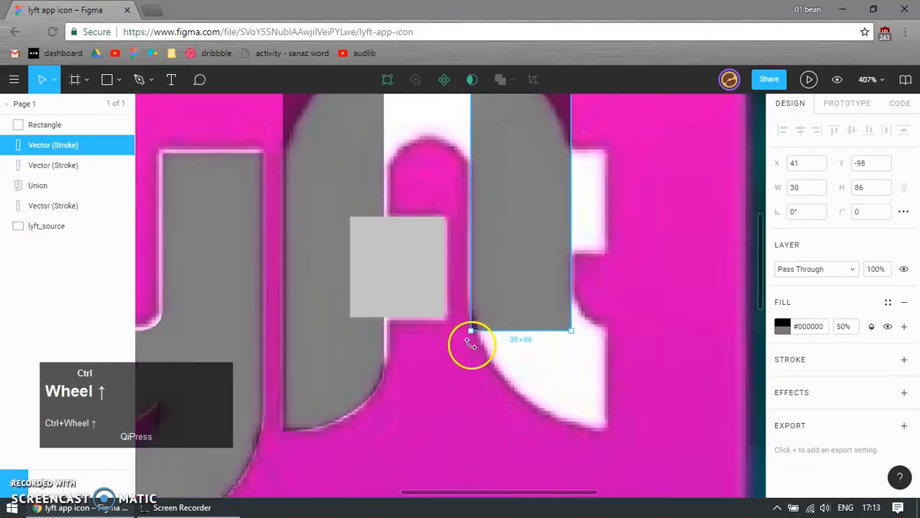
double_click(538, 299)
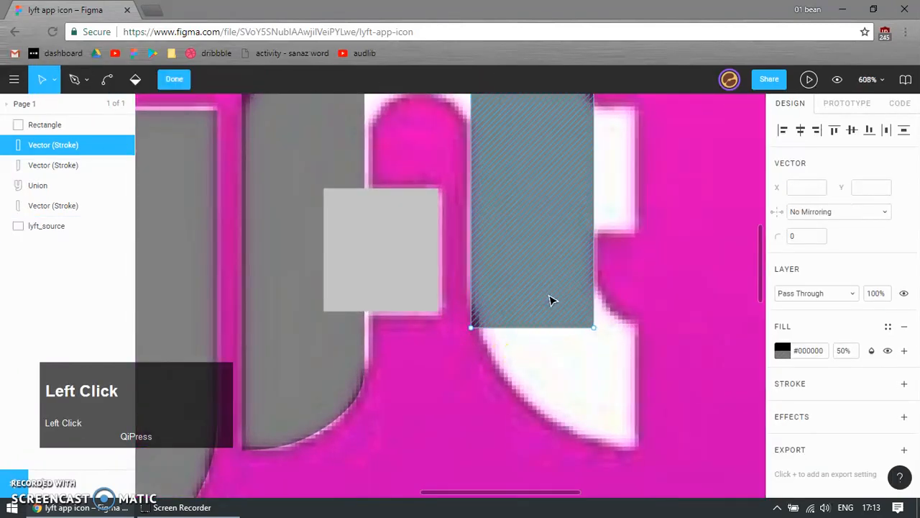
key(p)
key(Escape)
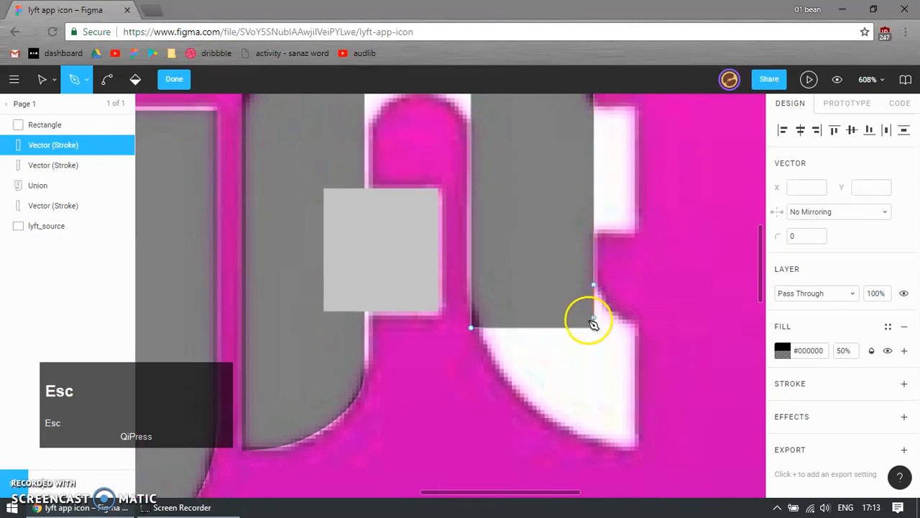
click(472, 286)
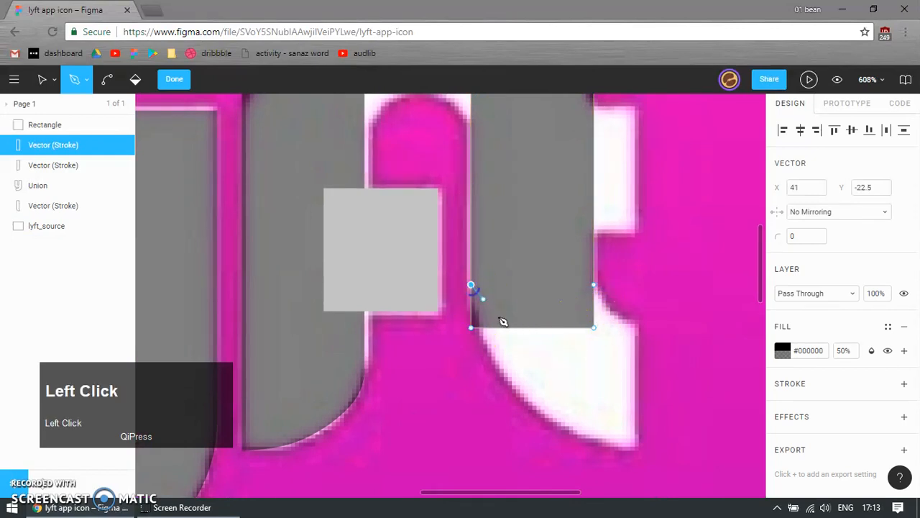
- Move the t's lower-right corner out to the logo's right edge and its lower-left corner to the foot's tip at X 81, Y 17.5
key(v)
drag(594, 328, 636, 331)
drag(471, 329, 635, 448)
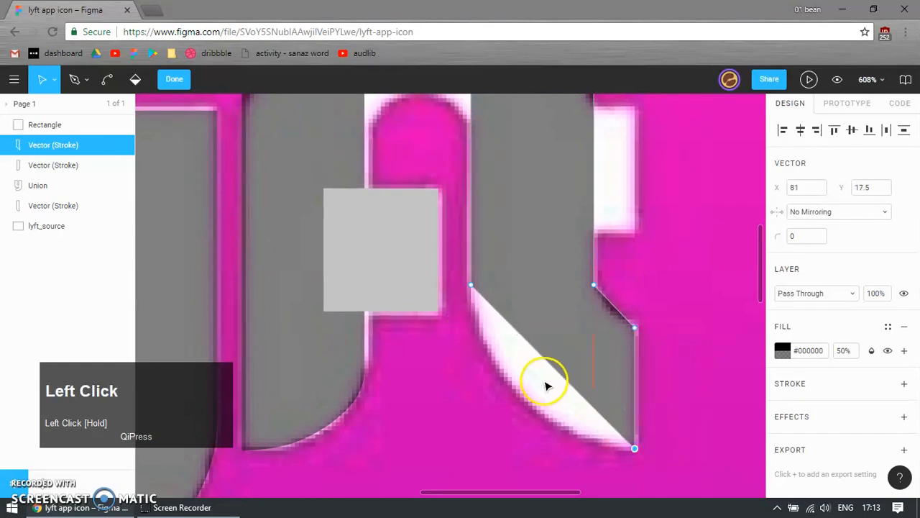
- Bend the t foot's long outer edge and the short slanted edge on its inner side along the logo's curves
ctrl+drag(554, 370, 474, 369)
drag(530, 423, 533, 435)
click(610, 336)
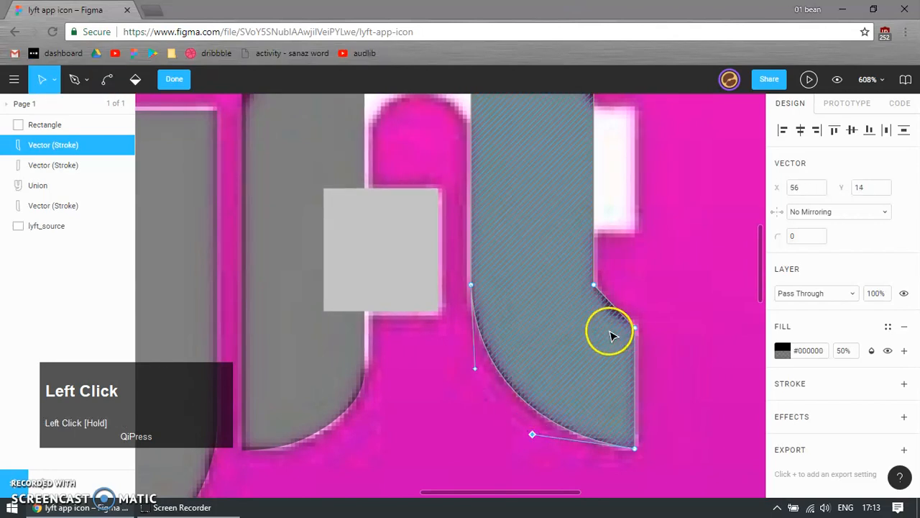
ctrl+drag(611, 312, 595, 296)
ctrl+scroll(610, 314, up, 3)
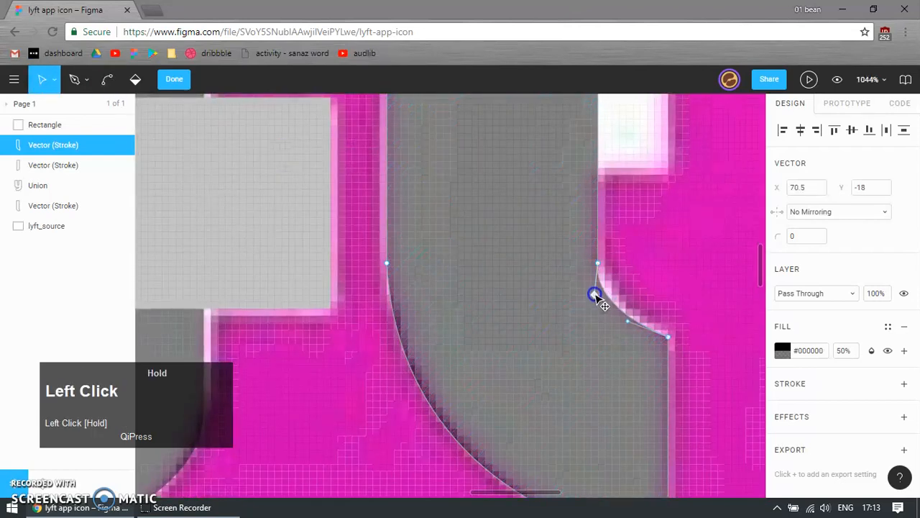
ctrl+scroll(503, 316, down, 5)
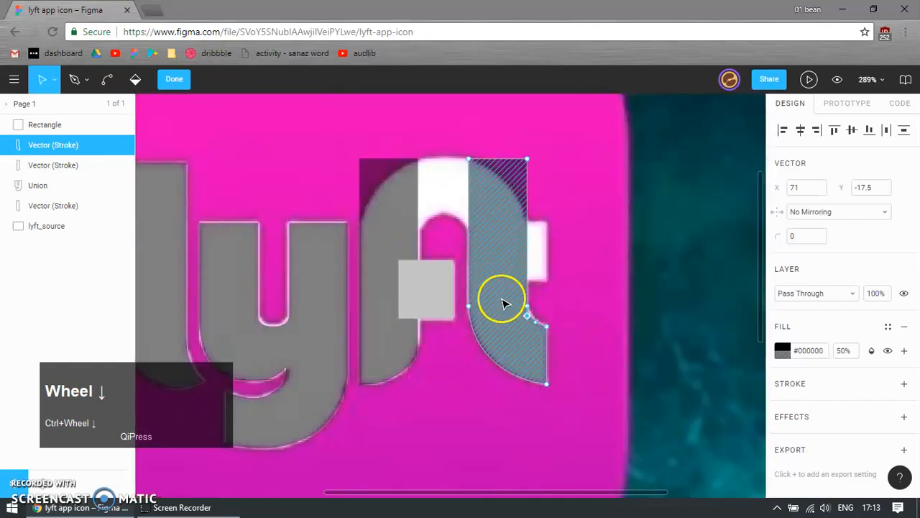
key(Return)
- Draw a 45 × 28 rectangle at X 9, Y -98 bridging the tops of the f and t bars
ctrl+scroll(463, 208, up, 3)
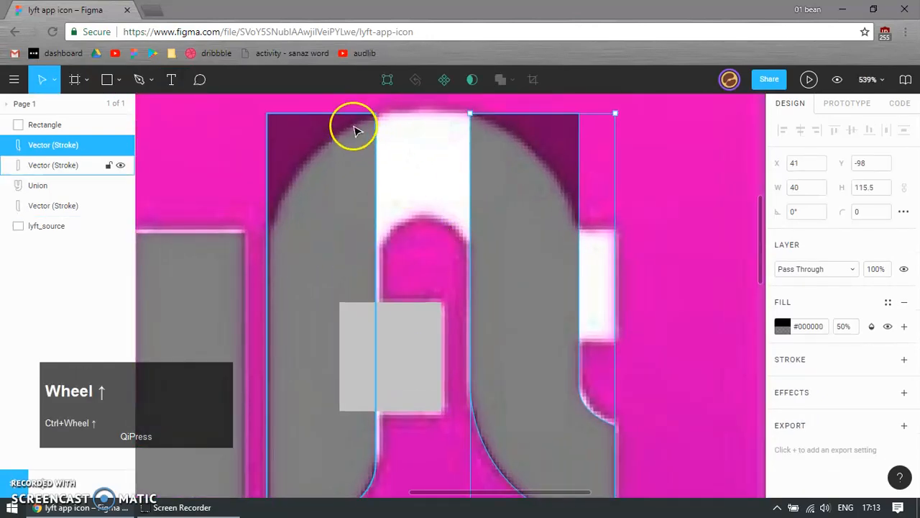
key(r)
mouse_move(353, 114)
mouse_down()
mouse_move(486, 174)
mouse_move(516, 214)
mouse_up()
- Combine the top rectangle with the f and t bars using a Union, and flatten the result into one vector
shift+click(513, 251)
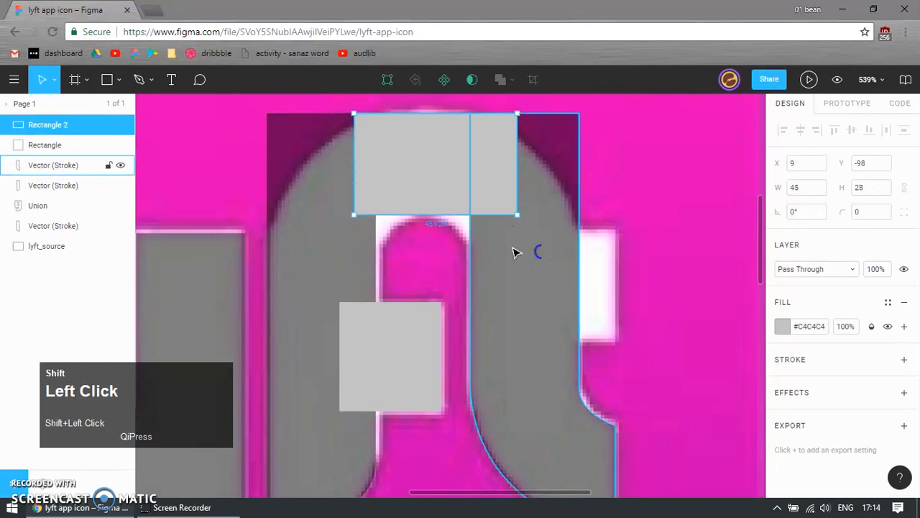
shift+click(325, 227)
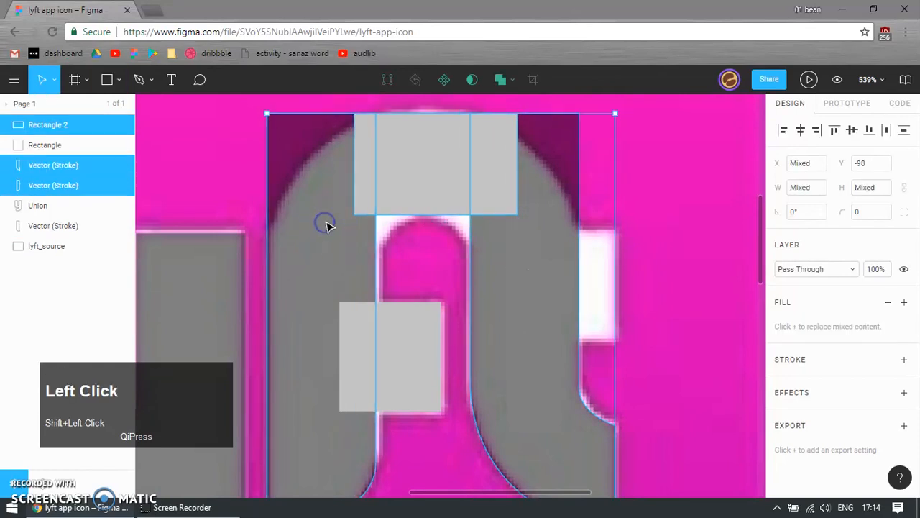
click(501, 80)
right_click(513, 165)
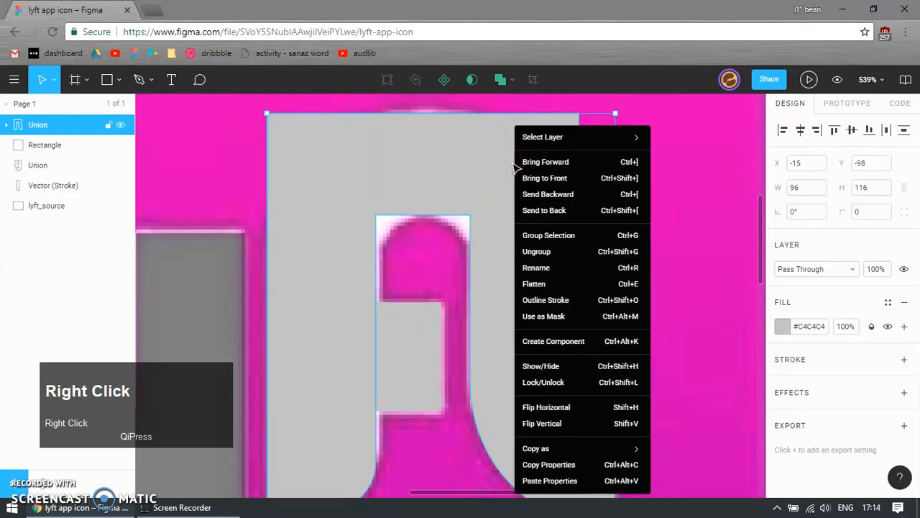
click(464, 160)
key(ctrl+e)
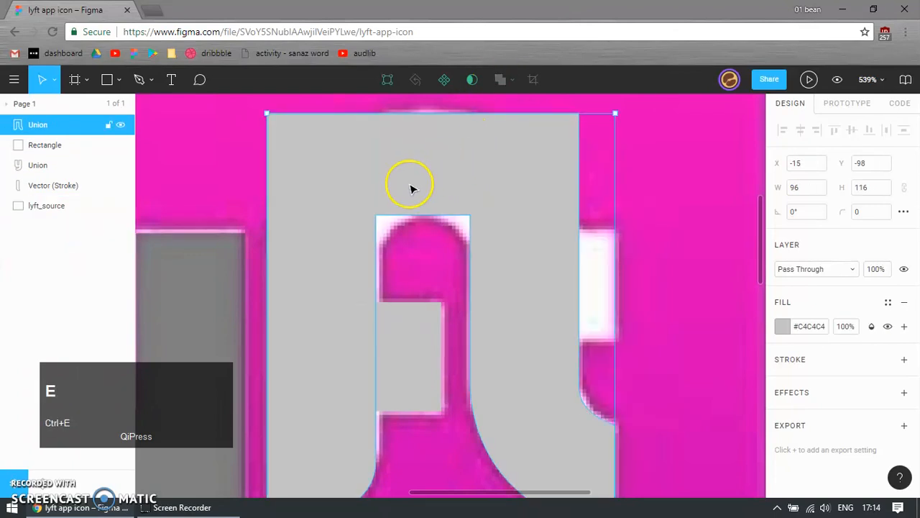
- Copy the y shape's properties and paste them onto the combined ft shape, giving it the #000000 fill at 50%
ctrl+scroll(232, 207, down, 1)
ctrl+scroll(232, 207, down, 1)
click(214, 253)
key(ctrl+alt+c)
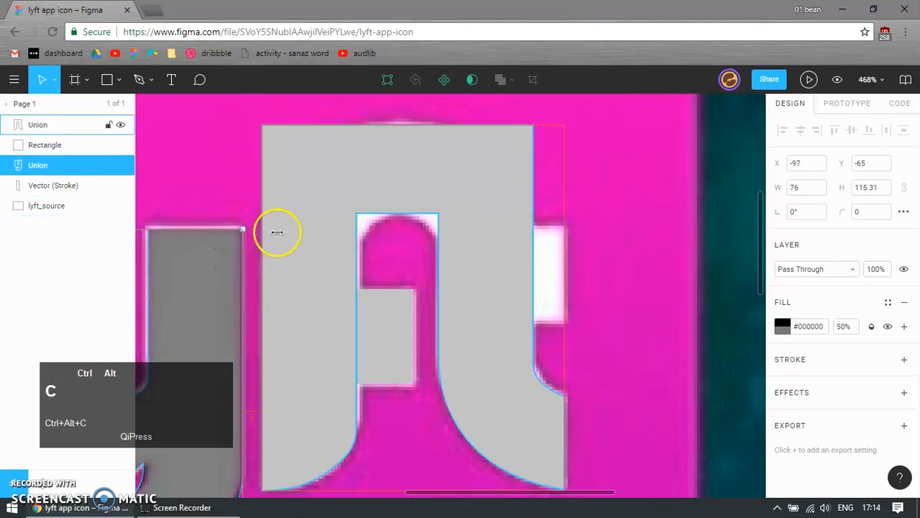
click(340, 182)
key(ctrl+alt+v)
- Add points at the middle of the ft shape's inner top edge and on both inner sides where the logo's arch begins
ctrl+scroll(415, 253, up, 3)
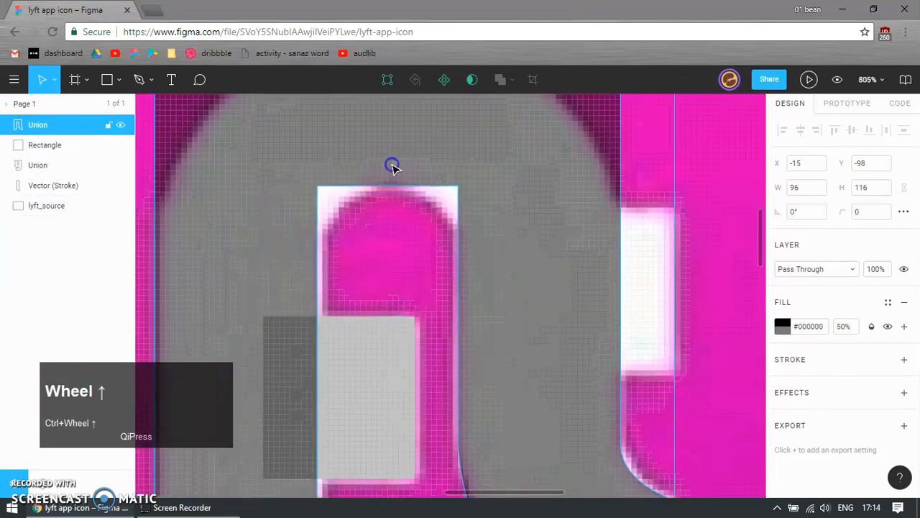
double_click(391, 190)
key(p)
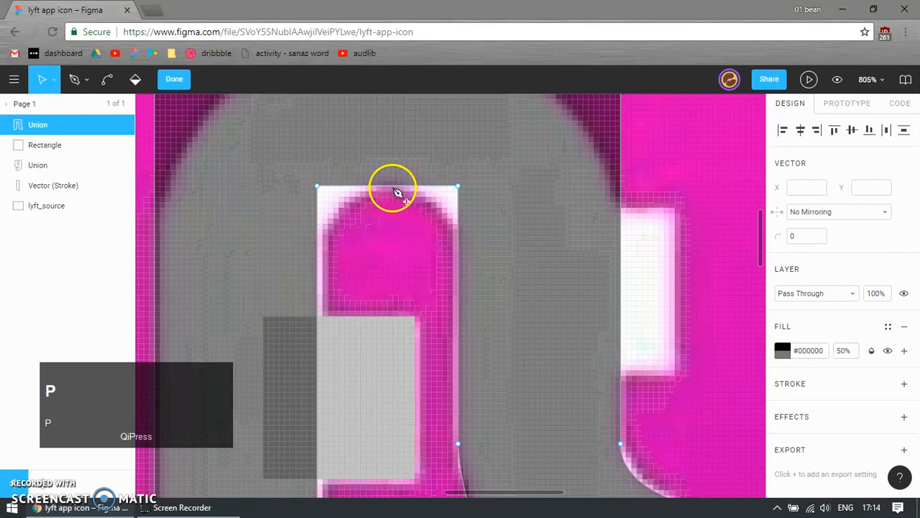
click(389, 187)
key(Escape)
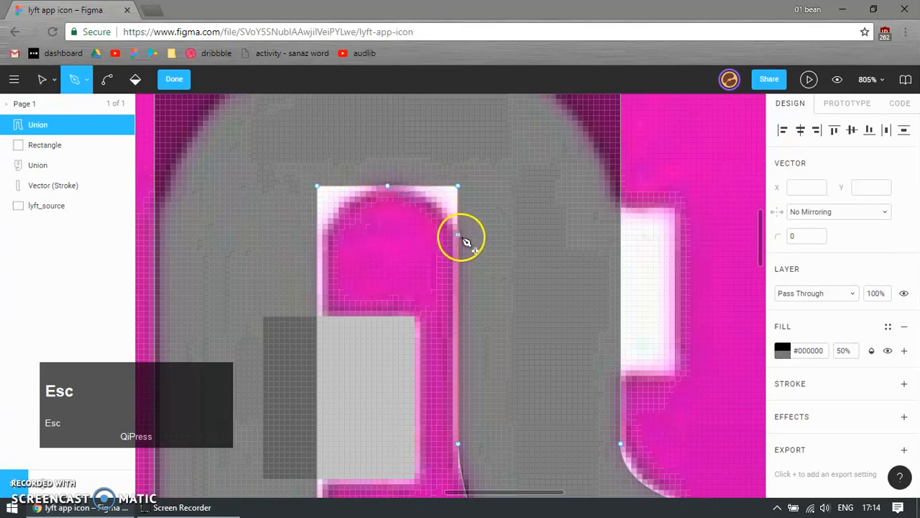
click(460, 241)
key(Escape)
click(318, 241)
key(Escape)
ctrl+scroll(467, 200, up, 1)
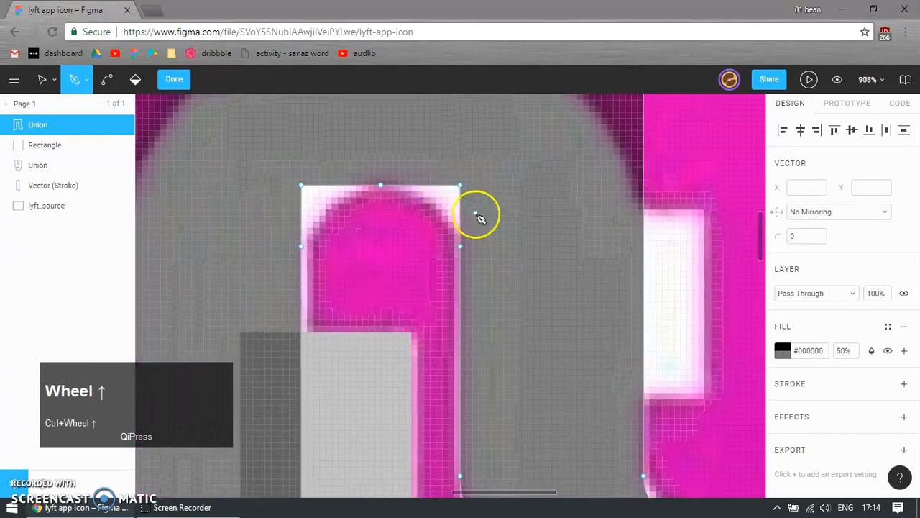
- Move the two top corner points of the ft shape's inner opening inward to X 37, Y -66.5 and X 19.5, Y -66.5
key(v)
drag(460, 186, 436, 210)
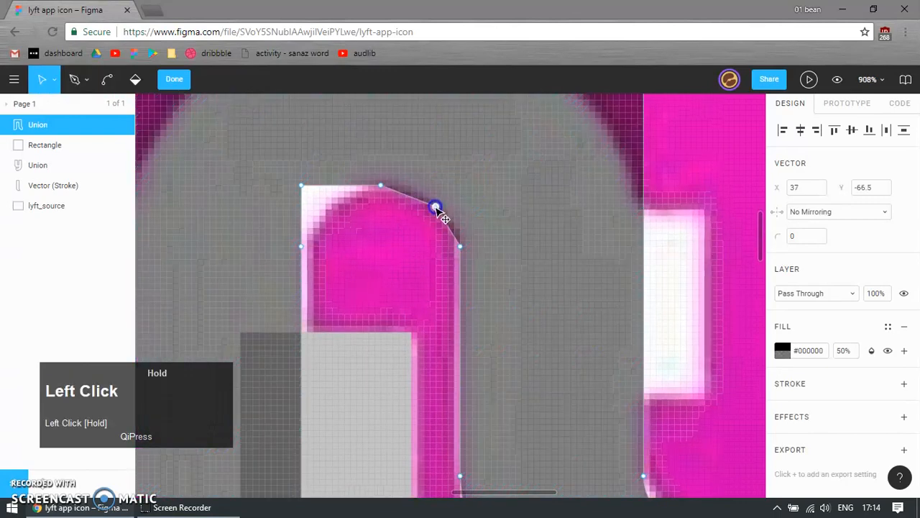
drag(302, 185, 329, 206)
key(ctrl)
ctrl+scroll(360, 209, up, 3)
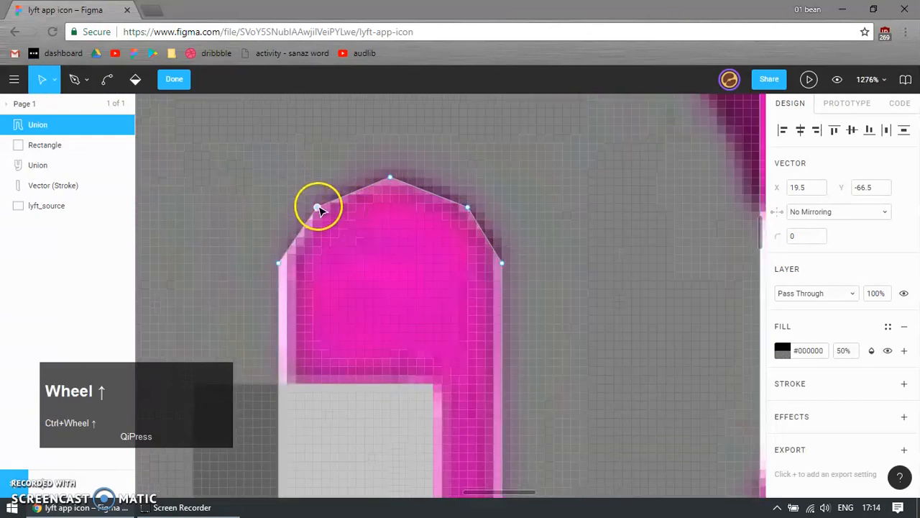
- Try to bend the inner opening's upper-left segment towards the logo's arch
ctrl+drag(350, 193, 349, 187)
key(ctrl+z)
drag(289, 196, 466, 220)
key(ctrl+z)
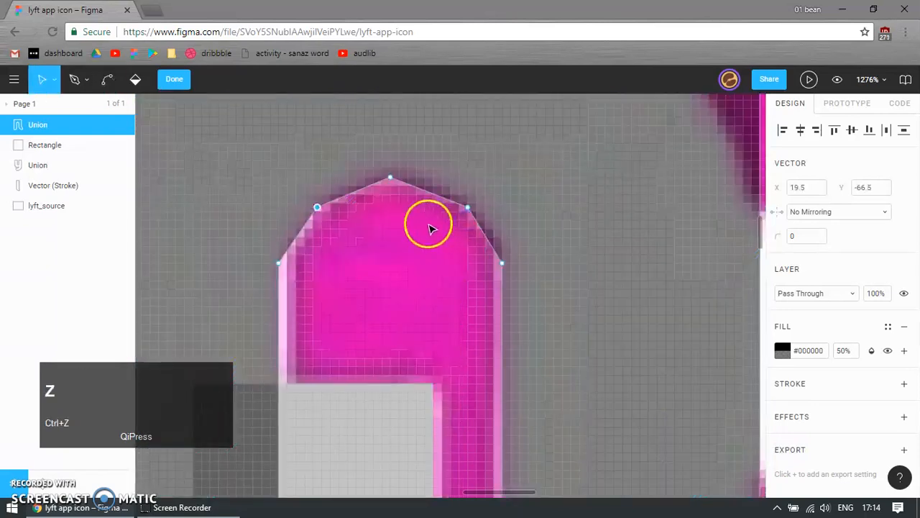
- Delete the points along the top of the ft shape's inner opening, keeping only the two side points where the arch begins
click(318, 207)
key(Delete)
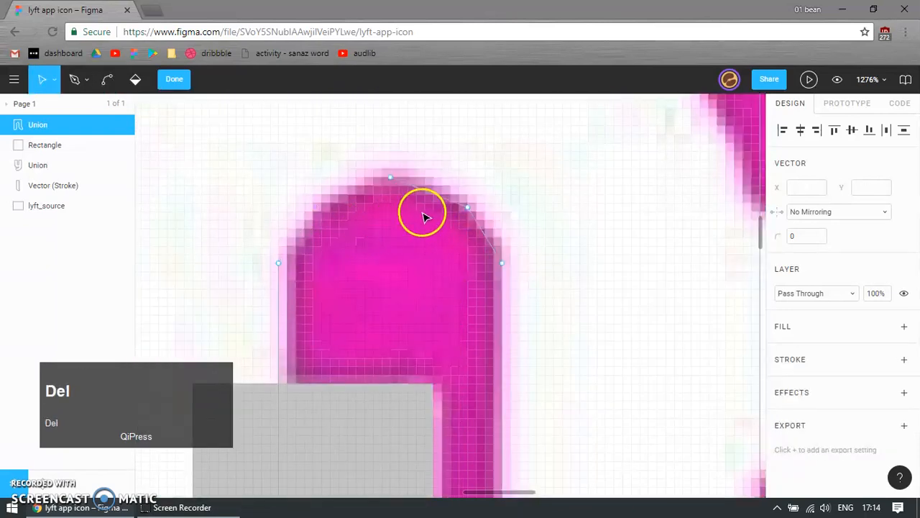
click(467, 208)
key(Delete)
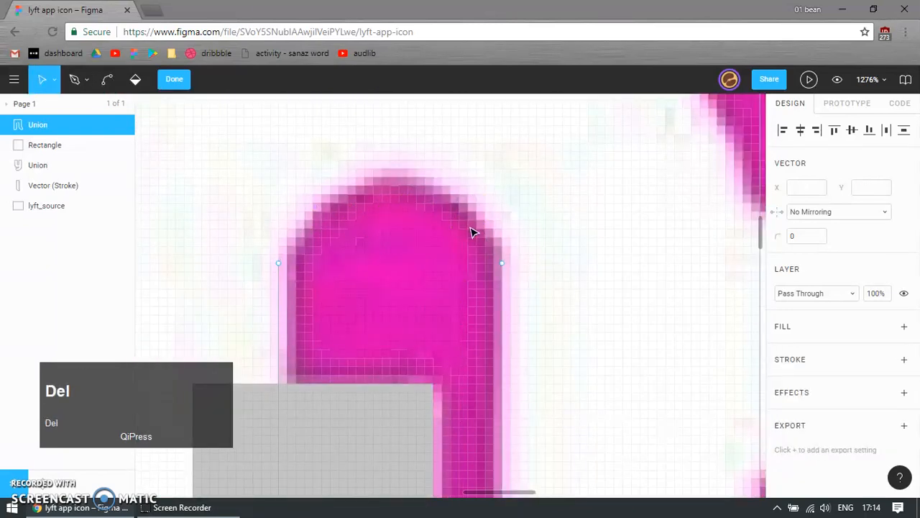
- Reconnect the inner opening's two side points with a straight segment at Y -60, and finish editing the vector
key(p)
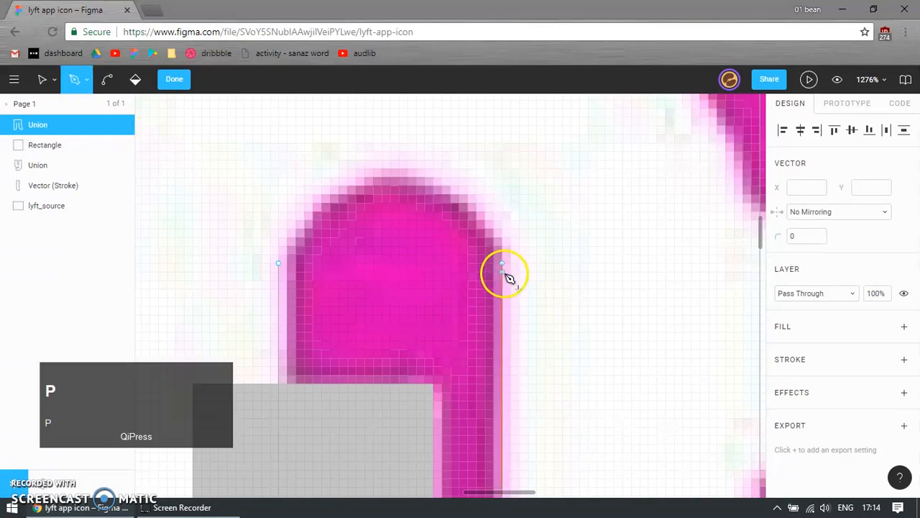
click(502, 263)
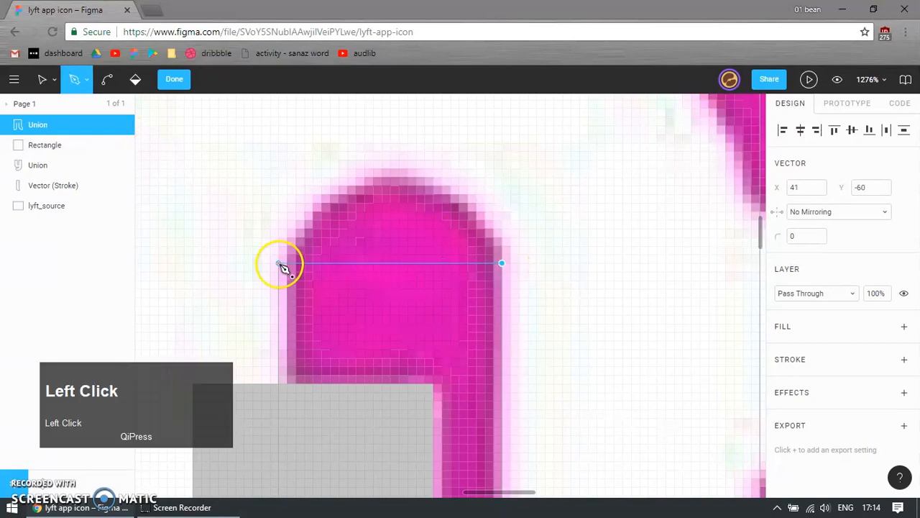
key(Return)
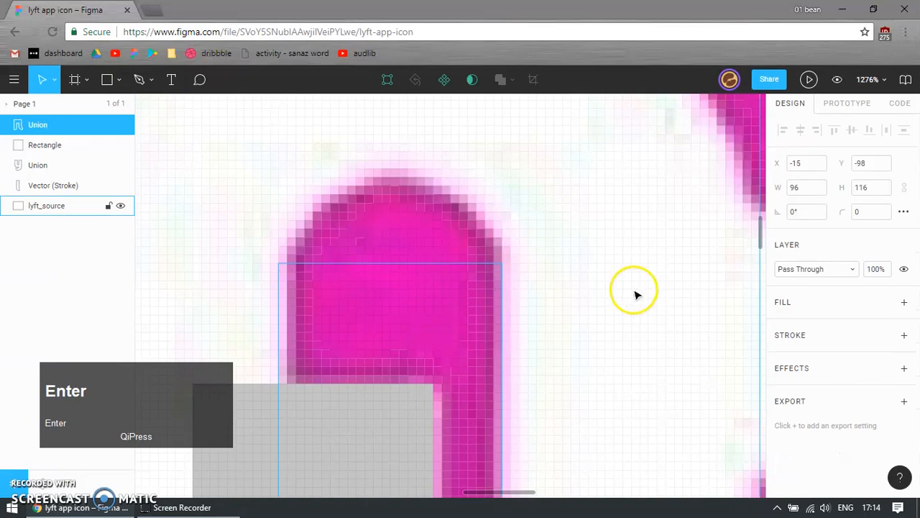
- Copy the small grey rectangle's properties and paste them onto the ft shape, giving it the #C4C4C4 fill
click(333, 417)
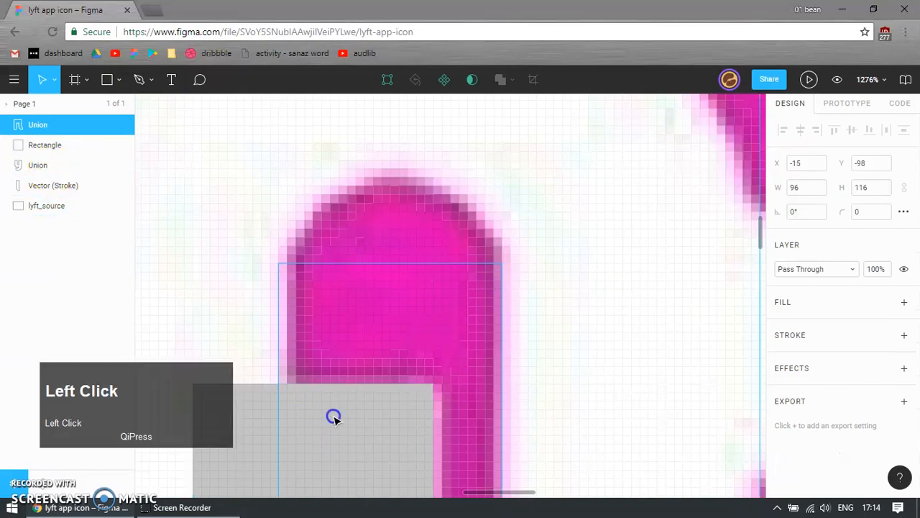
click(580, 250)
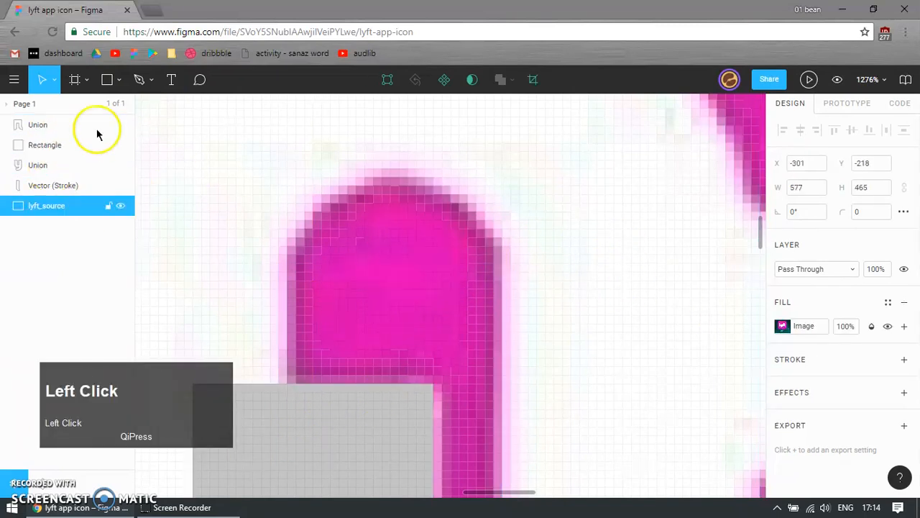
click(44, 125)
key(ctrl+alt+v)
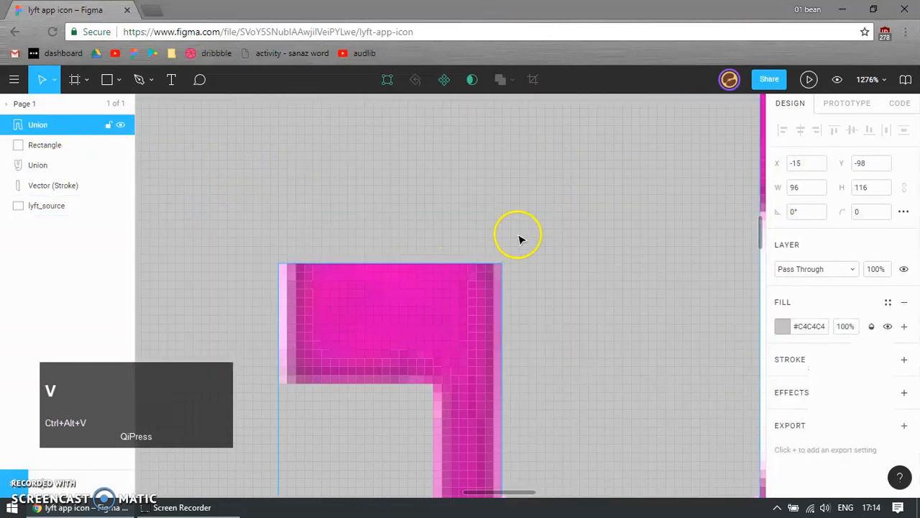
- Set the ft shape's fill opacity to 50% and its colour to blue #3A3390
click(837, 331)
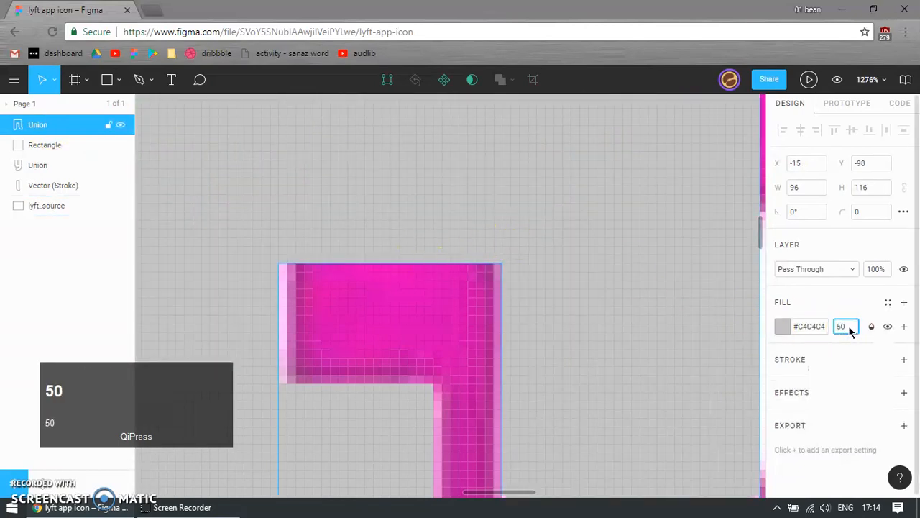
key(Return)
click(784, 327)
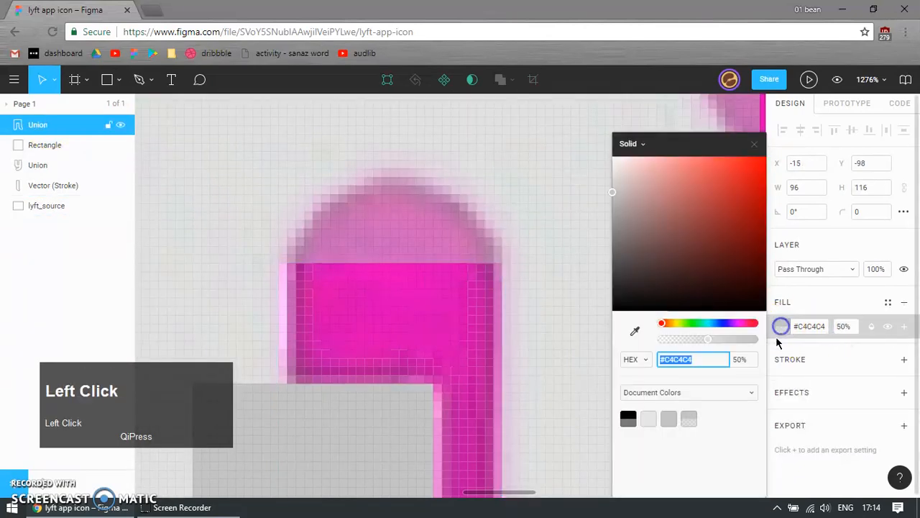
click(726, 324)
click(712, 224)
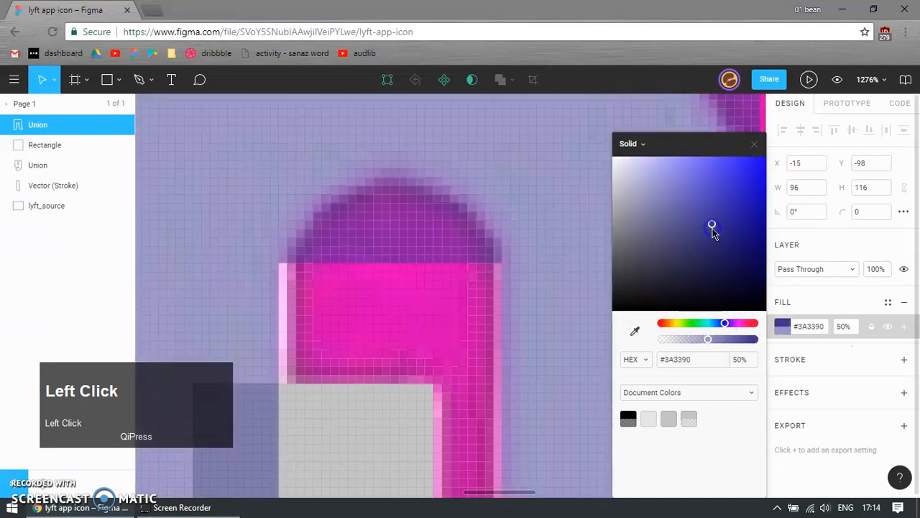
- Add a point at the middle of the inner opening's straight top edge and raise it to X 28.5, Y -70
double_click(387, 228)
click(394, 265)
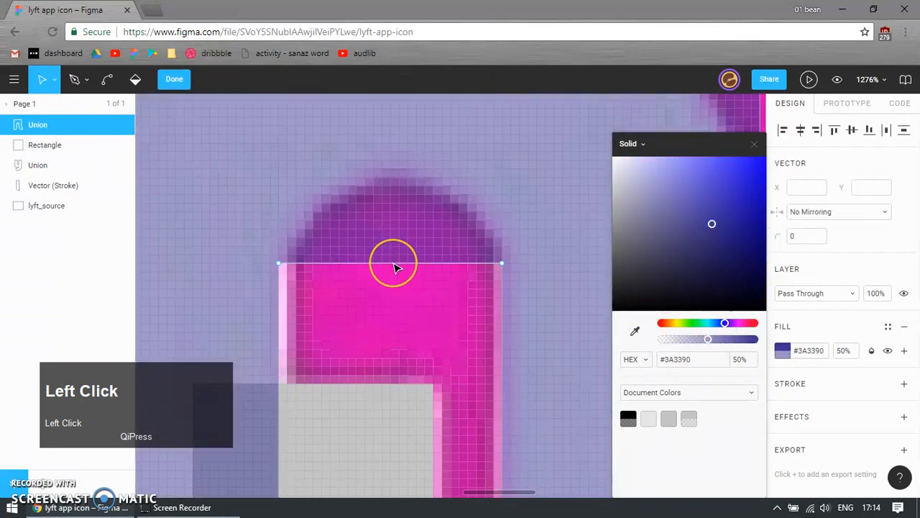
key(p)
click(392, 264)
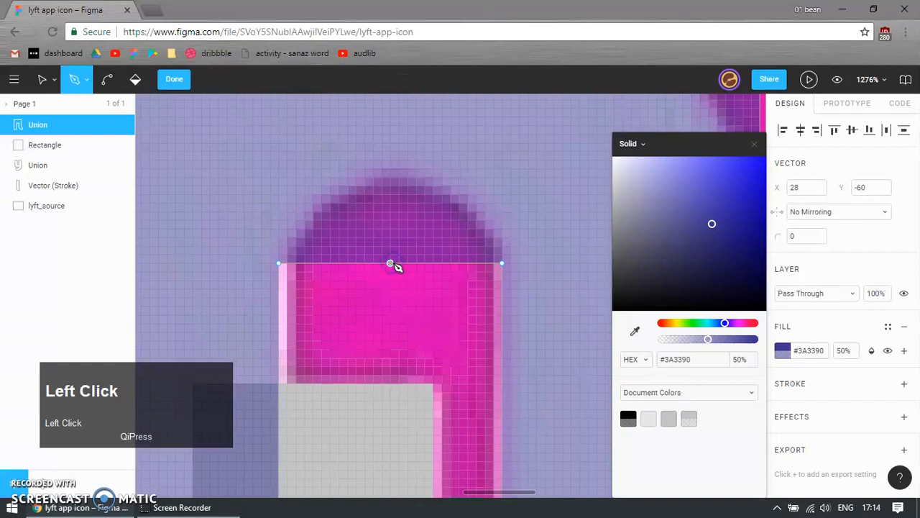
click(429, 296)
key(v)
click(397, 272)
drag(392, 266, 395, 177)
- Bend both segments beside the inner peak outward and level the peak's handles, with the left handle at X 21, Y -70
key(ctrl)
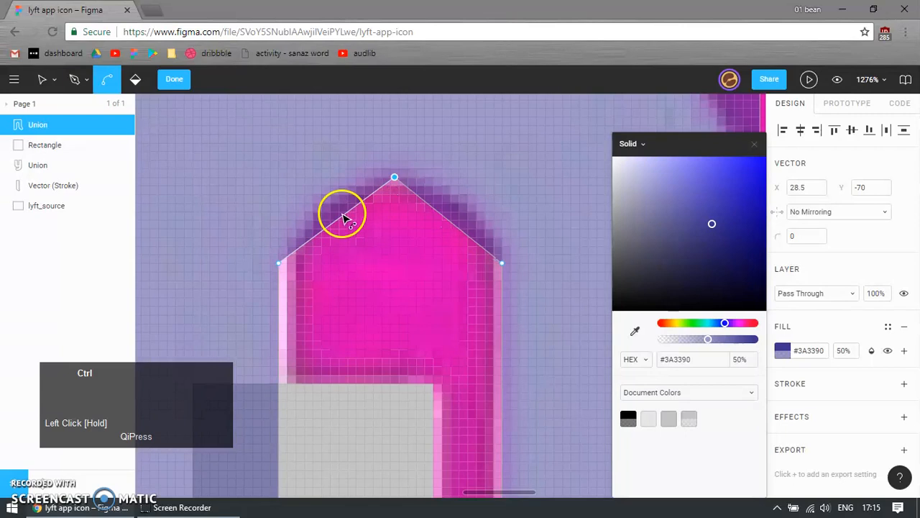
drag(343, 218, 328, 201)
key(ctrl)
drag(460, 228, 480, 219)
drag(326, 188, 330, 177)
click(454, 190)
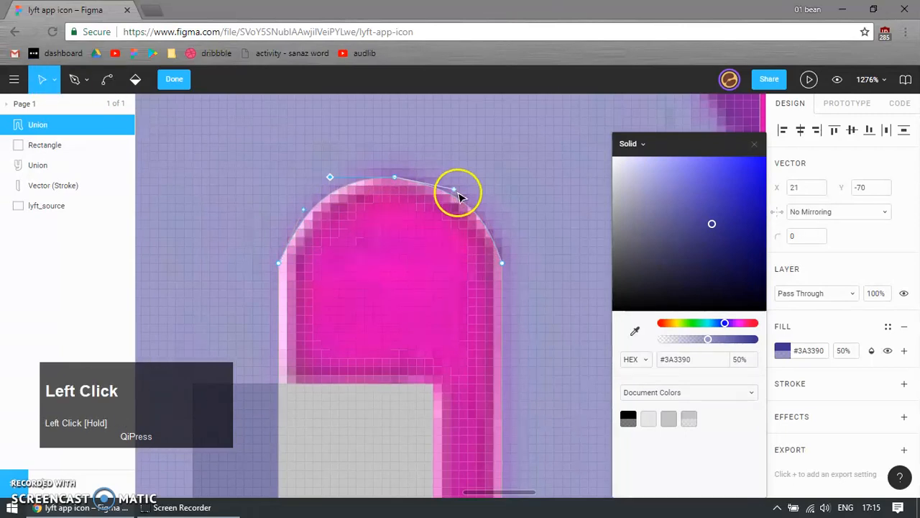
- Straighten the inner arch's side-point handles upward, with the left one at X 15, Y -67, and close the colour picker
drag(484, 204, 501, 208)
click(279, 263)
drag(300, 209, 288, 207)
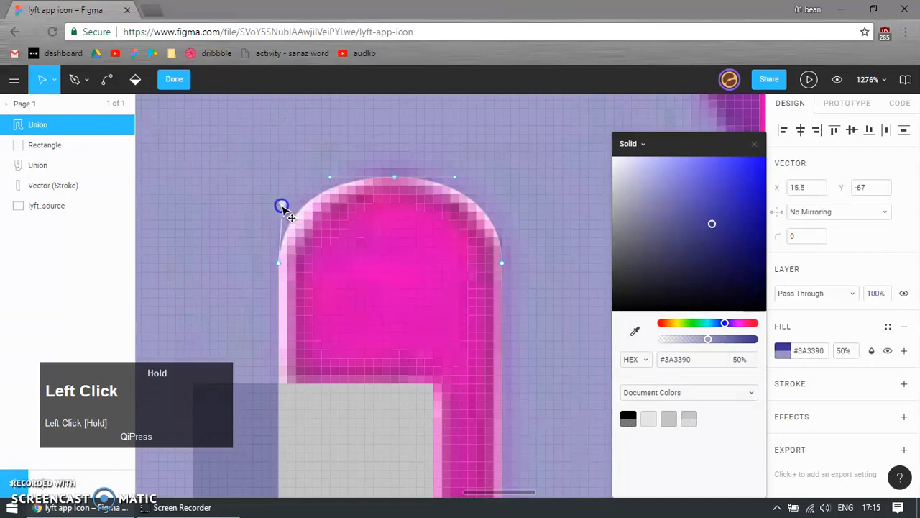
scroll(503, 287, down, 10)
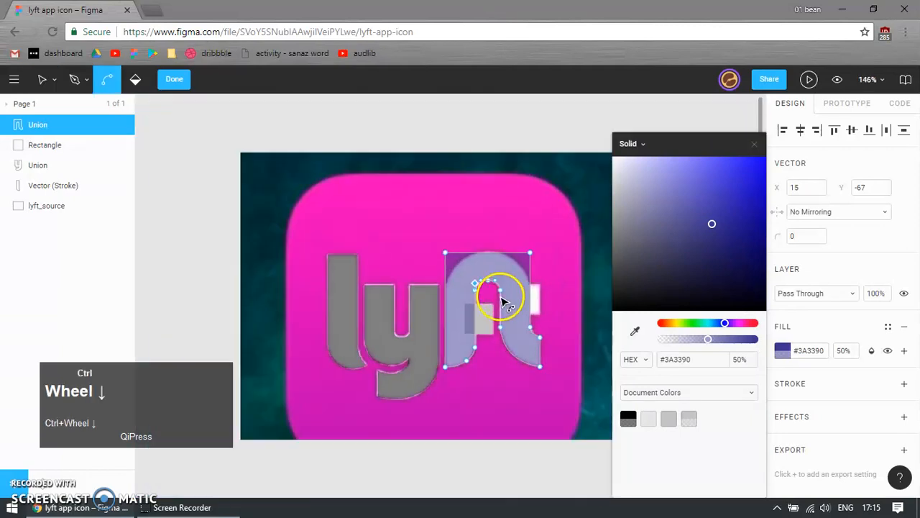
click(754, 144)
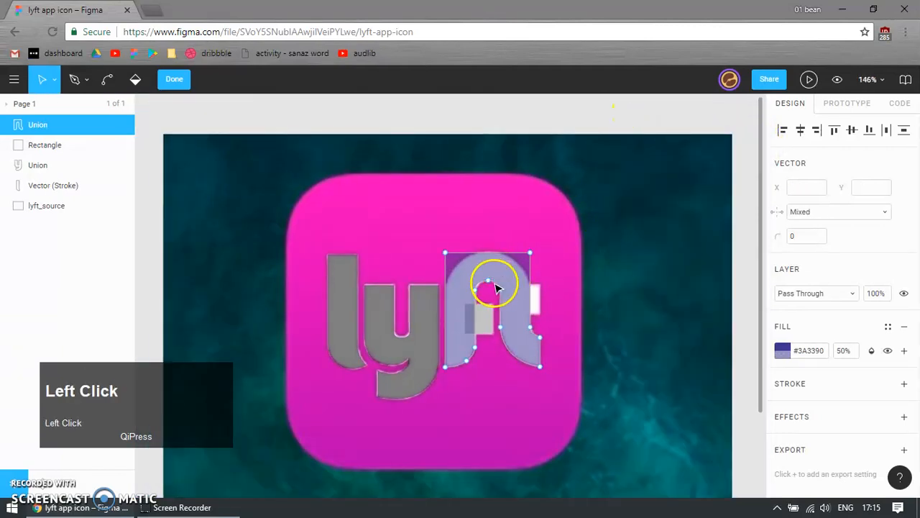
- Add a point at the middle of the ft shape's outer top edge, above the peak of the logo's arch
scroll(495, 288, up, 5)
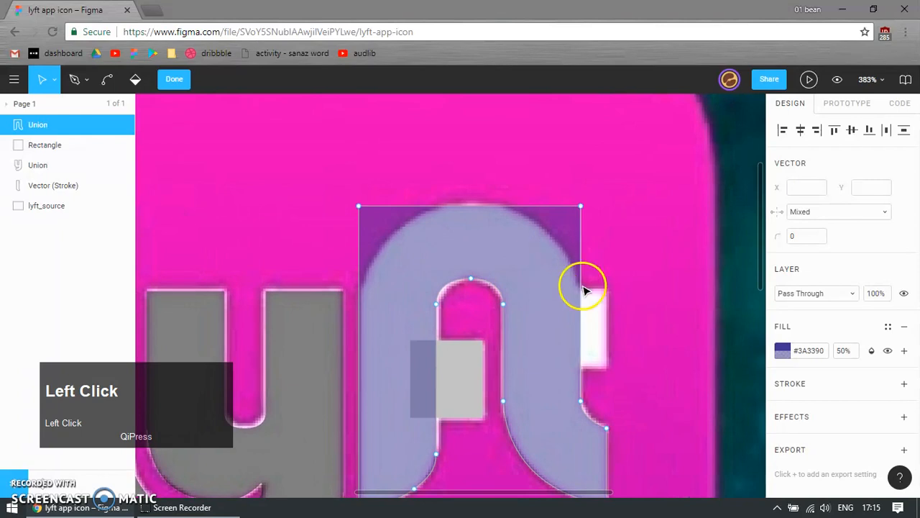
scroll(530, 237, up, 2)
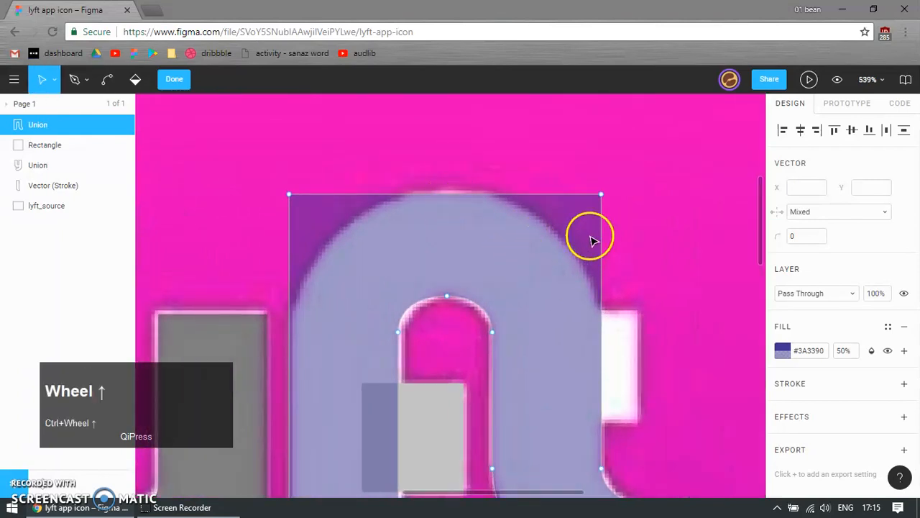
key(p)
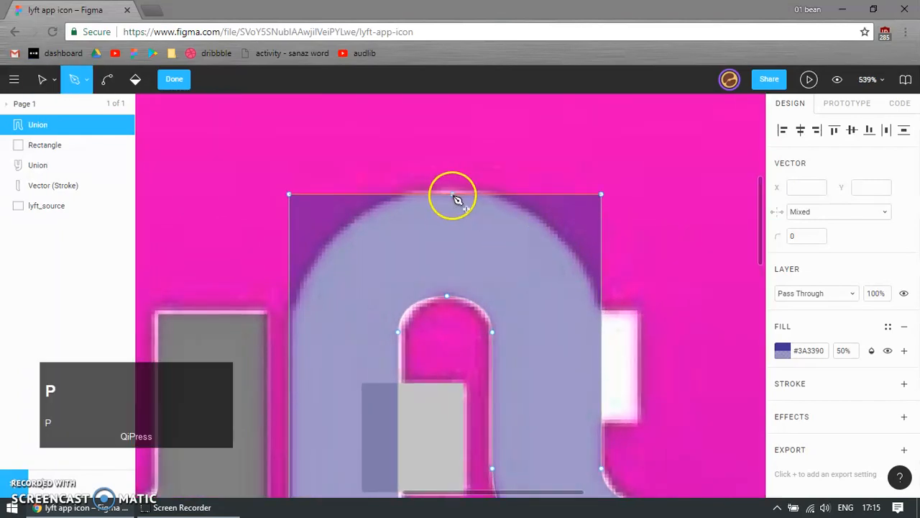
click(452, 194)
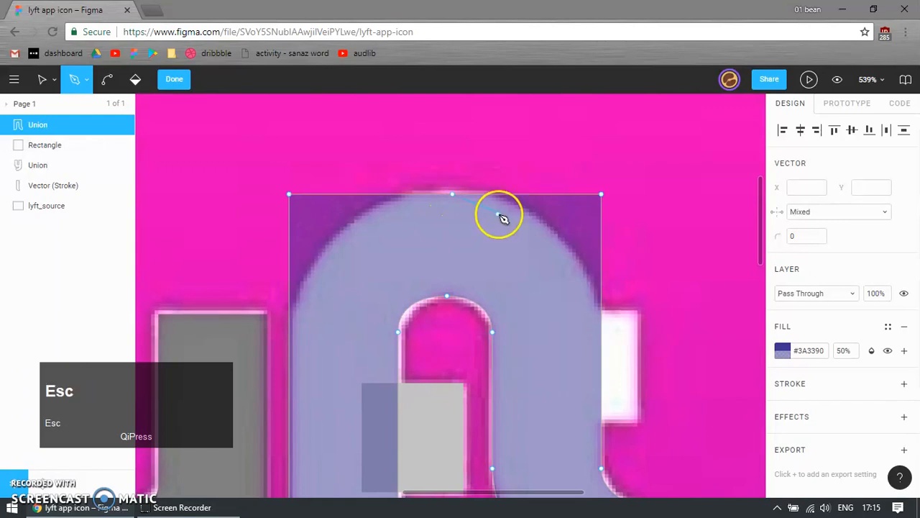
- Lower both outer top corner points of the ft shape together to Y -63, where the logo's outer arch begins
key(v)
click(601, 195)
shift+click(290, 195)
key(Down)
key(Down)
key(Down)
key(Down)
key(Down)
key(Down)
key(Down)
key(Down)
key(Down)
key(Down)
key(Down)
key(Down)
key(Down)
key(Down)
key(Down)
key(Down)
key(Down)
key(Down)
key(Down)
key(Down)
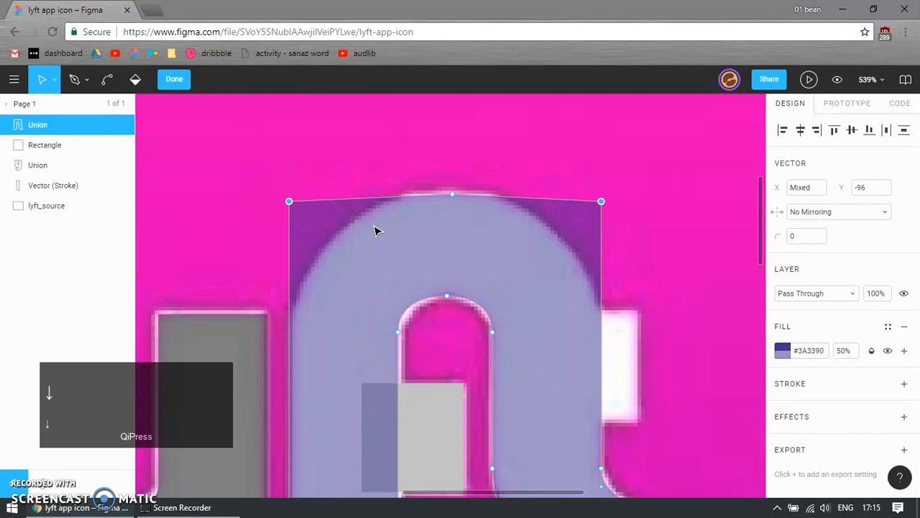
key(Down)
key(Down)
key(Down)
key(Down)
key(Down)
key(Down)
key(Down)
key(Down)
key(Down)
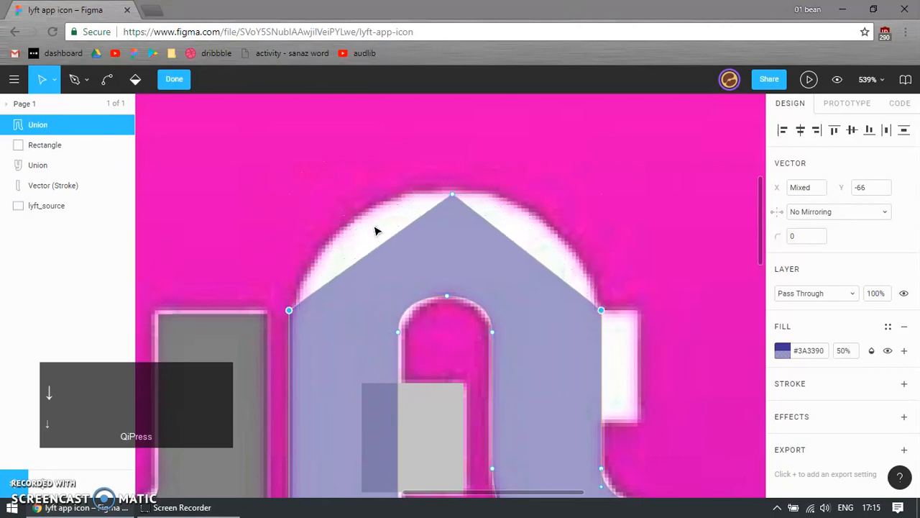
click(513, 246)
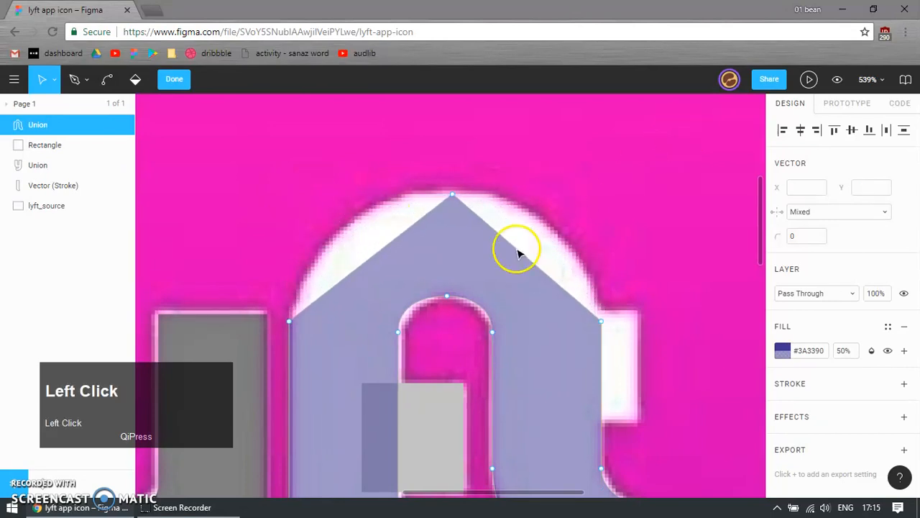
- Bend both outer top segments along the logo's arch, with the peak's left handle at X 0, Y -98 and the right side handle at X 71, Y -79
click(436, 250)
double_click(425, 246)
drag(384, 248, 345, 200)
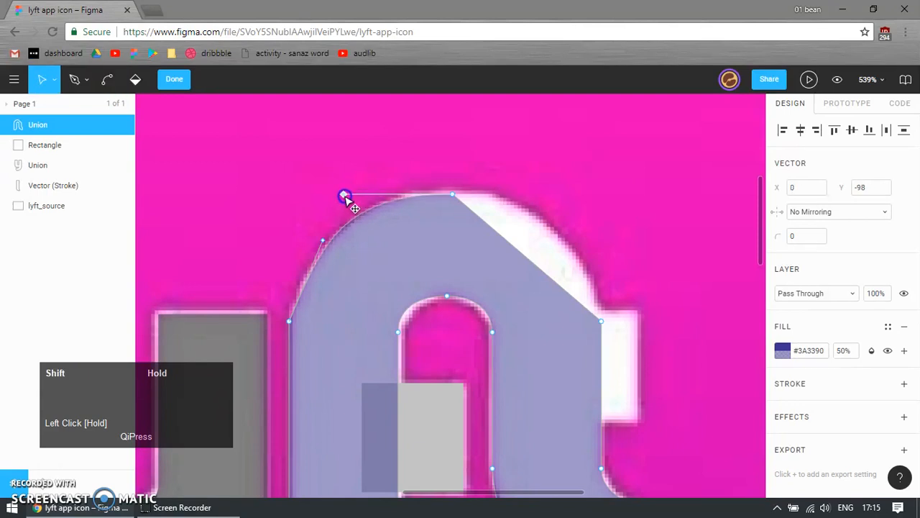
drag(321, 238, 303, 250)
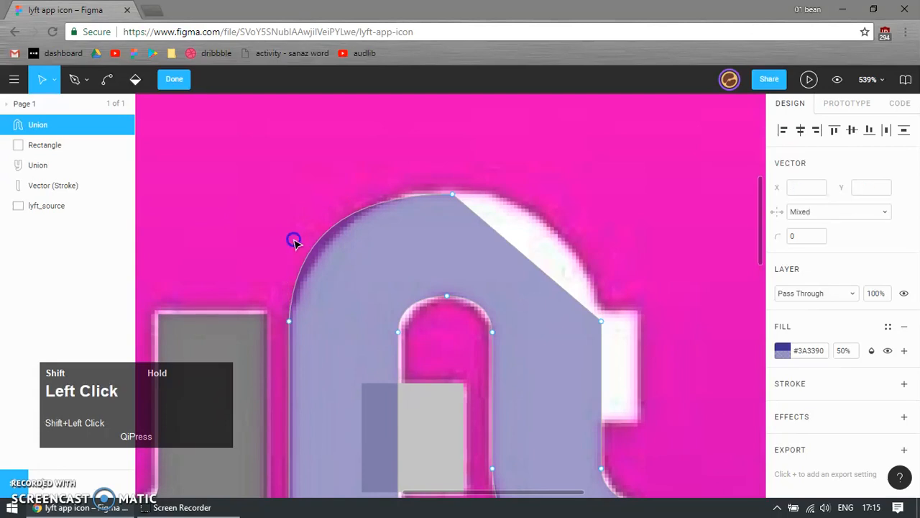
drag(532, 266, 546, 195)
drag(573, 247, 607, 269)
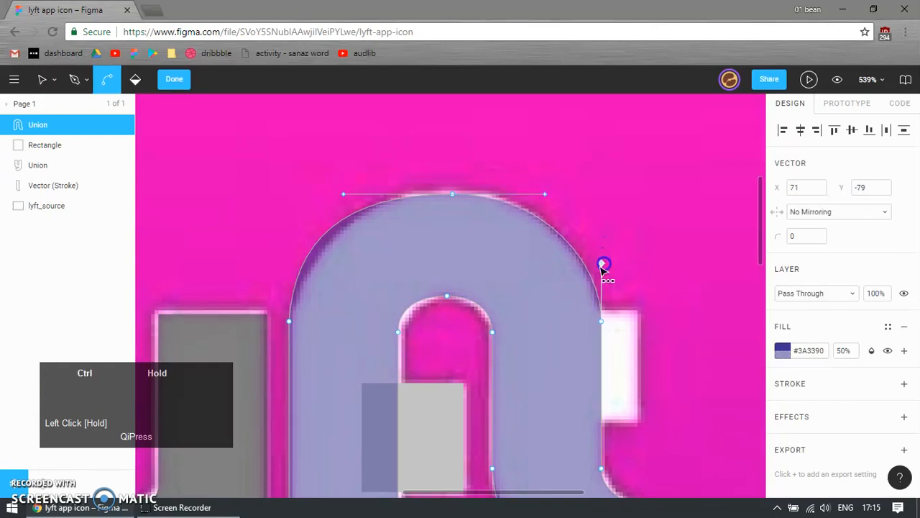
- Lower the outer arch's left side point to Y -56 and align its handle vertically at X -15
click(290, 322)
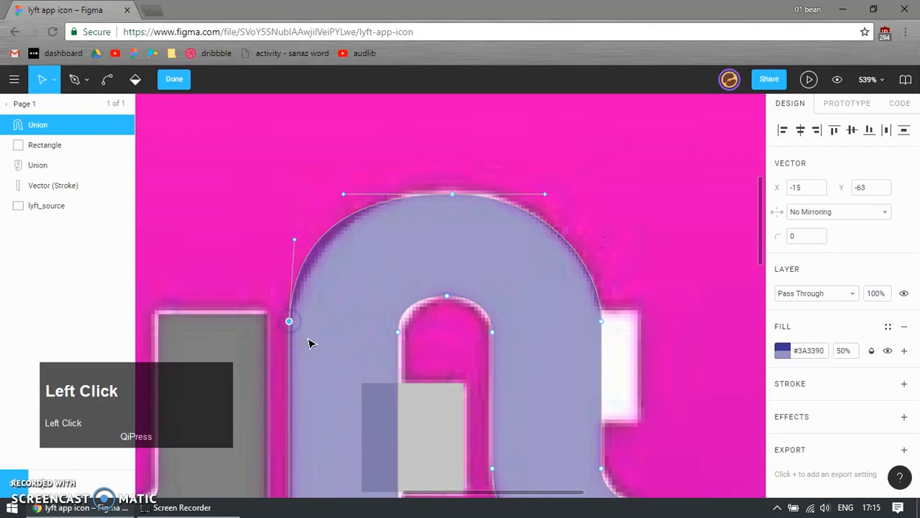
key(Down)
key(Down)
key(Down)
key(Down)
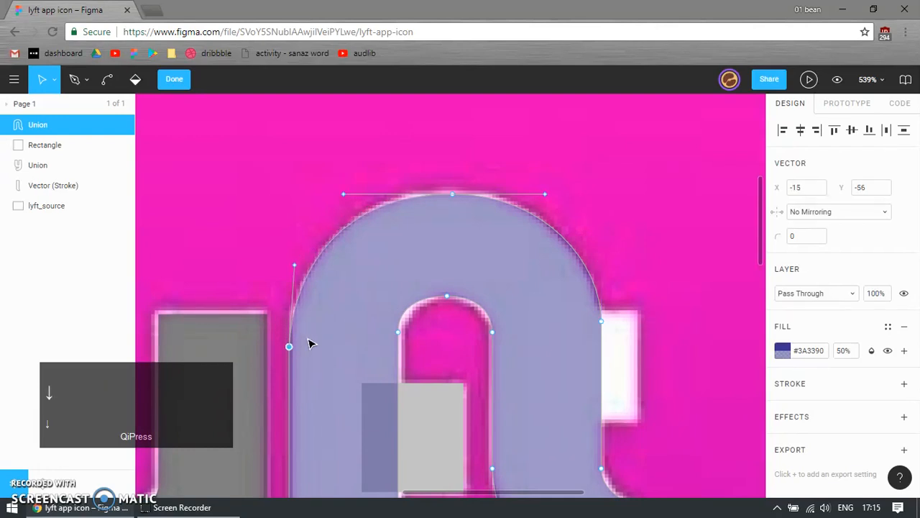
drag(295, 269, 285, 281)
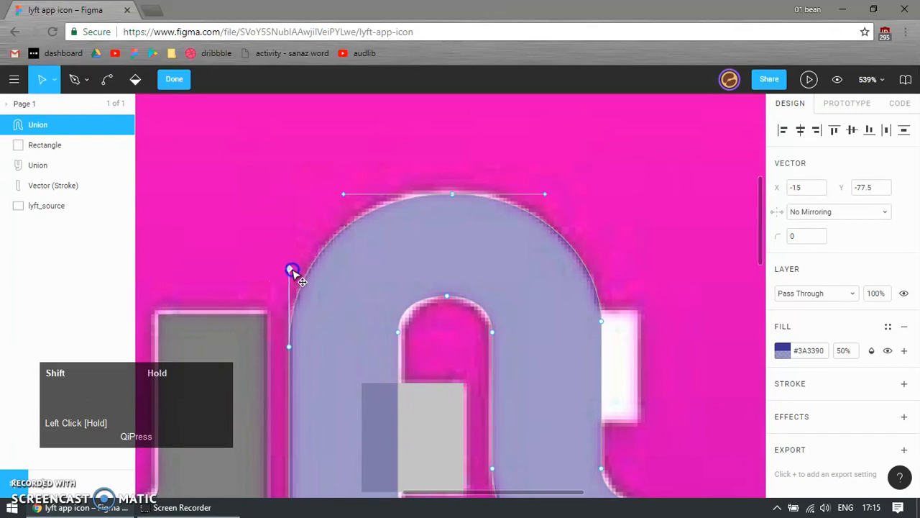
- Select the outer arch's right side point to check its handle and finish editing the ft shape's outline
click(601, 320)
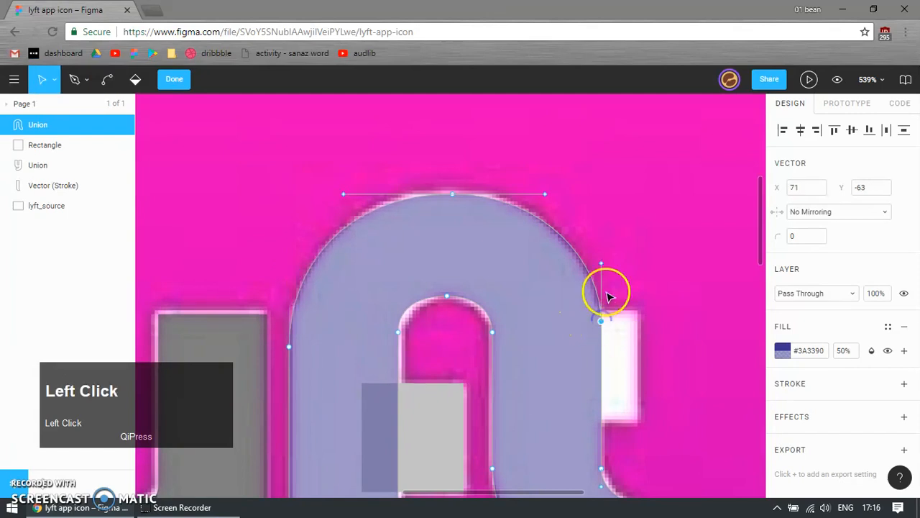
ctrl+scroll(536, 360, down, 1)
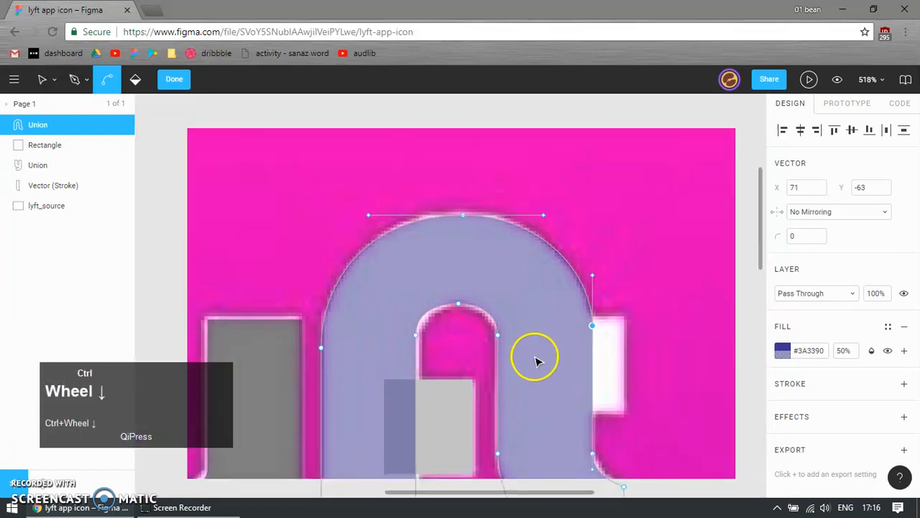
ctrl+scroll(623, 353, down, 3)
click(653, 345)
ctrl+scroll(561, 400, up, 3)
key(Return)
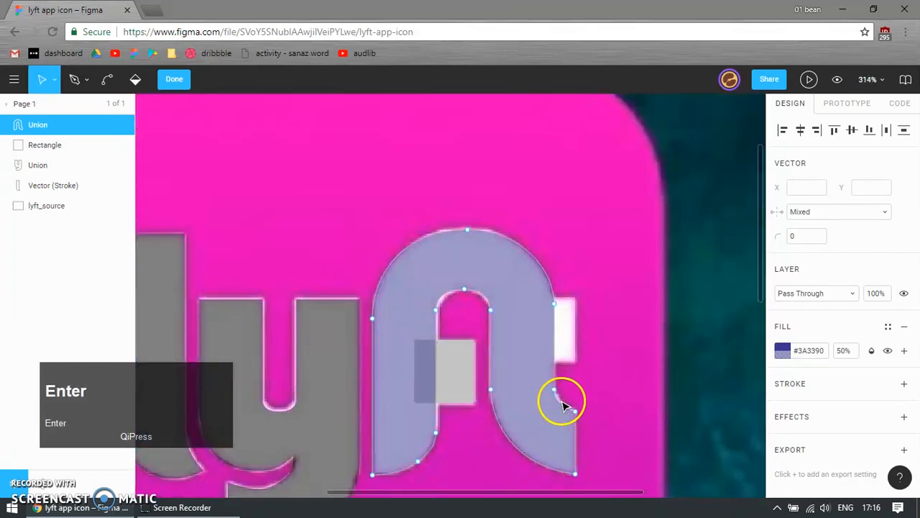
- Duplicate the f's crossbar rectangle and place the copy over the t's crossbar at X 53, Y -66
ctrl+scroll(561, 396, up, 3)
click(409, 380)
key(ctrl+d)
drag(390, 397, 563, 294)
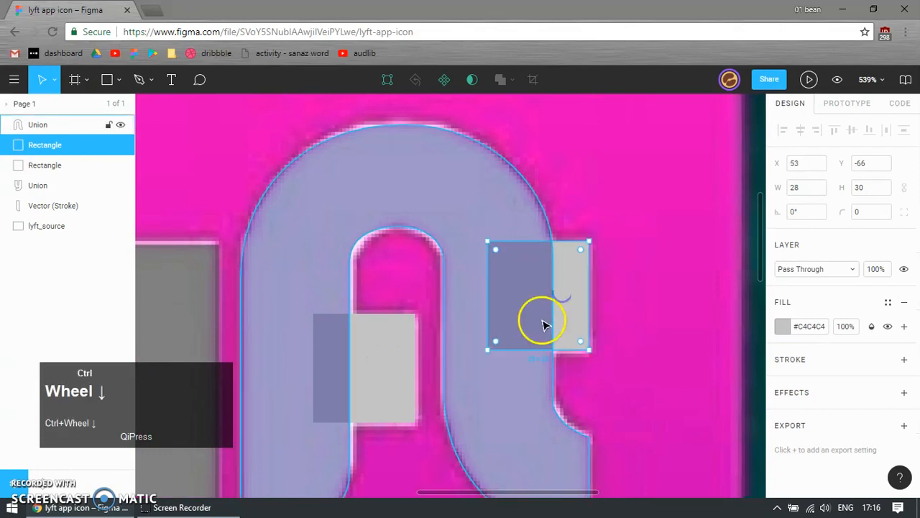
- Select all the traced letter shapes and both crossbar rectangles, excluding the source image, and combine them with Union
ctrl+scroll(543, 325, down, 5)
drag(330, 205, 604, 414)
shift+click(598, 407)
click(501, 80)
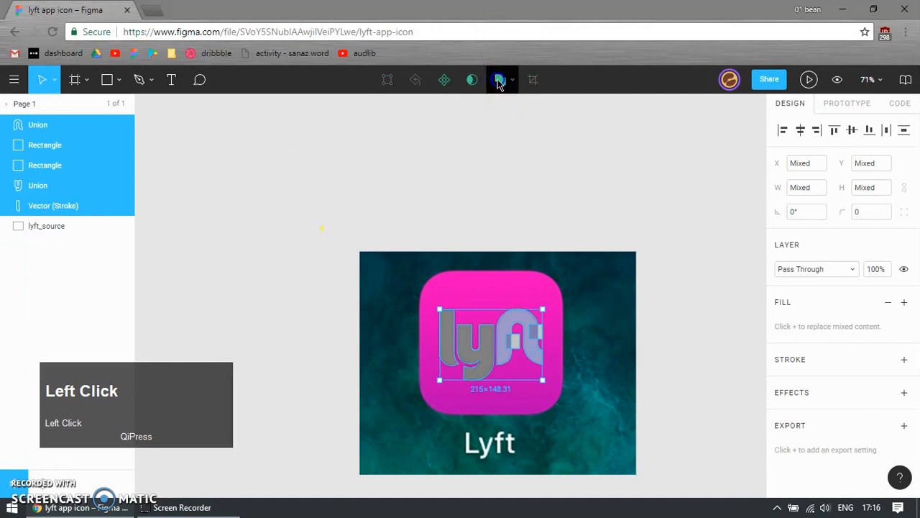
click(549, 169)
- Draw a rectangle 308 wide over the icon's pink background and set its height to 308
ctrl+scroll(486, 405, up, 4)
key(r)
drag(399, 225, 597, 417)
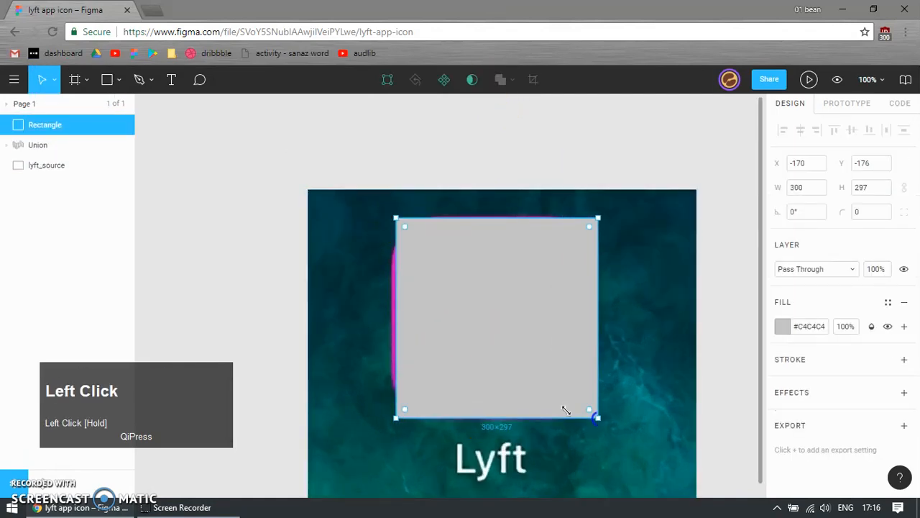
drag(395, 317, 390, 318)
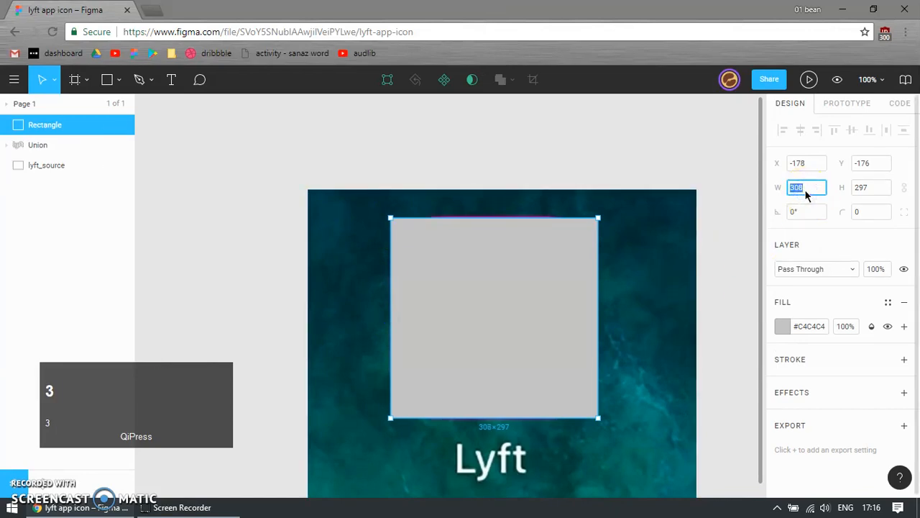
key(Tab)
text(300)
key(BackSpace)
text(8)
key(Return)
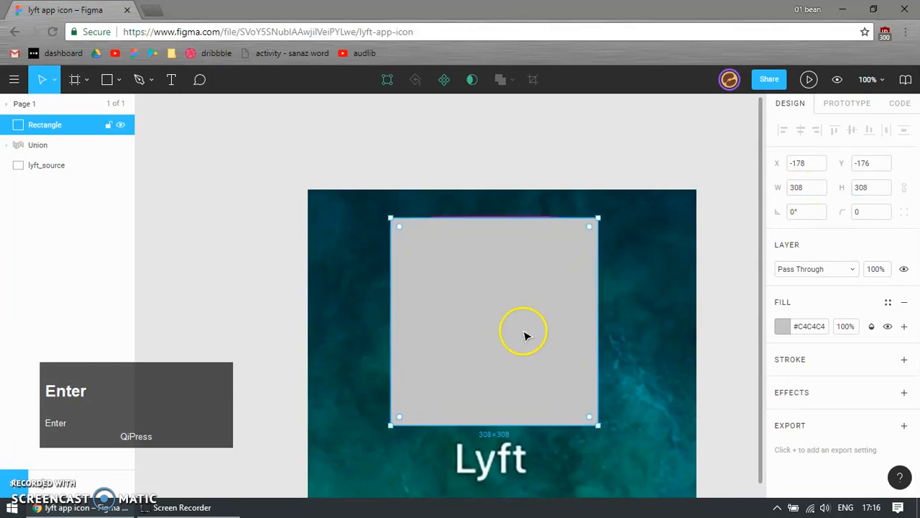
- Move the rectangle below the lettering in the layer order and round its corners to a radius of 68
click(532, 311)
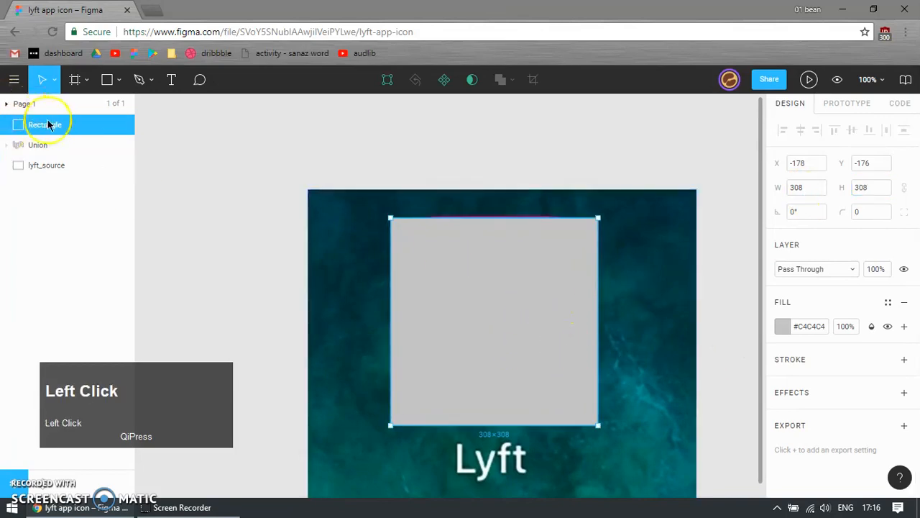
drag(55, 151, 56, 152)
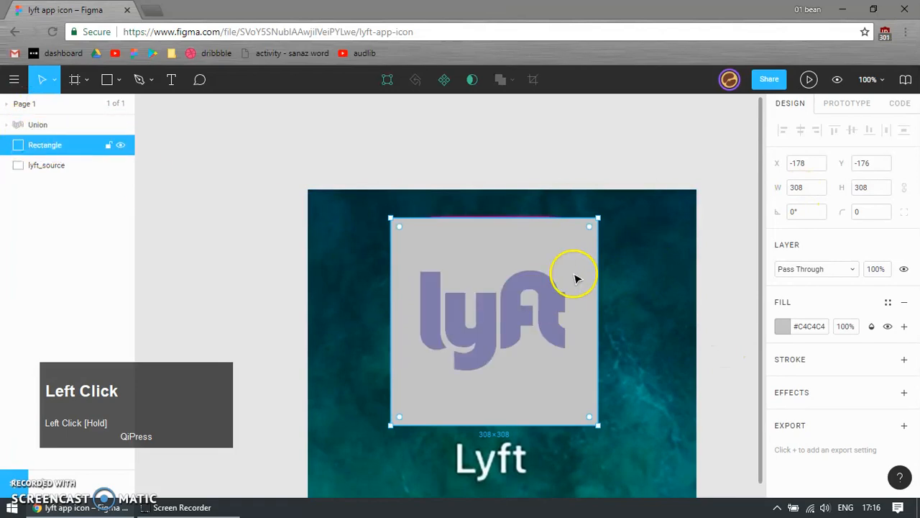
drag(589, 227, 598, 320)
- Set the background rectangle's fill opacity to 50%
click(846, 327)
text(50)
key(Return)
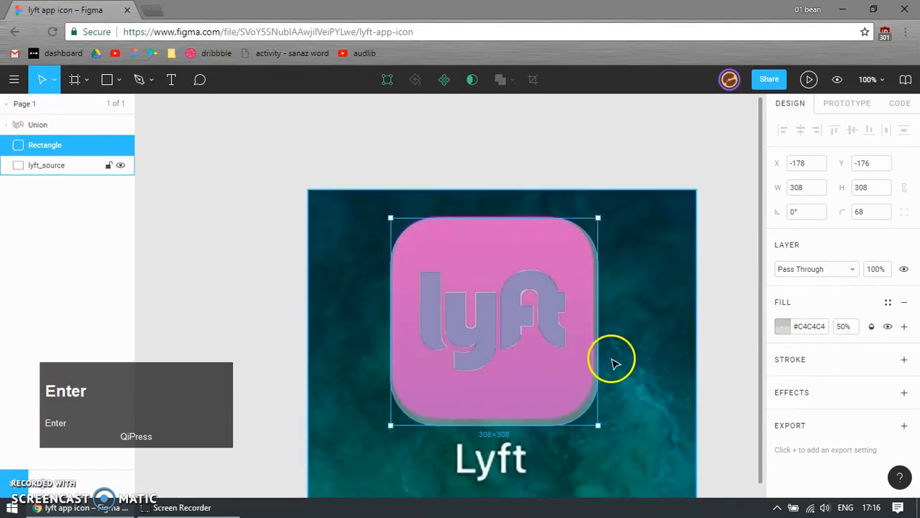
- Scale the background rectangle proportionally to 299 × 299 to match the pink icon's edges
click(549, 400)
click(672, 400)
click(532, 417)
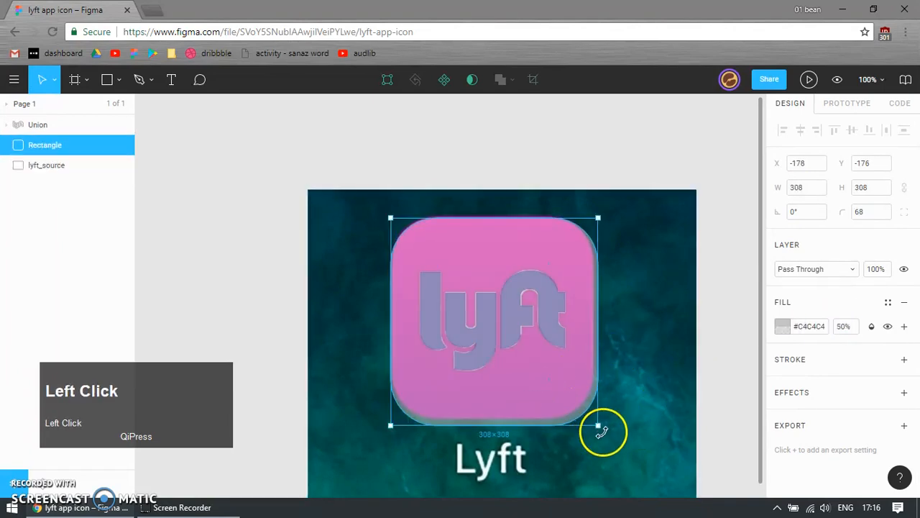
drag(597, 425, 589, 420)
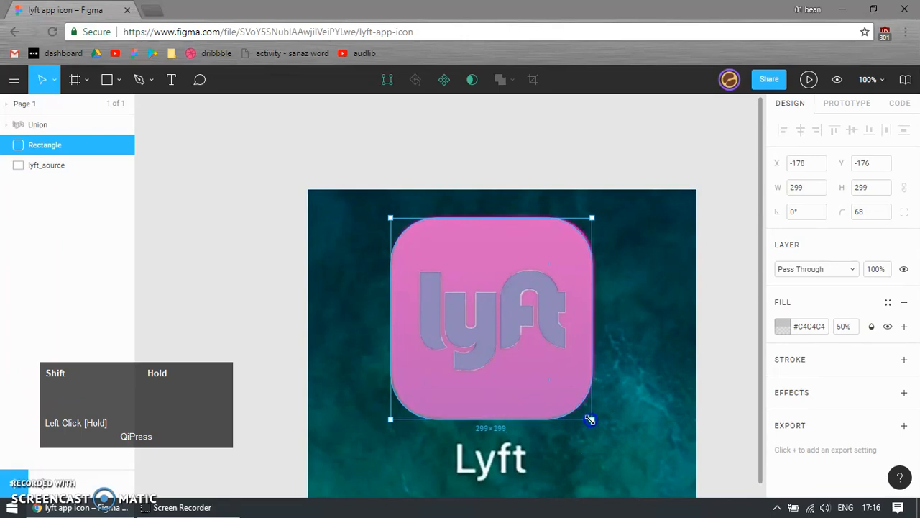
- Move the source image out from under the traced icon and place it just to the right of it
ctrl+scroll(411, 329, down, 3)
click(473, 185)
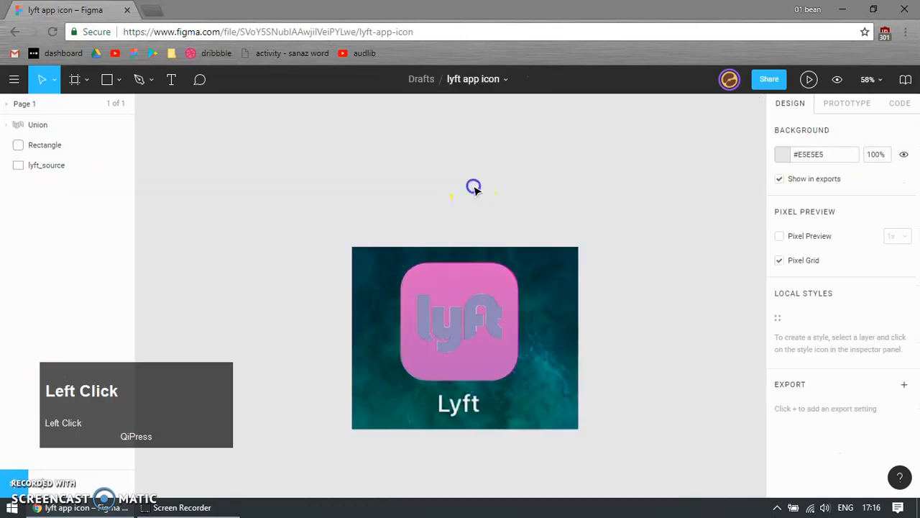
click(533, 405)
drag(532, 405, 710, 413)
click(481, 378)
drag(482, 377, 519, 421)
key(ctrl+z)
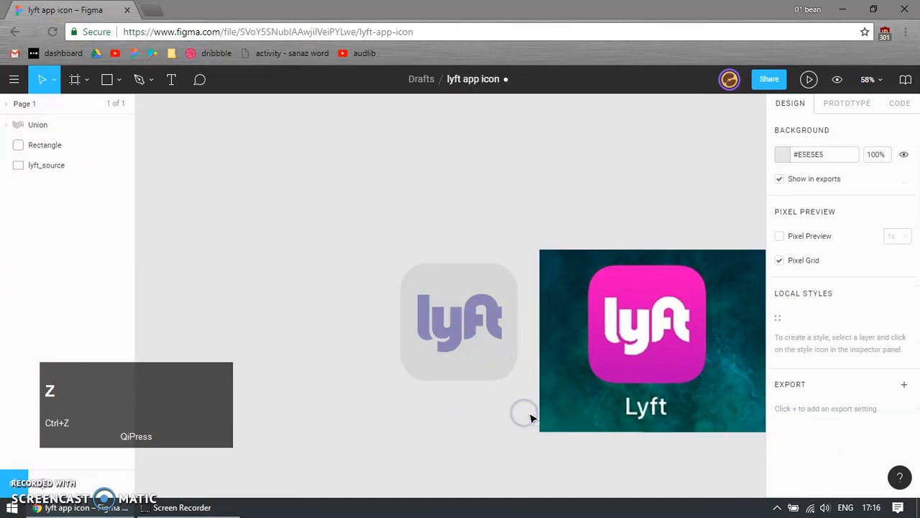
- Change the background rectangle's fill from solid to a linear gradient
click(472, 374)
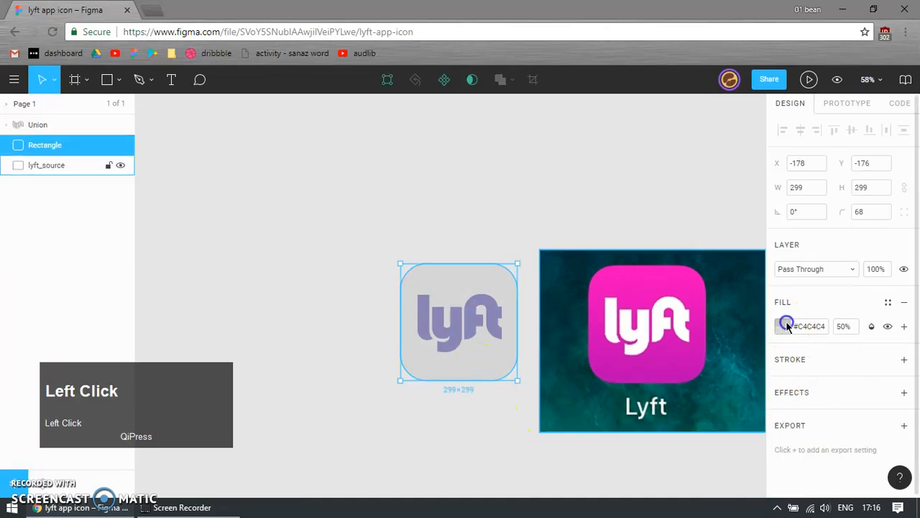
click(786, 326)
click(643, 145)
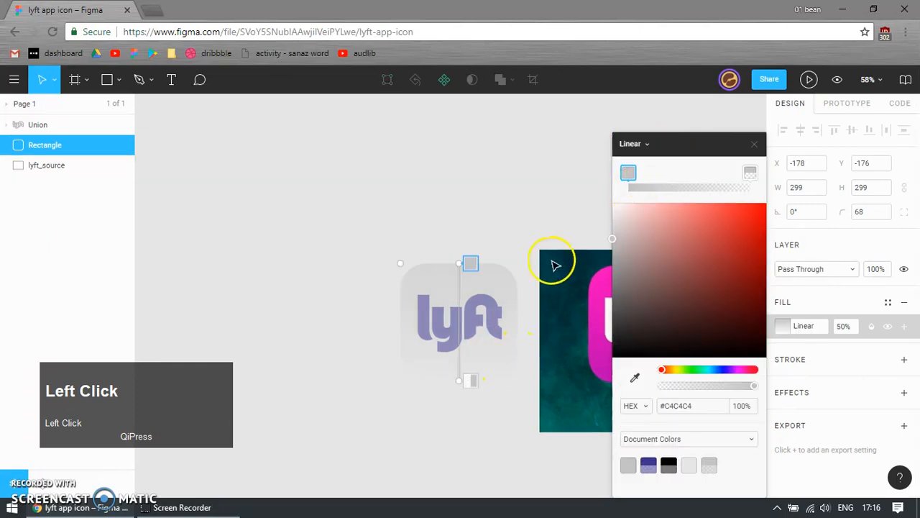
- Set the gradient's first stop to the dark magenta sampled near the bottom edge of the source icon
ctrl+scroll(425, 299, down, 3)
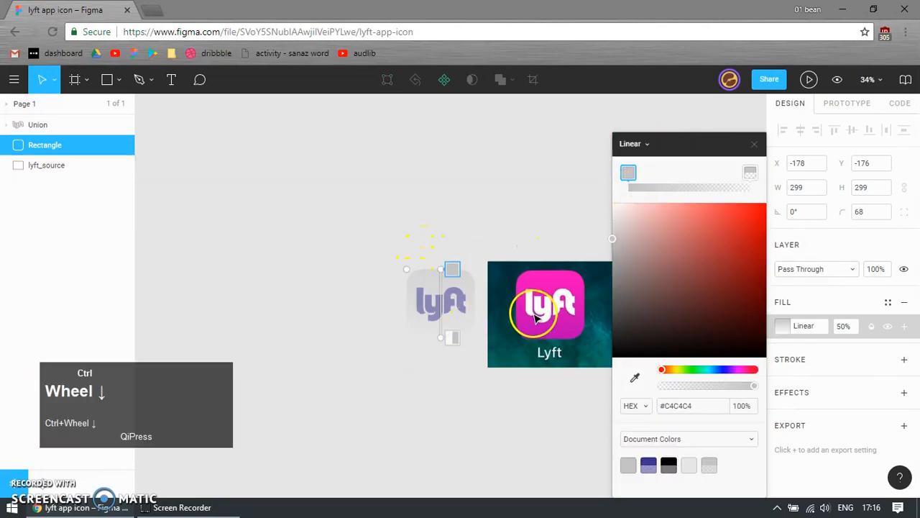
ctrl+scroll(534, 320, down, 1)
key(z)
drag(423, 251, 608, 370)
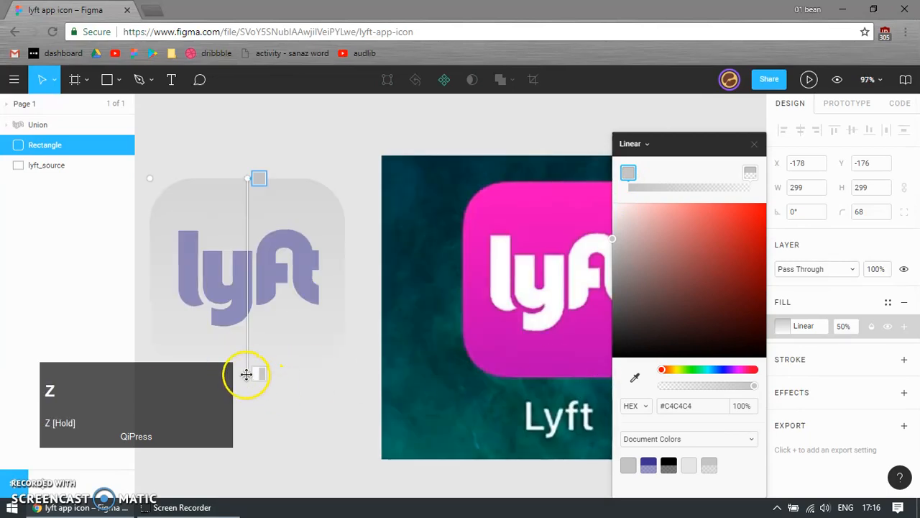
click(631, 176)
click(644, 182)
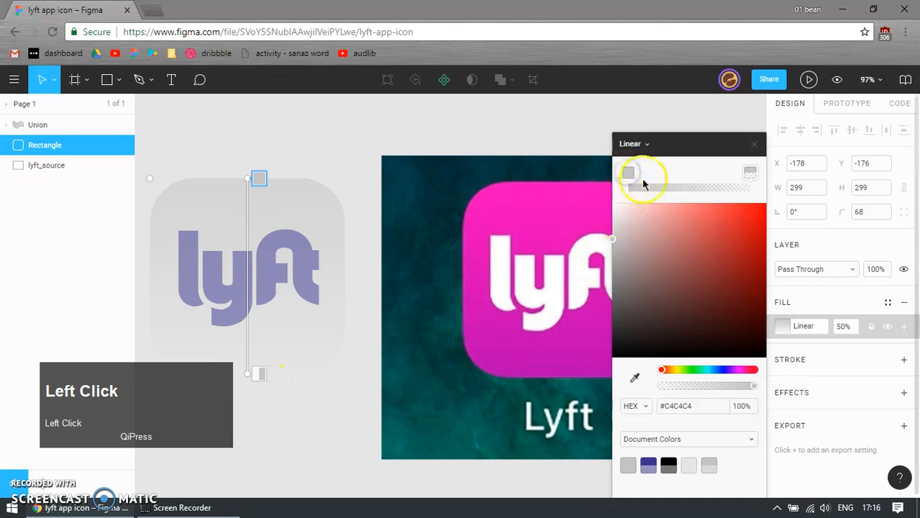
click(635, 378)
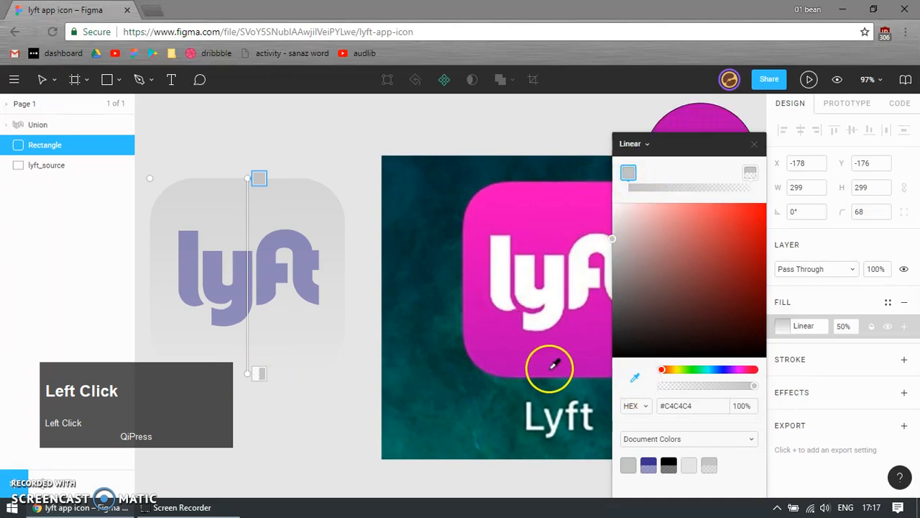
click(545, 369)
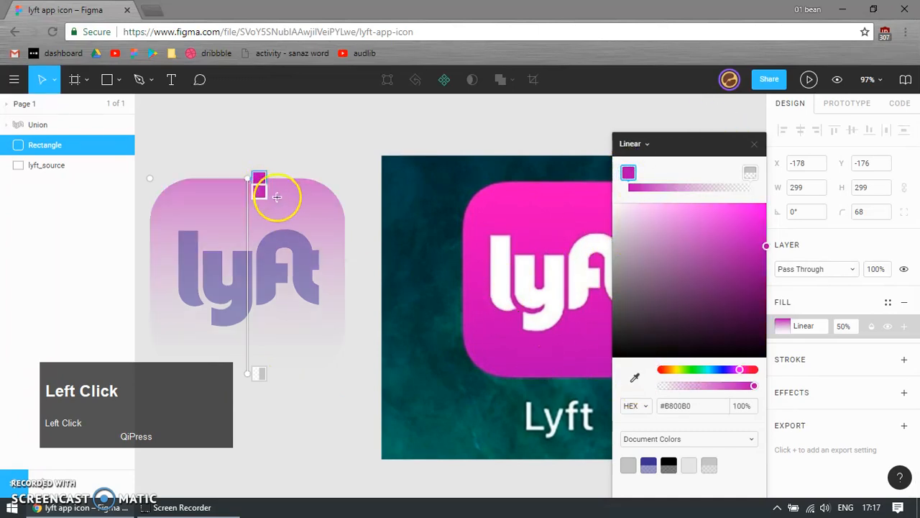
- Set the gradient's second stop to the bright pink sampled near the top edge of the source icon
click(750, 173)
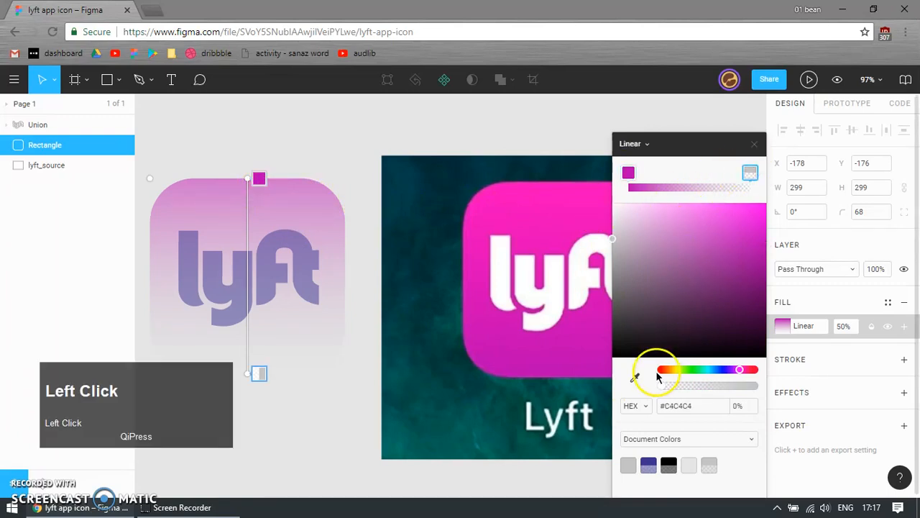
click(635, 378)
click(551, 190)
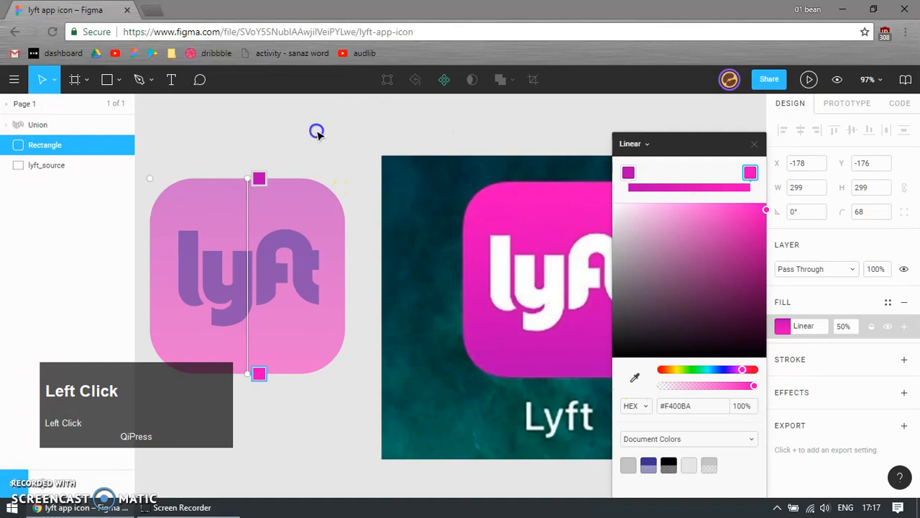
click(255, 128)
- Set the background rectangle's gradient fill opacity to 100%
drag(298, 202, 411, 230)
key(ctrl+z)
click(844, 326)
text(1)
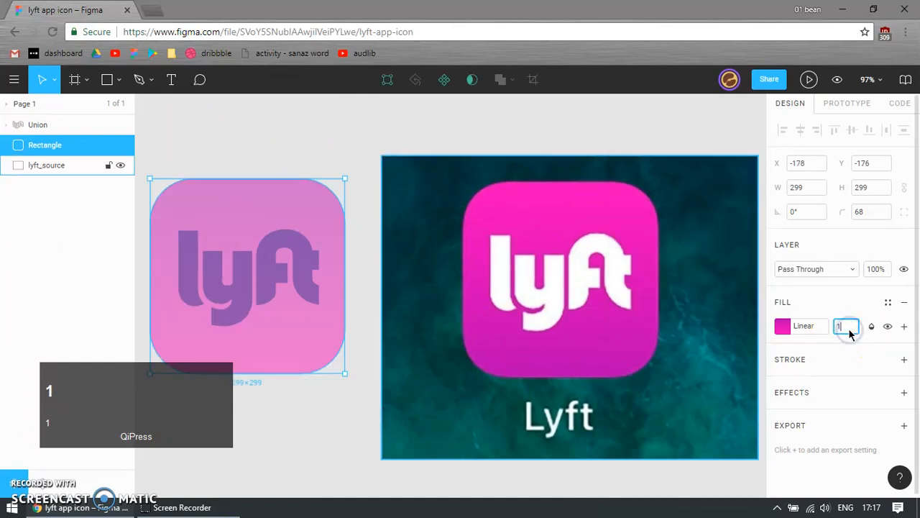
text(00)
key(Return)
- Flip the background rectangle vertically so its gradient runs from bright pink at the top to dark magenta
click(224, 128)
click(273, 192)
key(shift+v)
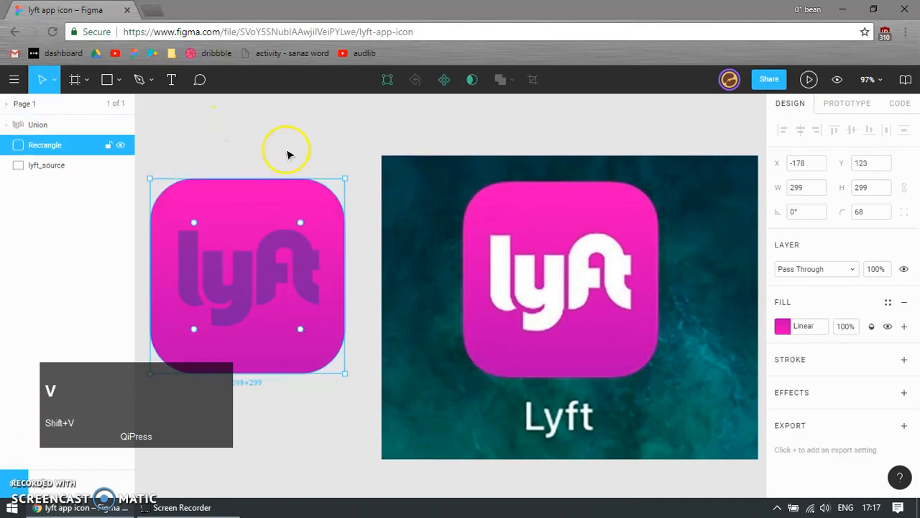
click(290, 152)
click(283, 273)
drag(316, 270, 372, 323)
key(ctrl+z)
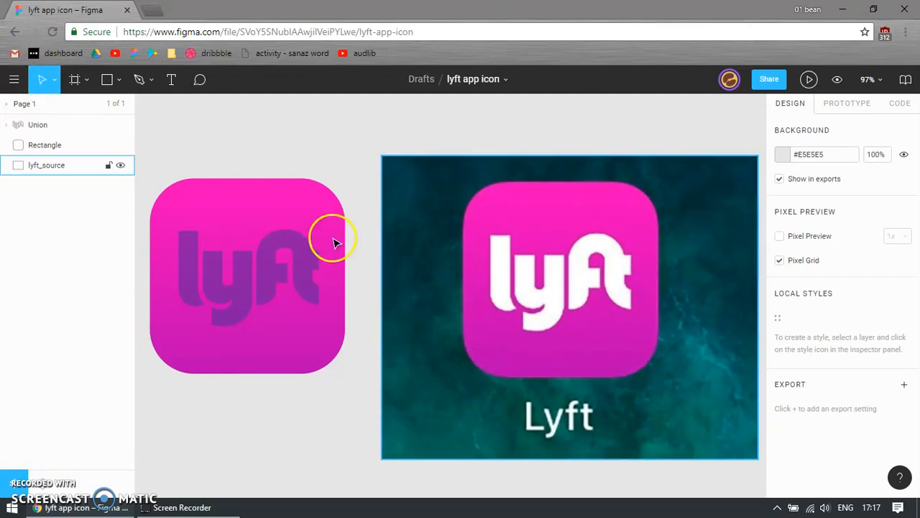
- Recolor the combined lettering with the white sampled from the source logo's letters
click(314, 253)
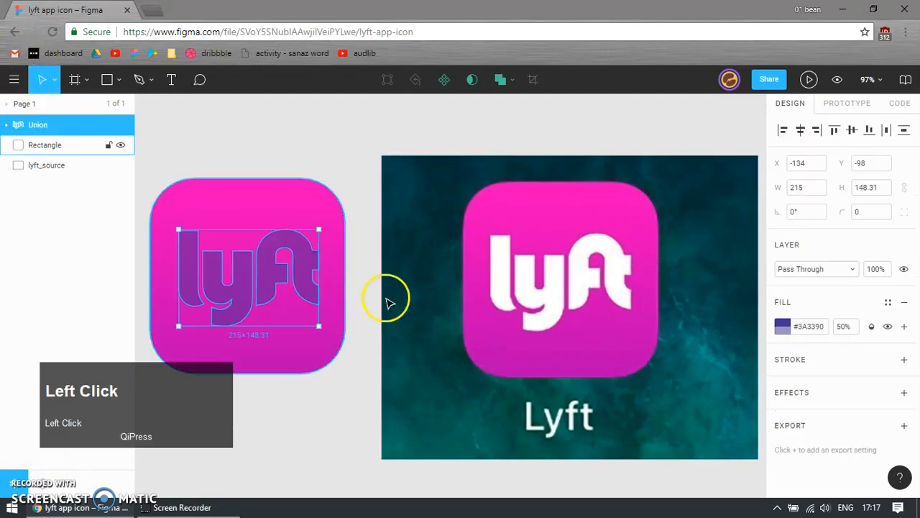
click(781, 326)
click(637, 331)
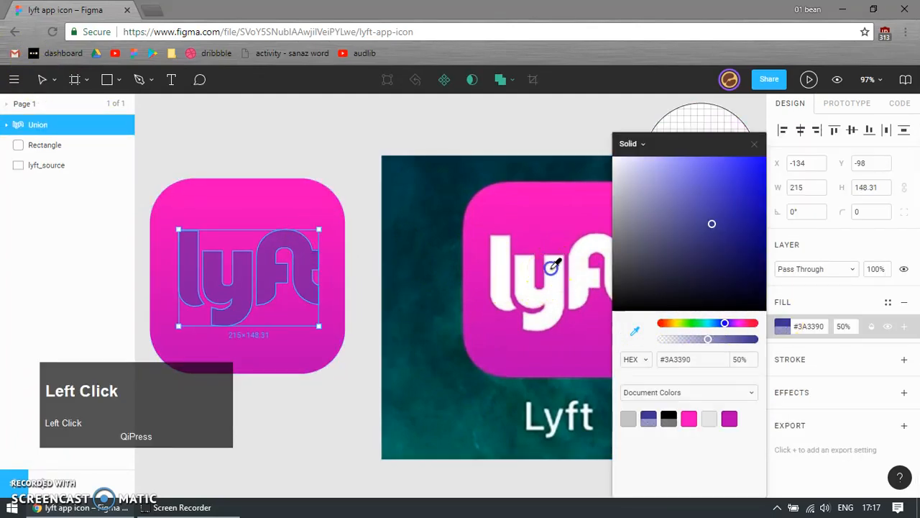
click(551, 267)
click(444, 215)
- Move the traced icon's background and lettering together to the right side of the source image
scroll(445, 216, down, 5)
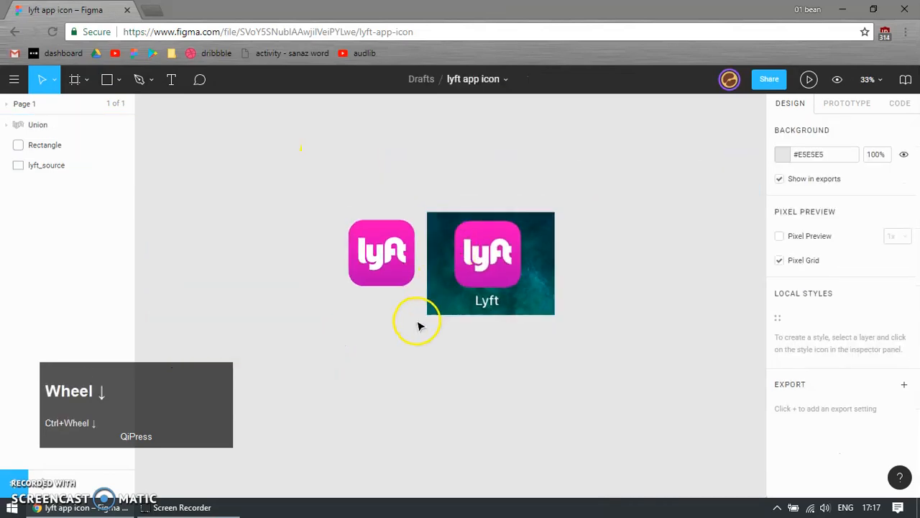
scroll(570, 240, up, 2)
scroll(438, 251, down, 2)
drag(338, 197, 707, 302)
- Add the text label "original" above the source image
scroll(708, 349, down, 1)
key(z)
click(564, 246)
key(z)
drag(564, 245, 744, 358)
key(t)
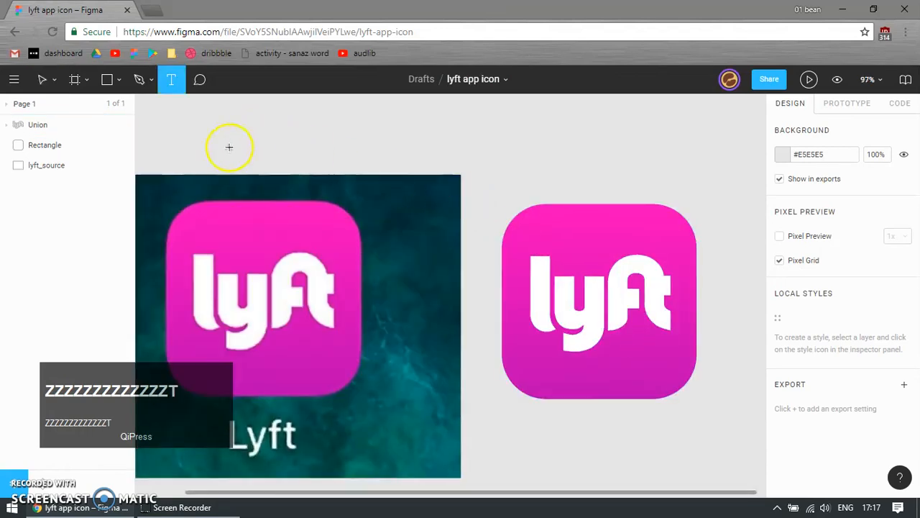
click(205, 142)
text(original)
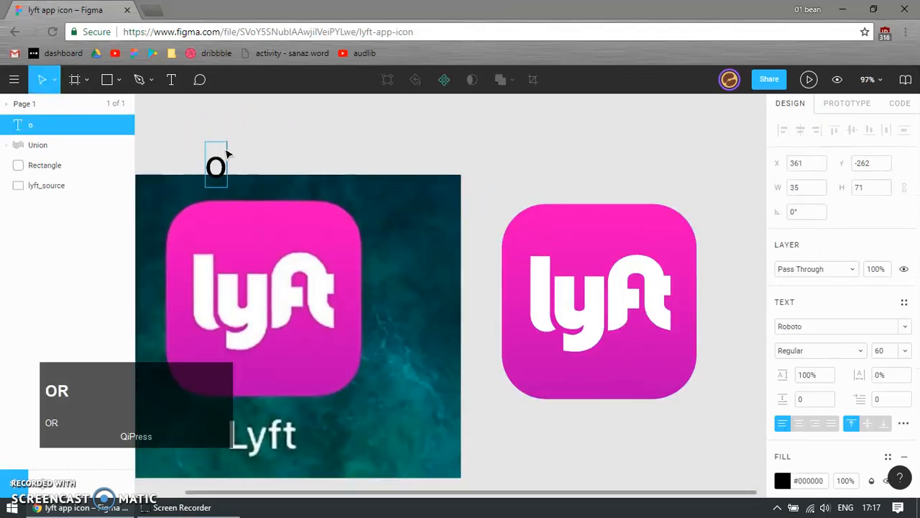
click(317, 122)
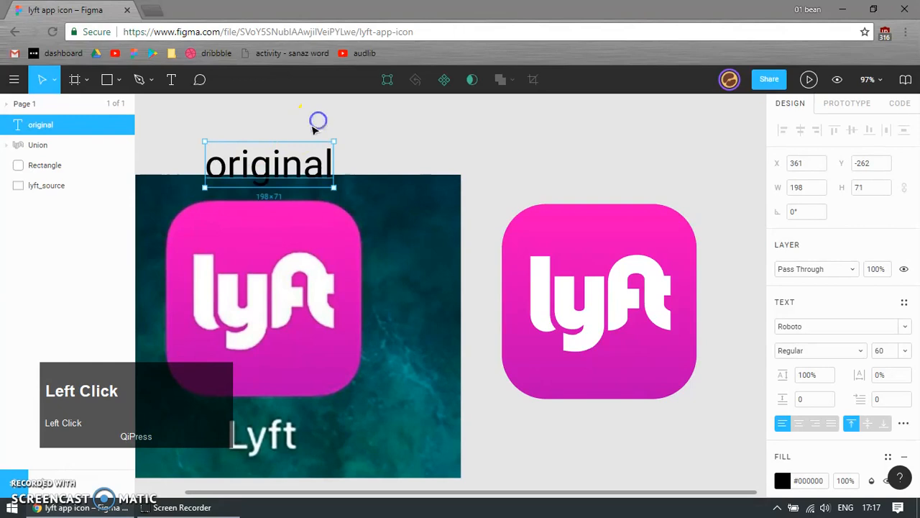
- Duplicate the "original" label above the traced icon and change the copy's text to "result"
drag(279, 167, 612, 137)
key(ctrl+d)
double_click(609, 135)
text(S)
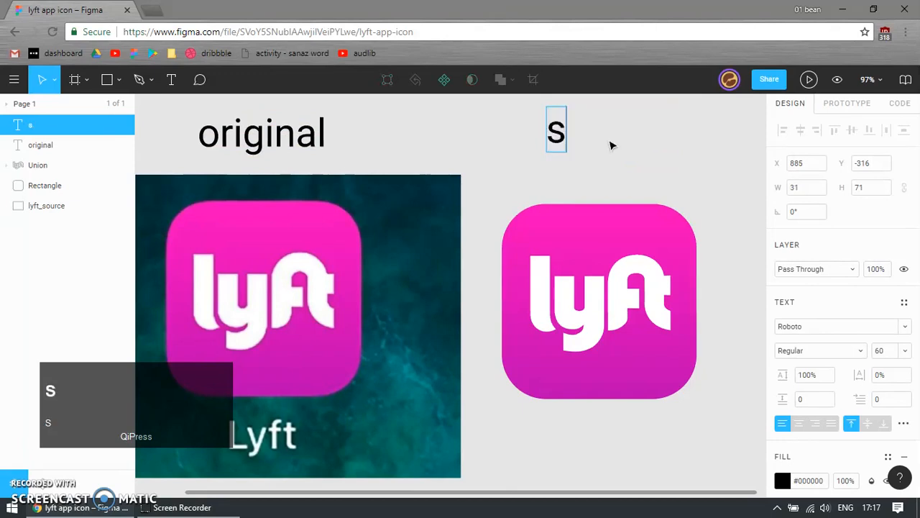
key(BackSpace)
text(re)
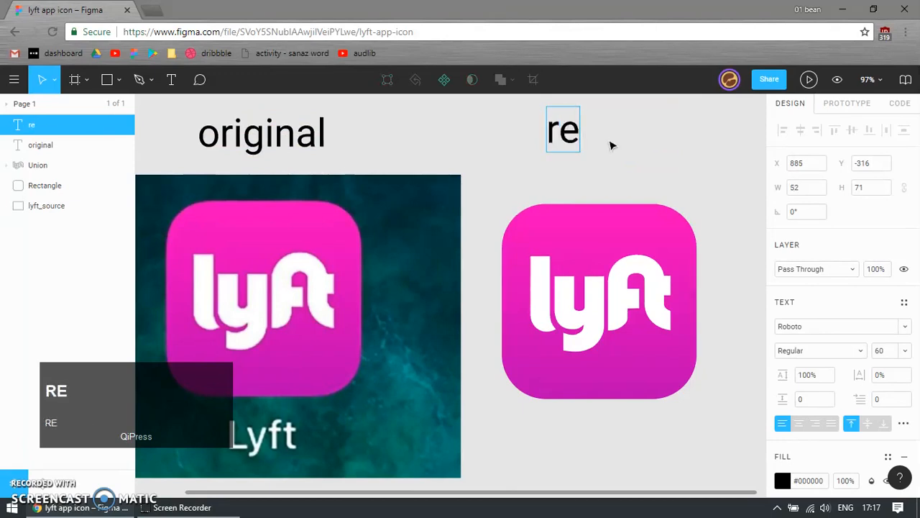
text(sult)
click(603, 147)
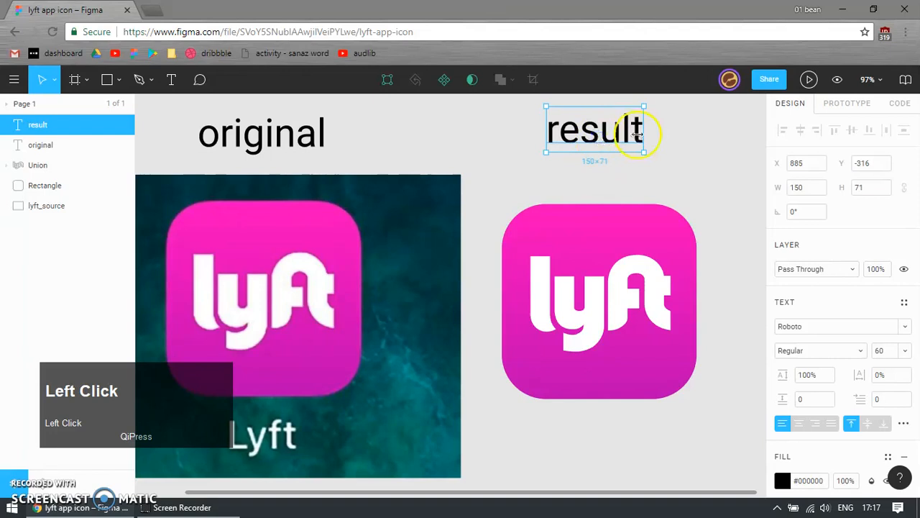
scroll(606, 173, down, 4)
click(352, 130)
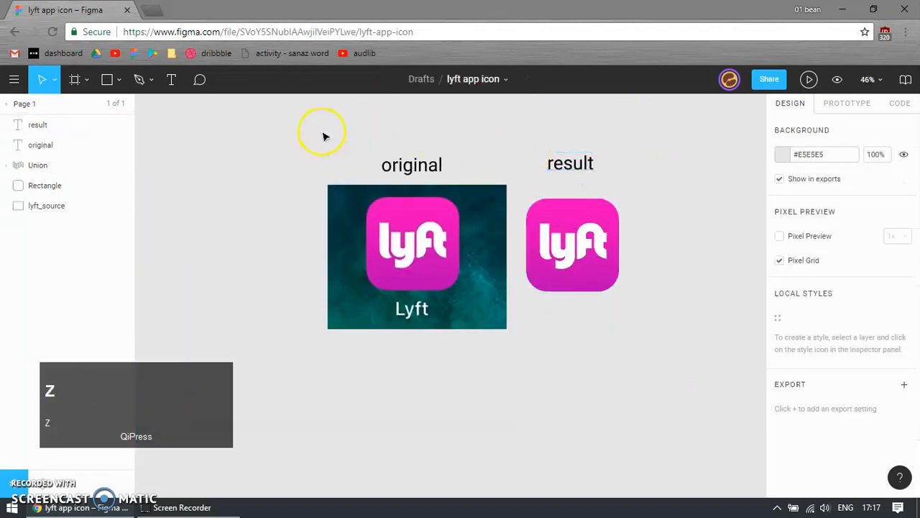
drag(336, 132, 640, 345)
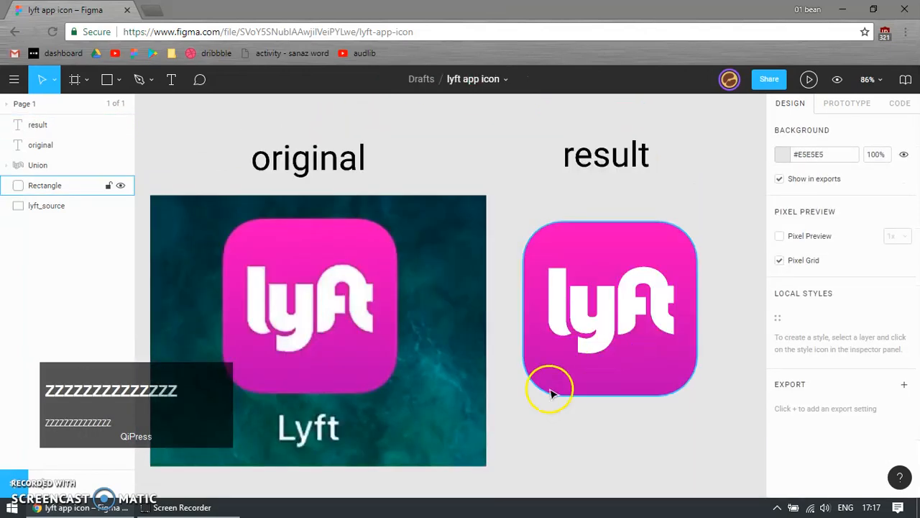